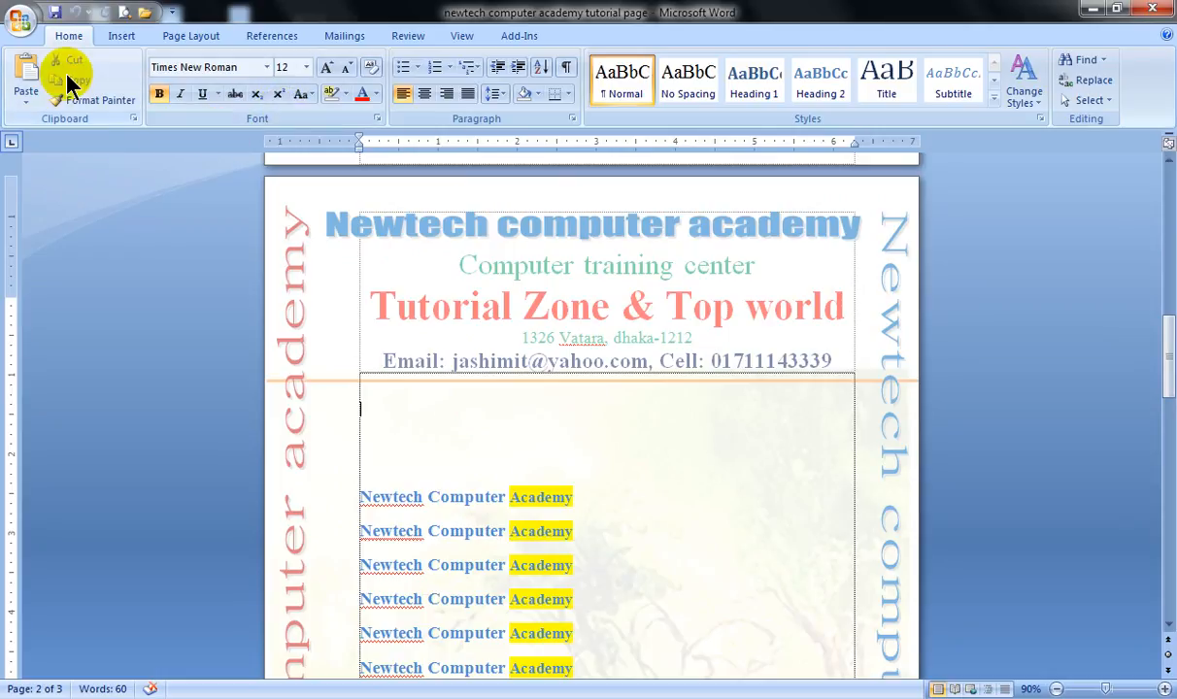
left_click(92, 100)
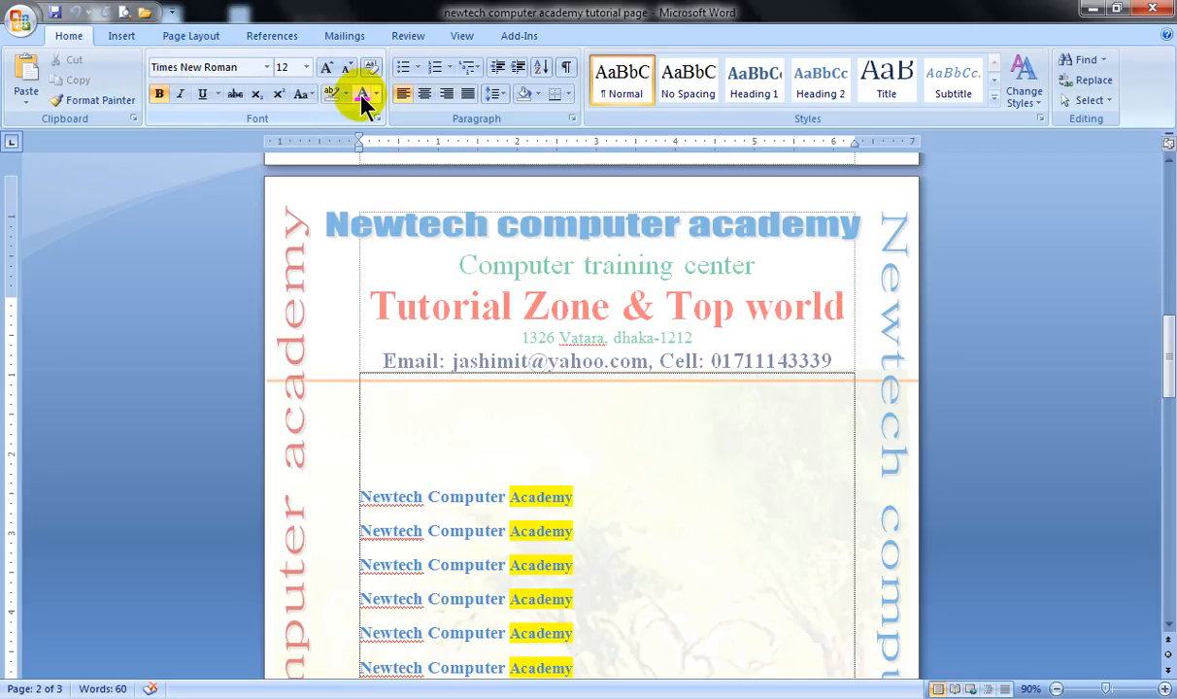
left_click(161, 93)
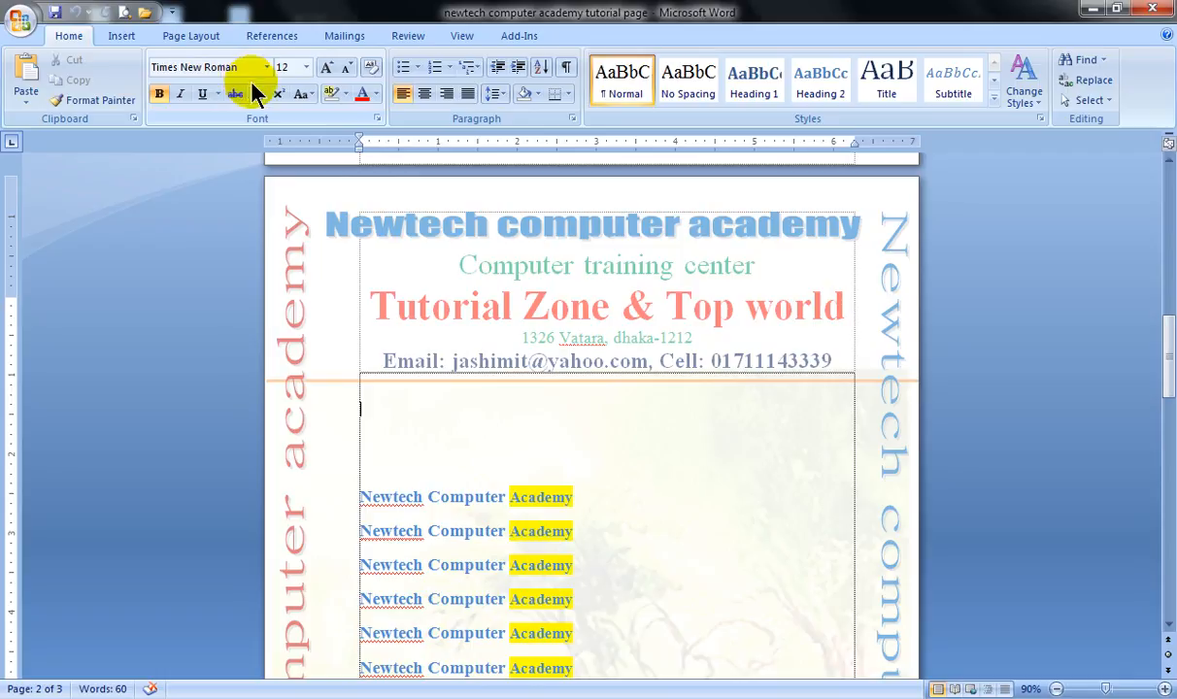
Step: Enter the text "Tutorial Zone & Top world" in the empty paragraph above the repeated Newtech Computer Academy lines
left_click(400, 430)
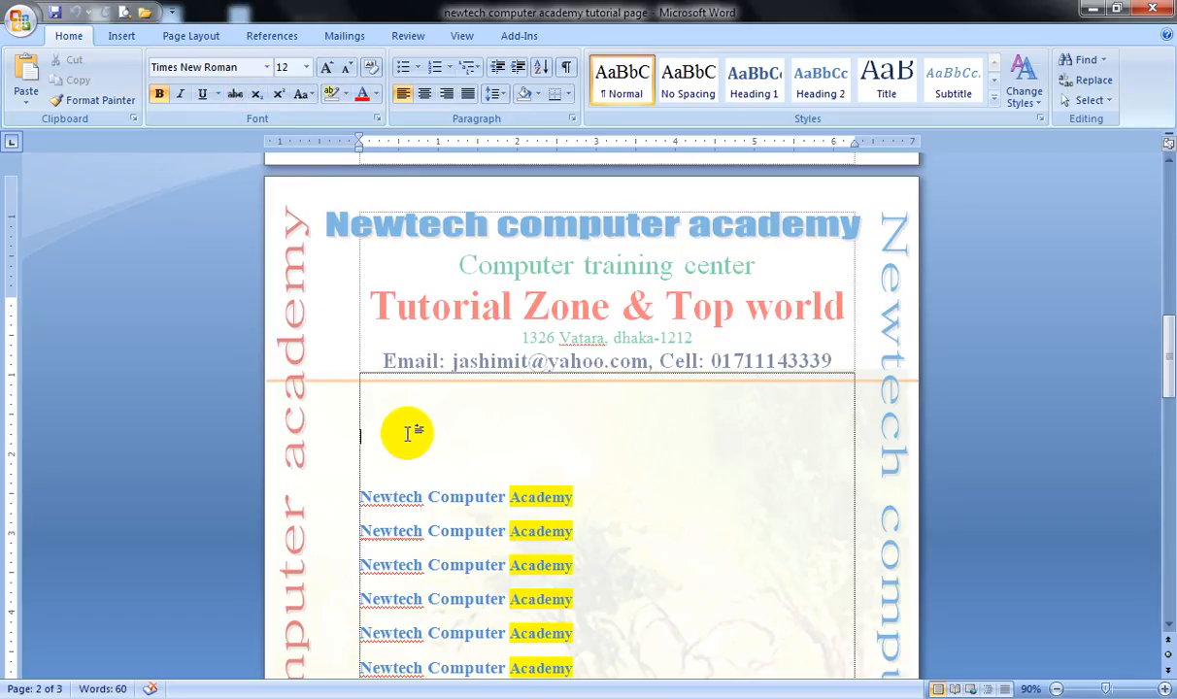
type("N")
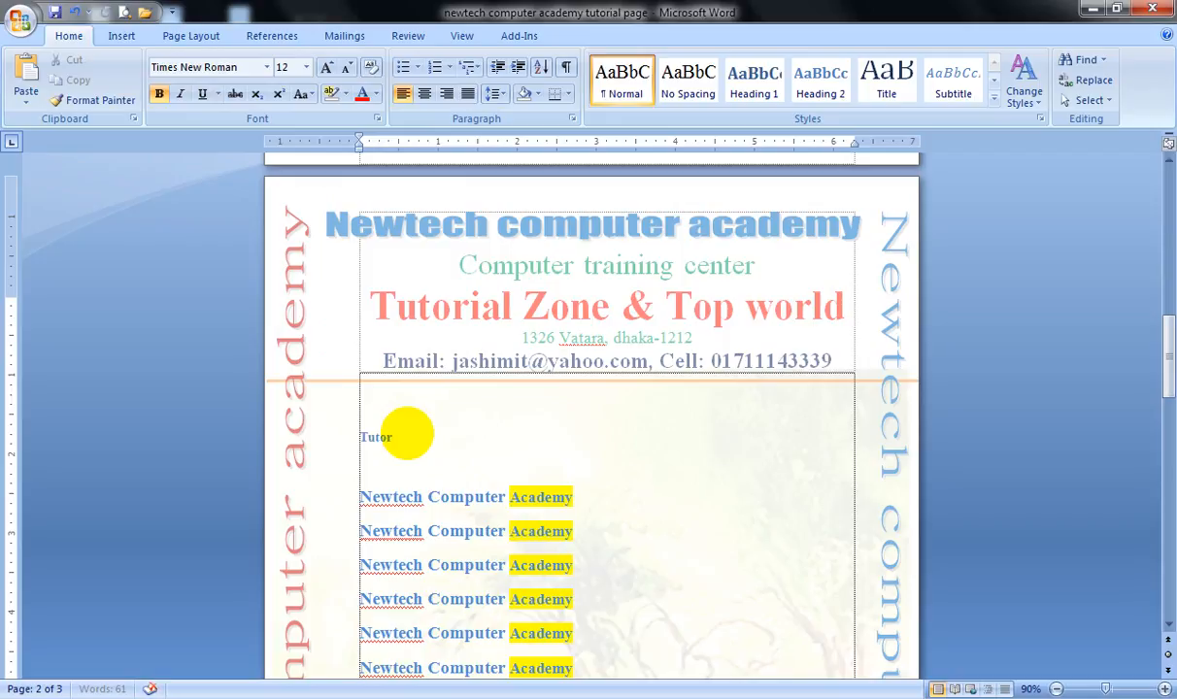
type("utorial Zone ")
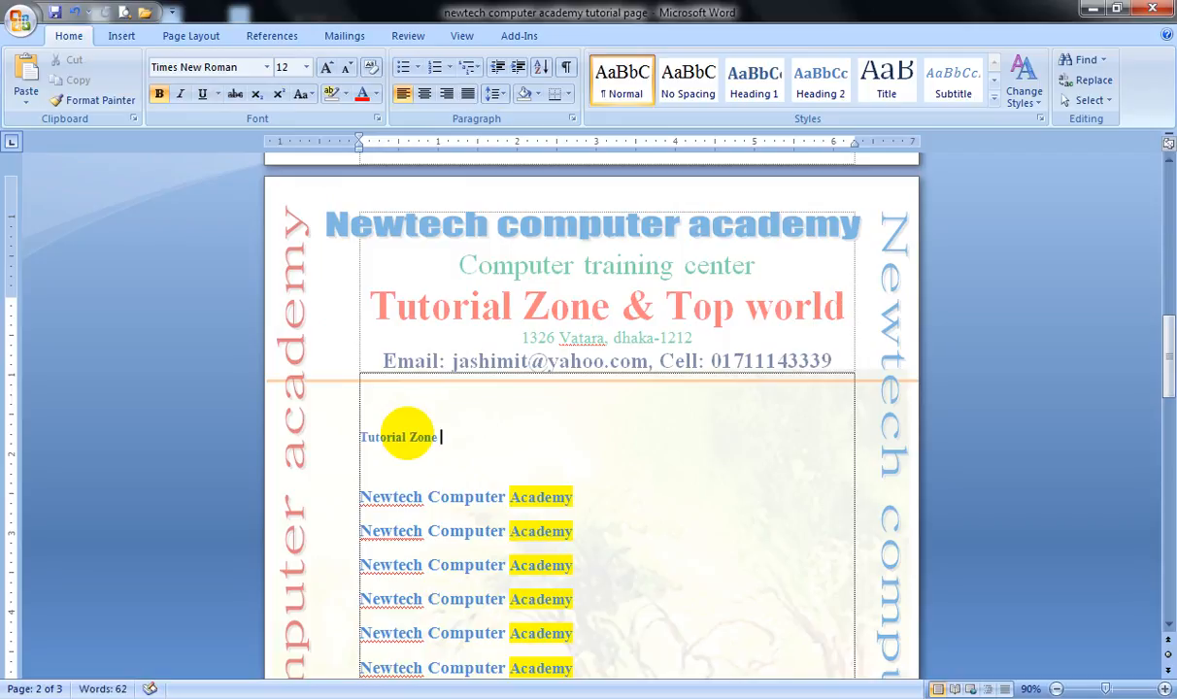
type("& Top wor")
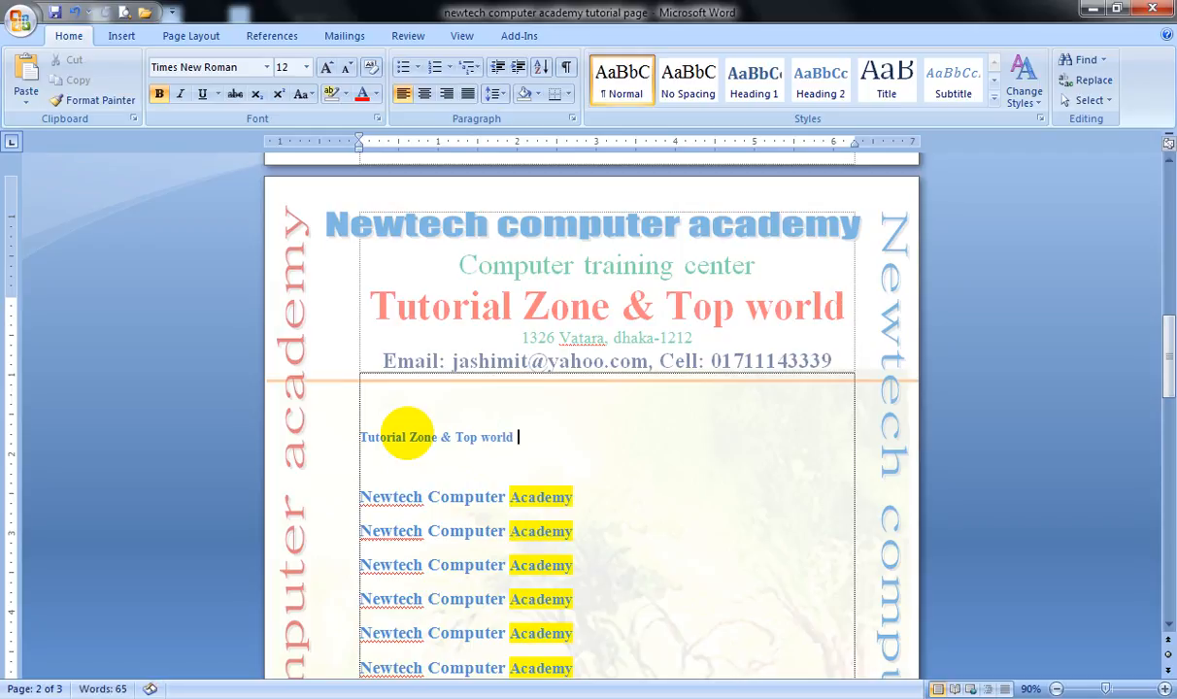
type("ld")
Step: Select the "Tutorial Zone & Top world" line and grow its font stepwise to 36 points
left_click_drag(525, 440, 362, 439)
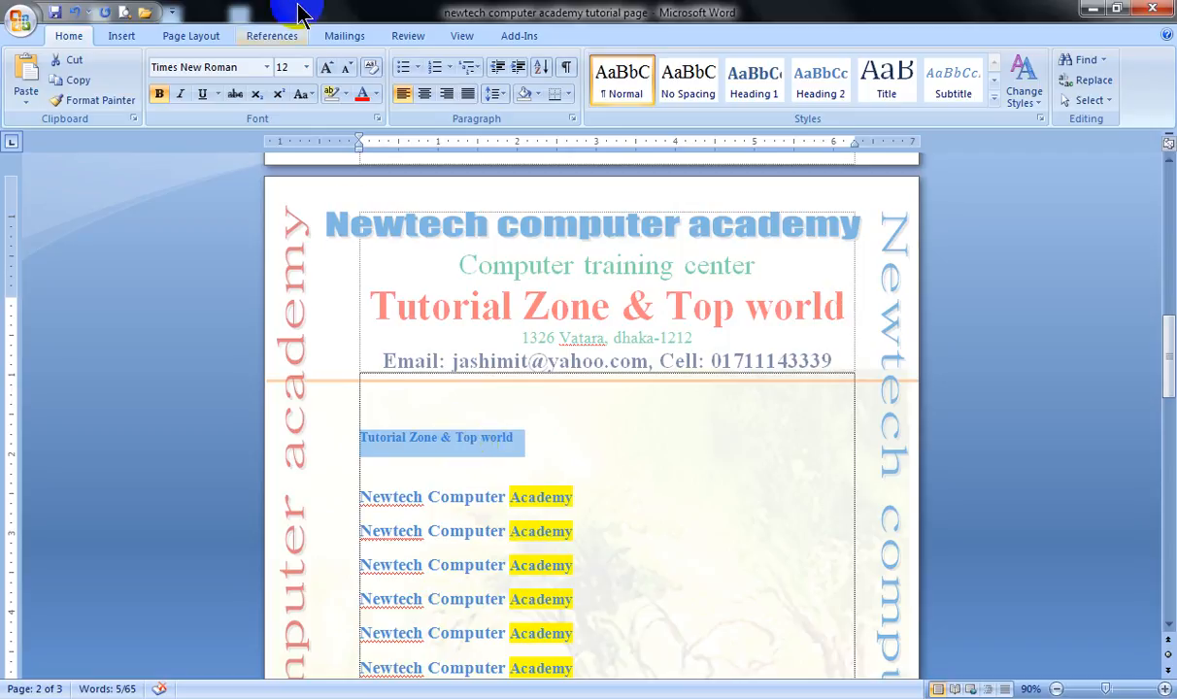
left_click(327, 68)
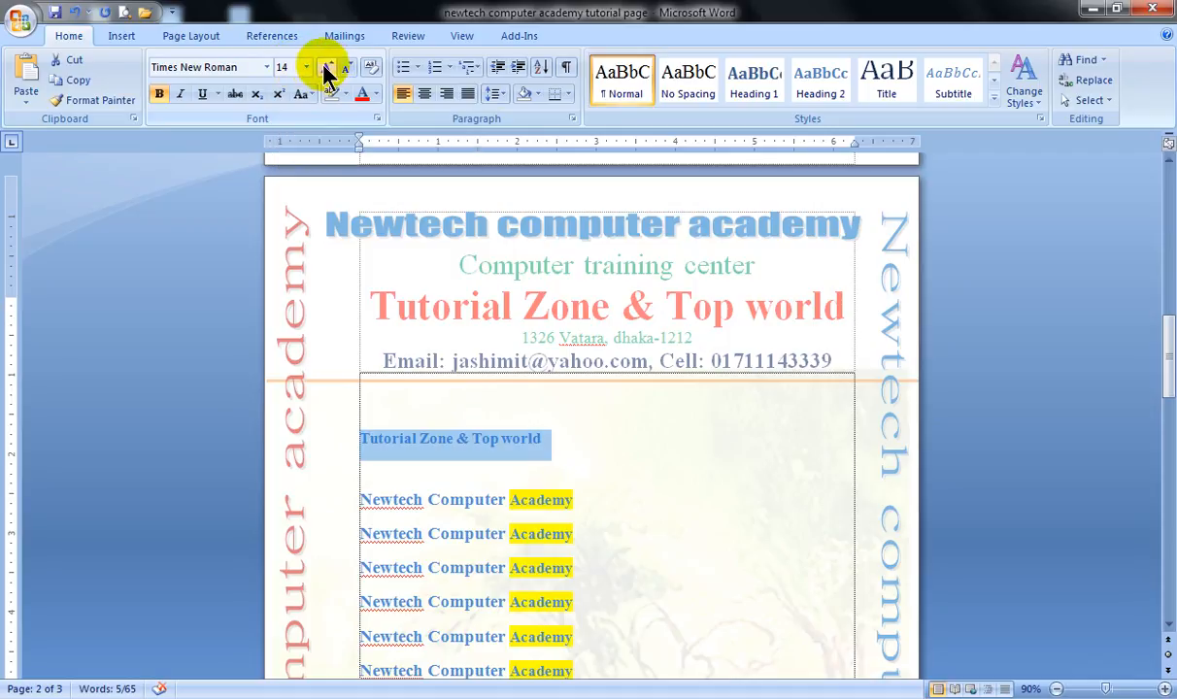
left_click(328, 71)
left_click(328, 70)
left_click(327, 71)
left_click(327, 70)
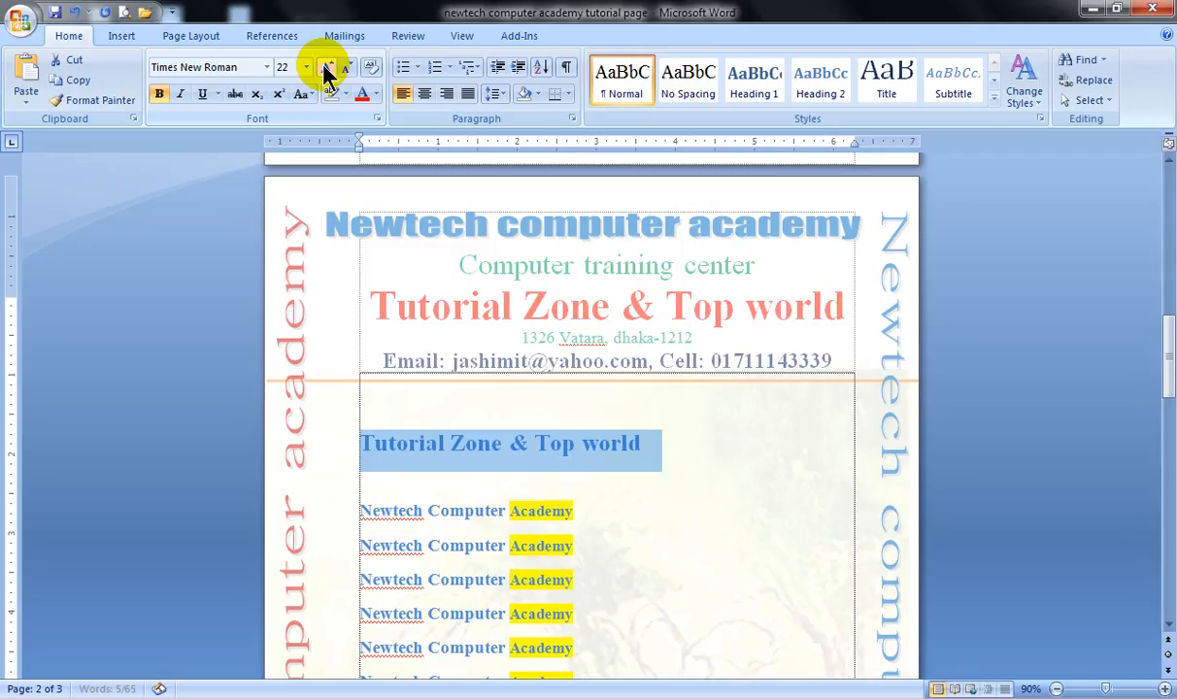
left_click(328, 71)
left_click(327, 71)
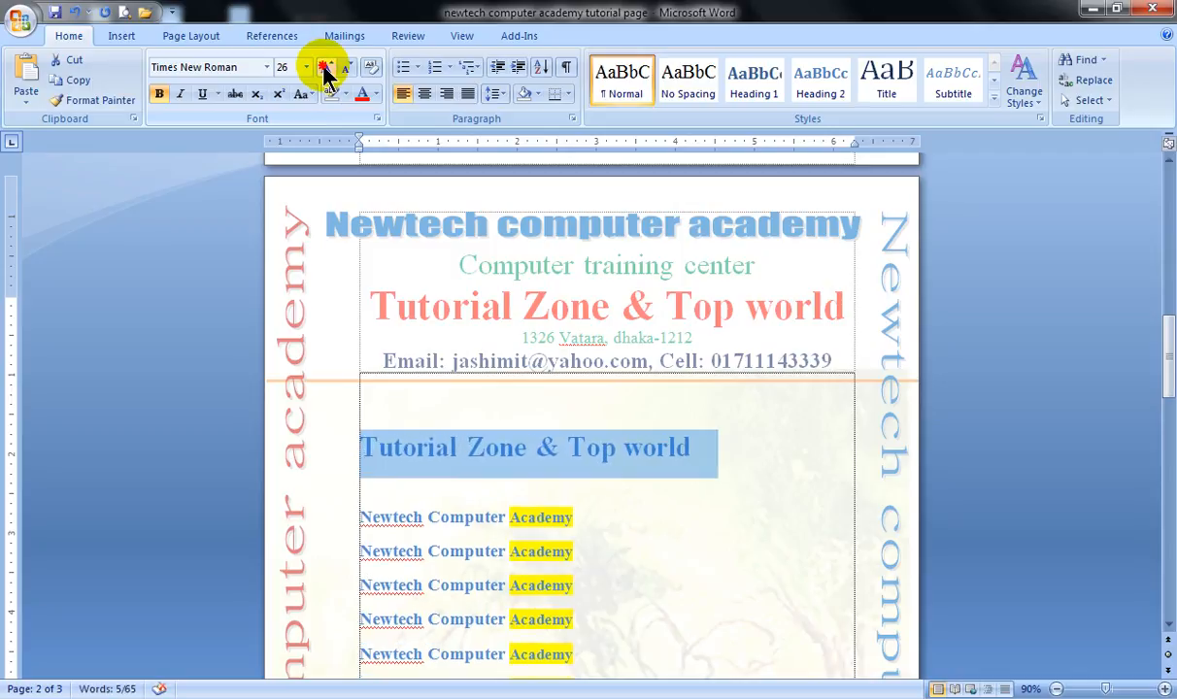
left_click(328, 71)
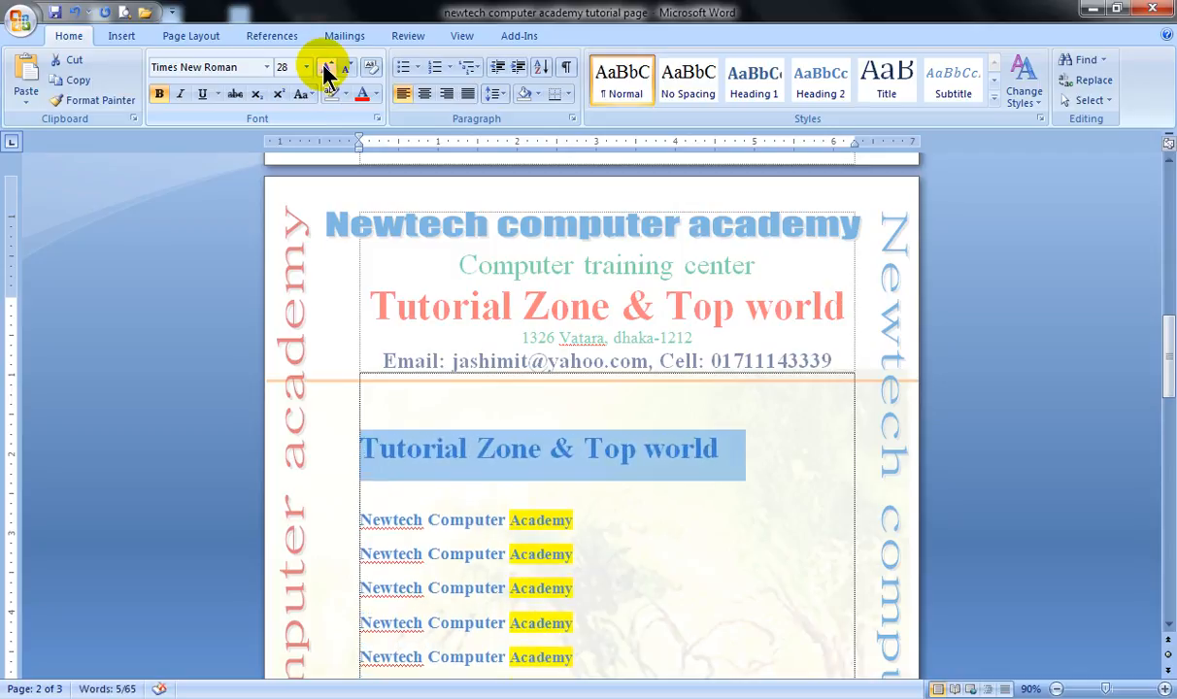
left_click(327, 71)
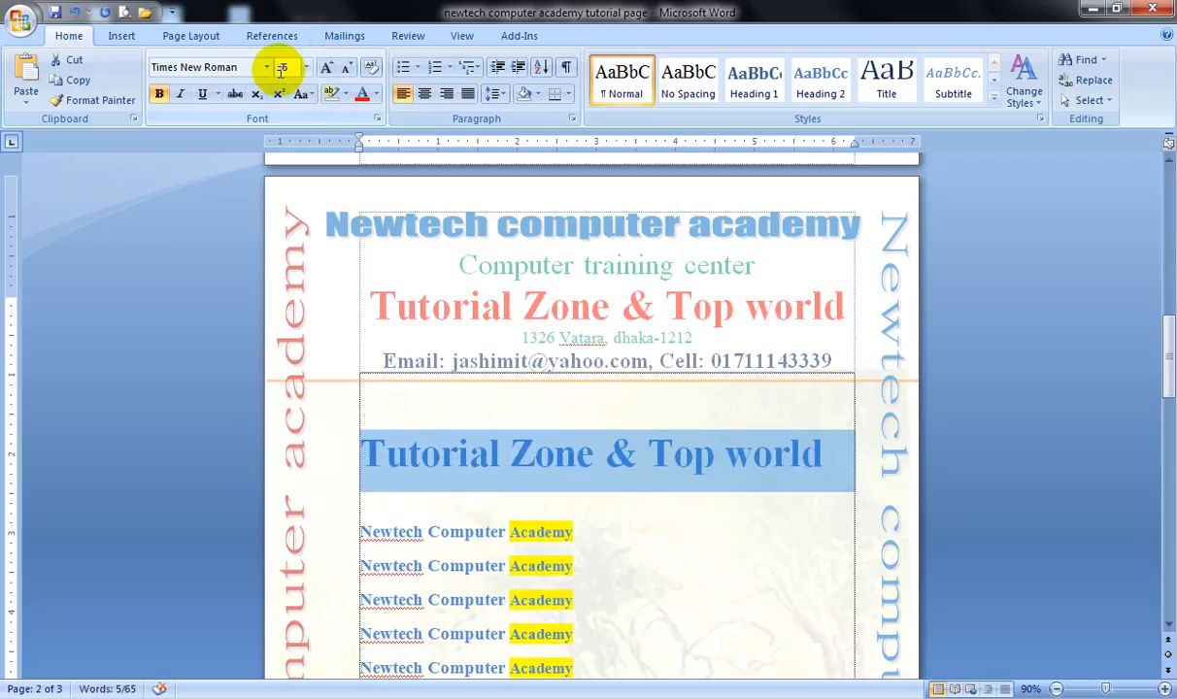
Step: Shrink the selected line's font one step to 28 points and grow it to 72 points
left_click(349, 70)
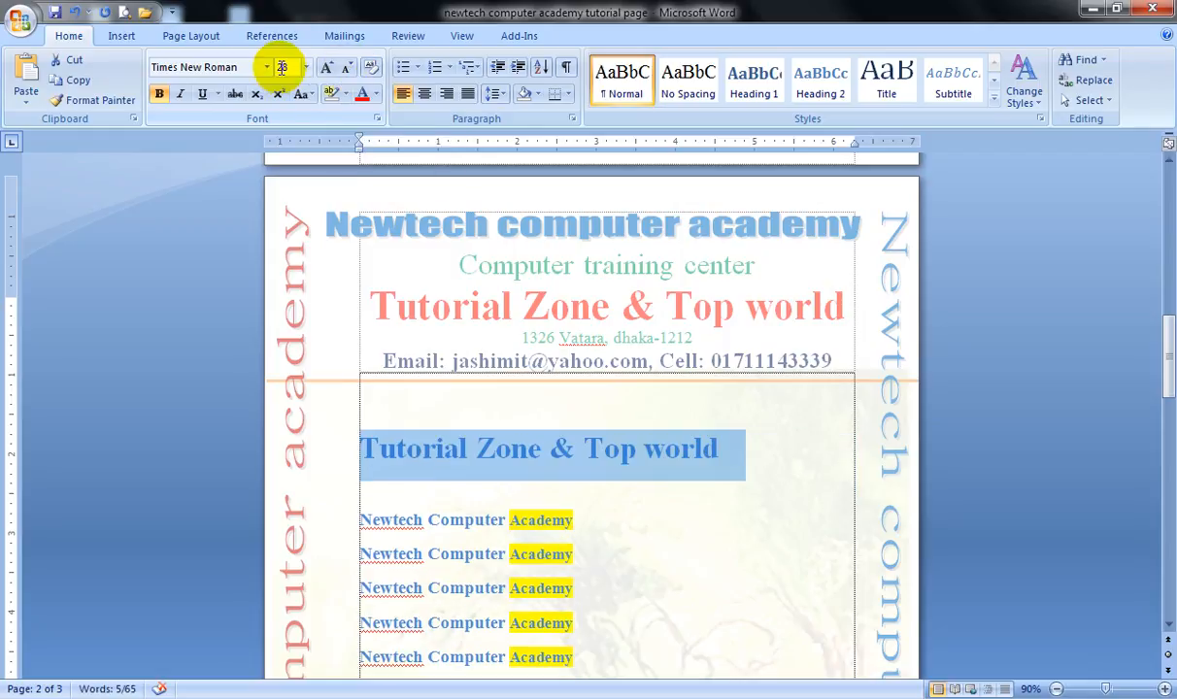
left_click(327, 71)
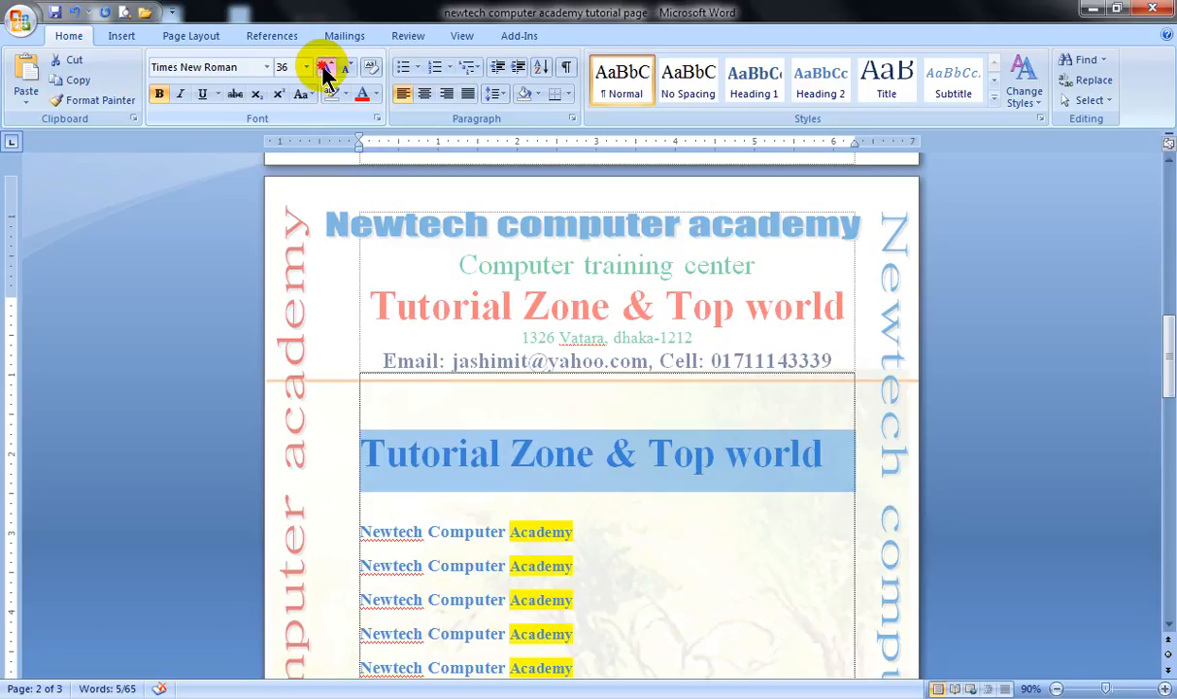
left_click(327, 71)
left_click(328, 70)
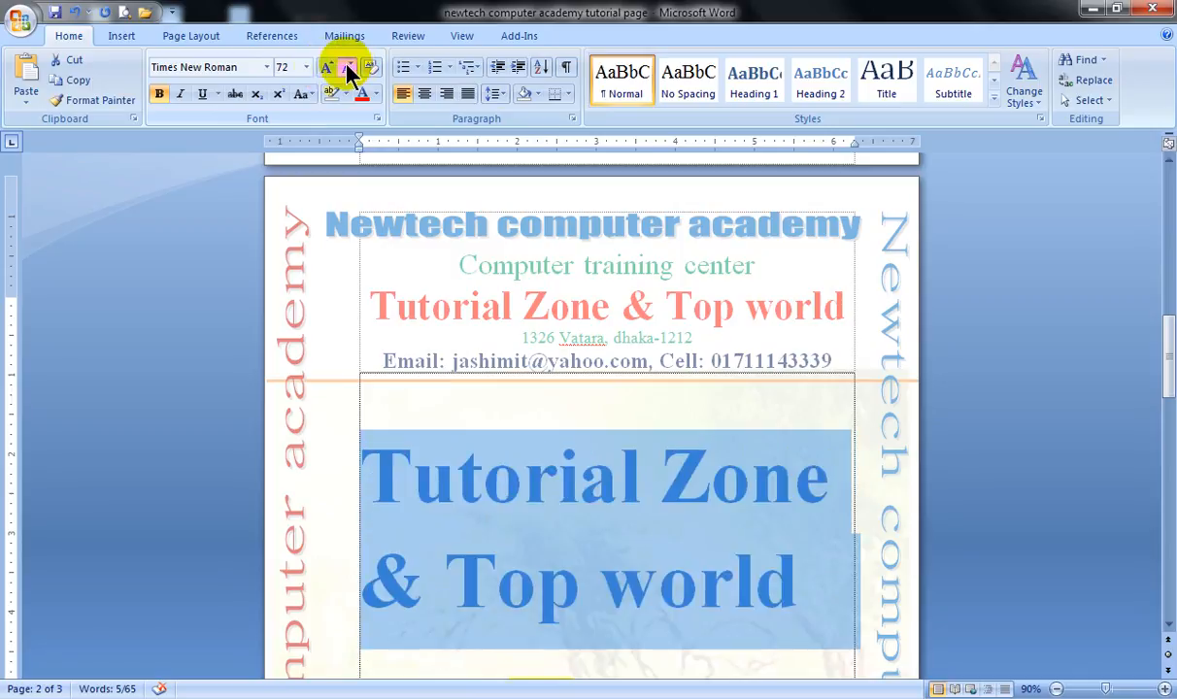
Step: Shrink the selected line's font stepwise down to 24 points
left_click(347, 71)
left_click(347, 71)
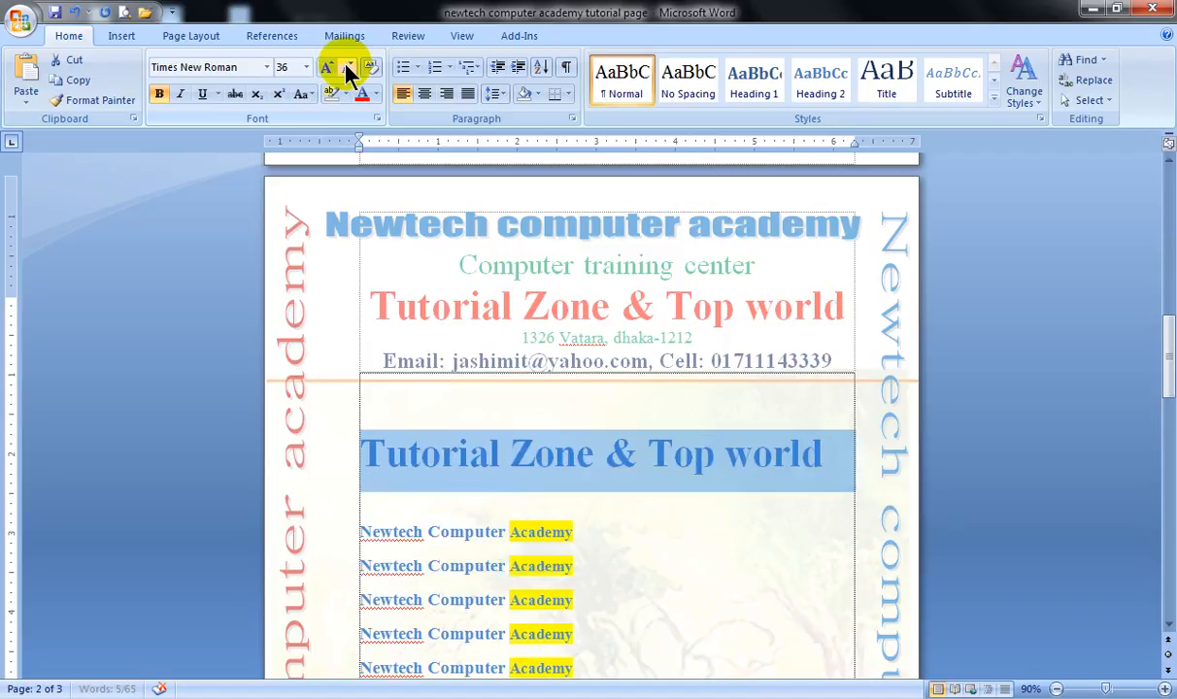
left_click(346, 71)
left_click(347, 71)
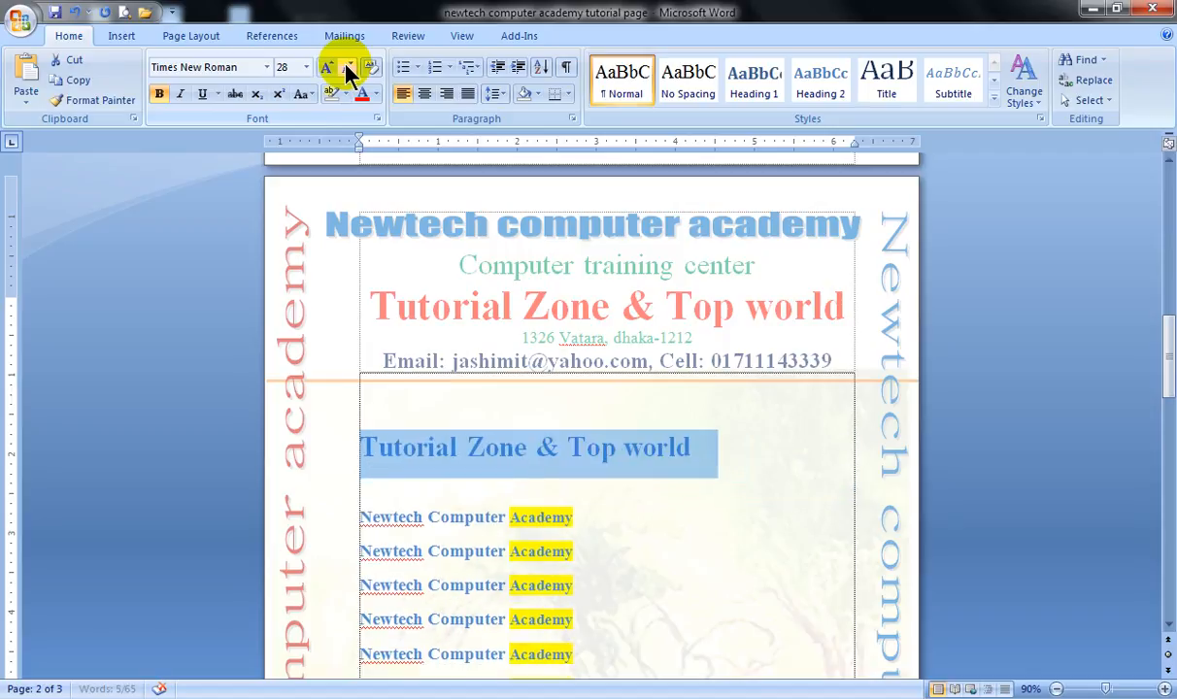
left_click(348, 70)
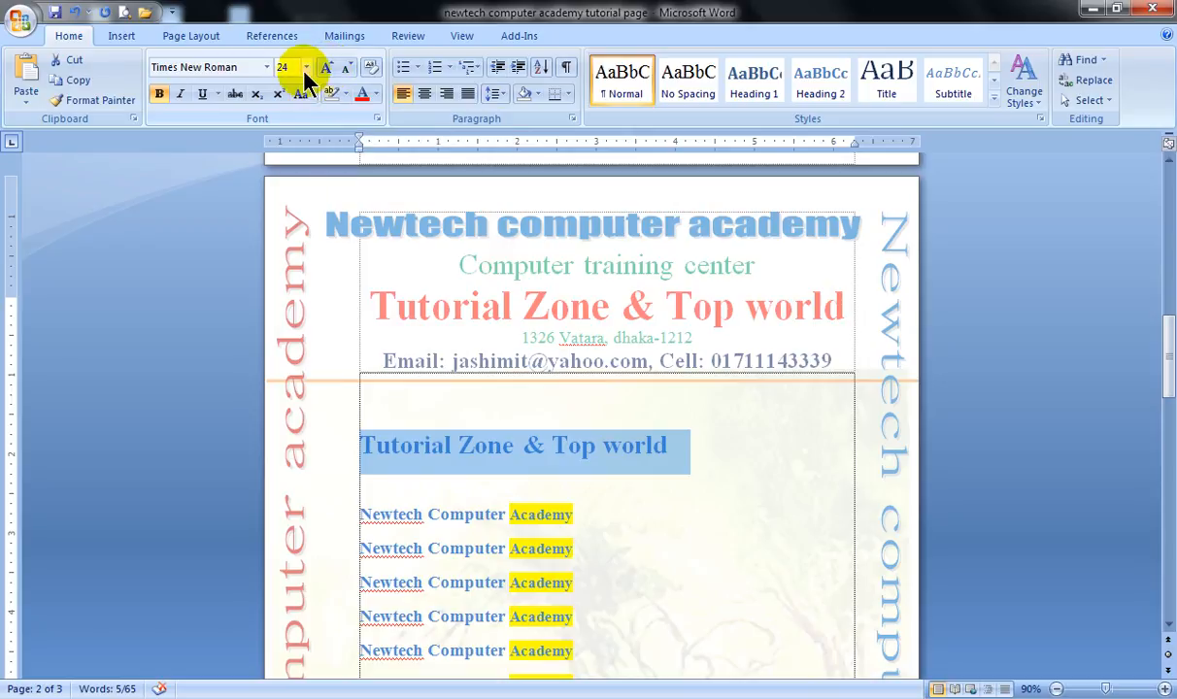
Step: Try the preset font sizes 72 and 18 on the selected line and set it back to 24 points
left_click(306, 68)
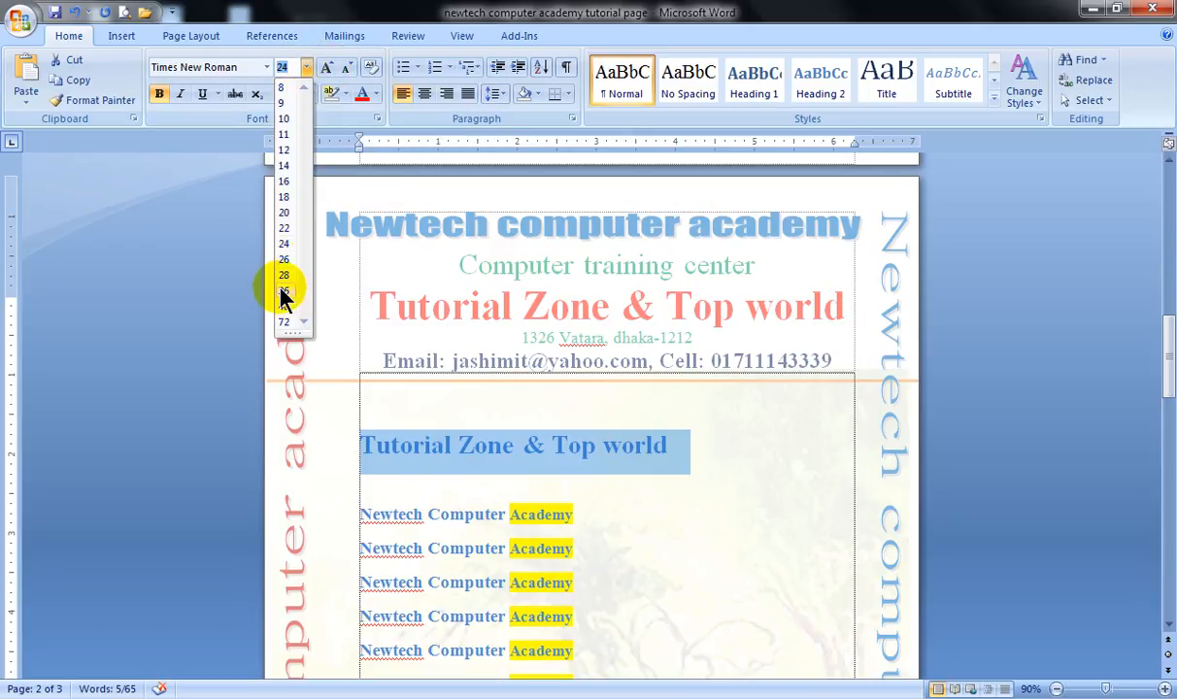
left_click(286, 320)
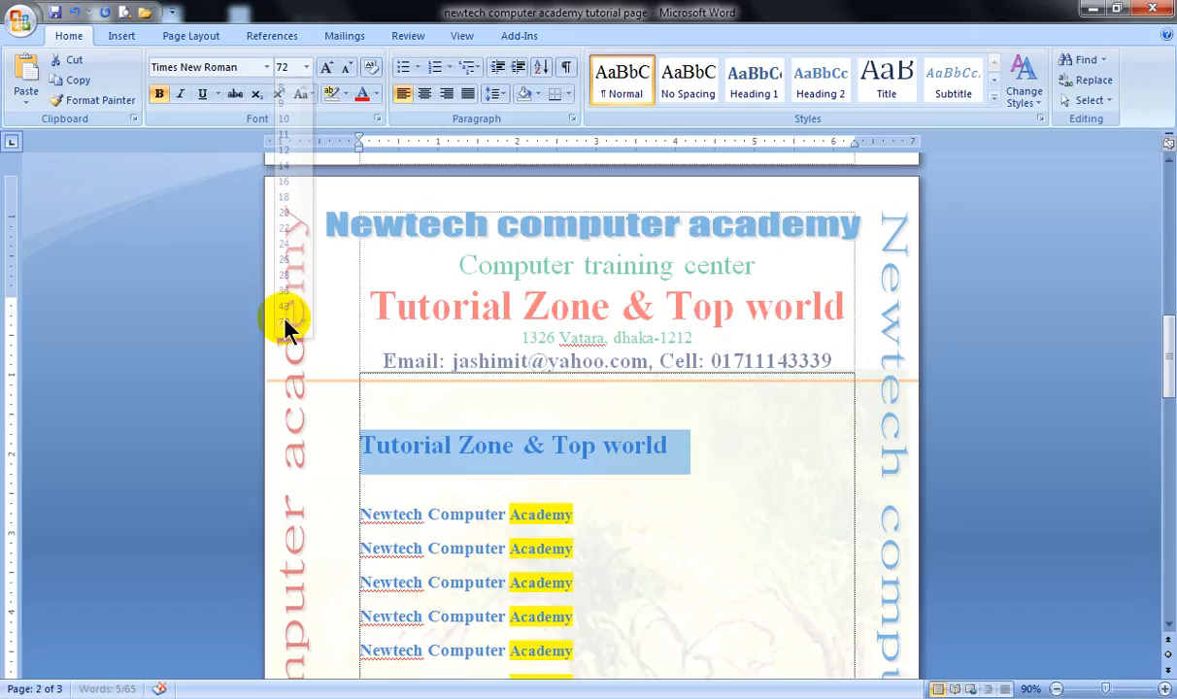
left_click(306, 67)
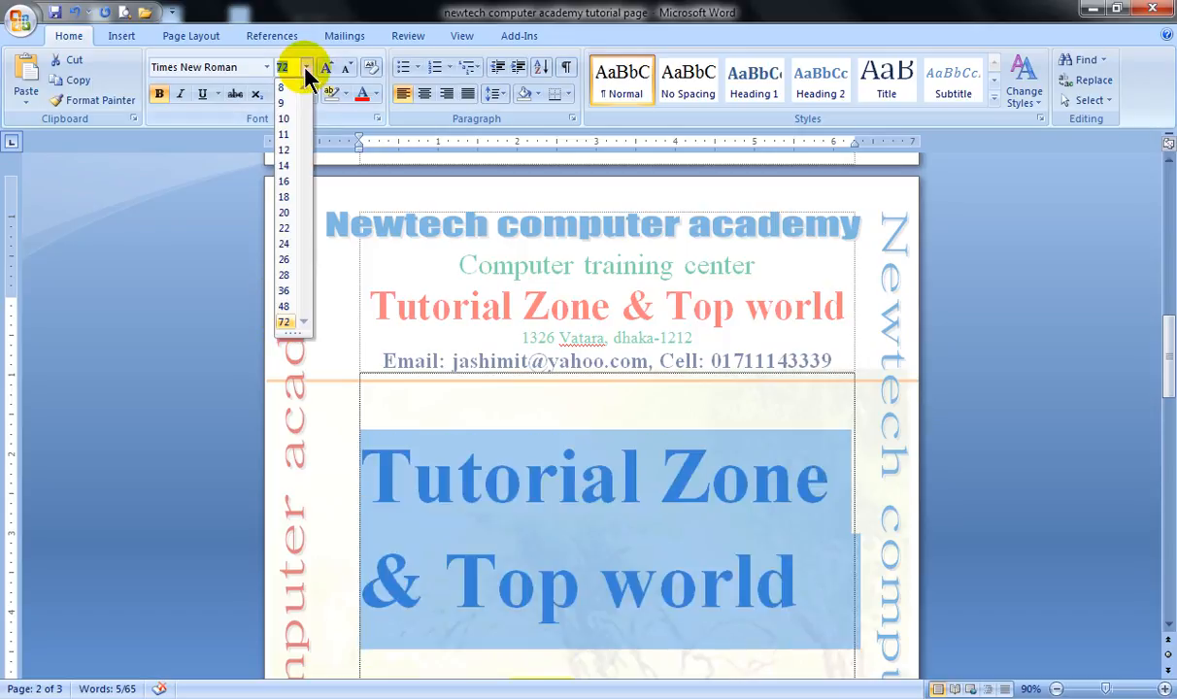
left_click(292, 197)
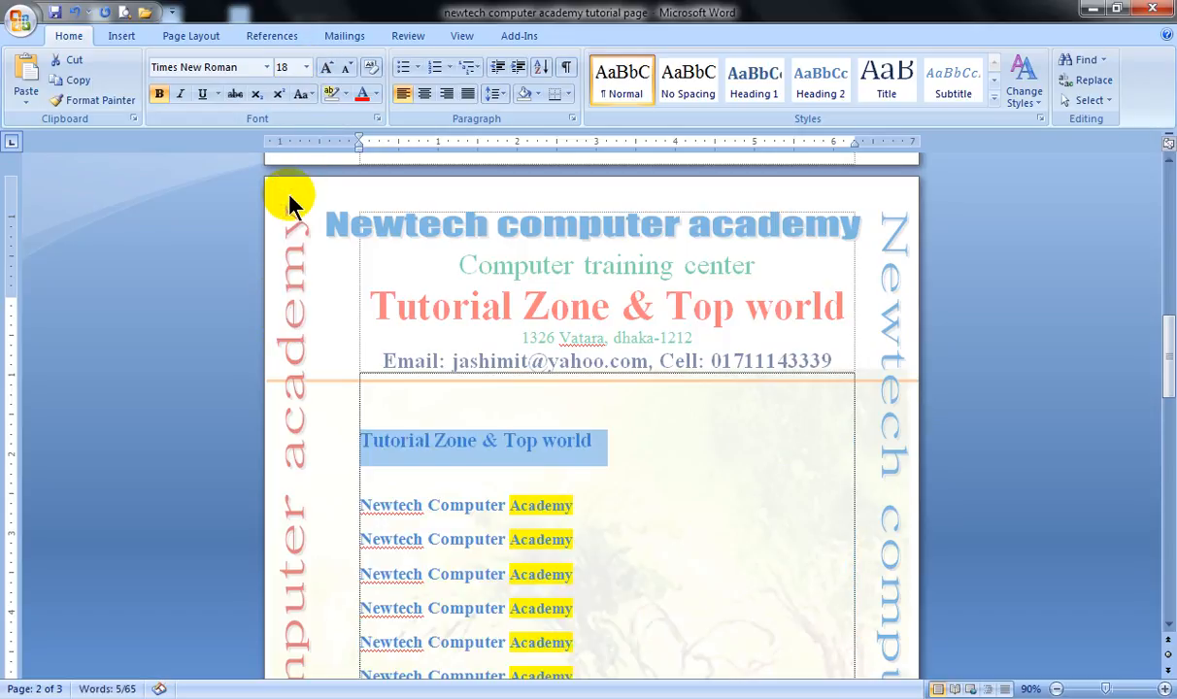
left_click(306, 67)
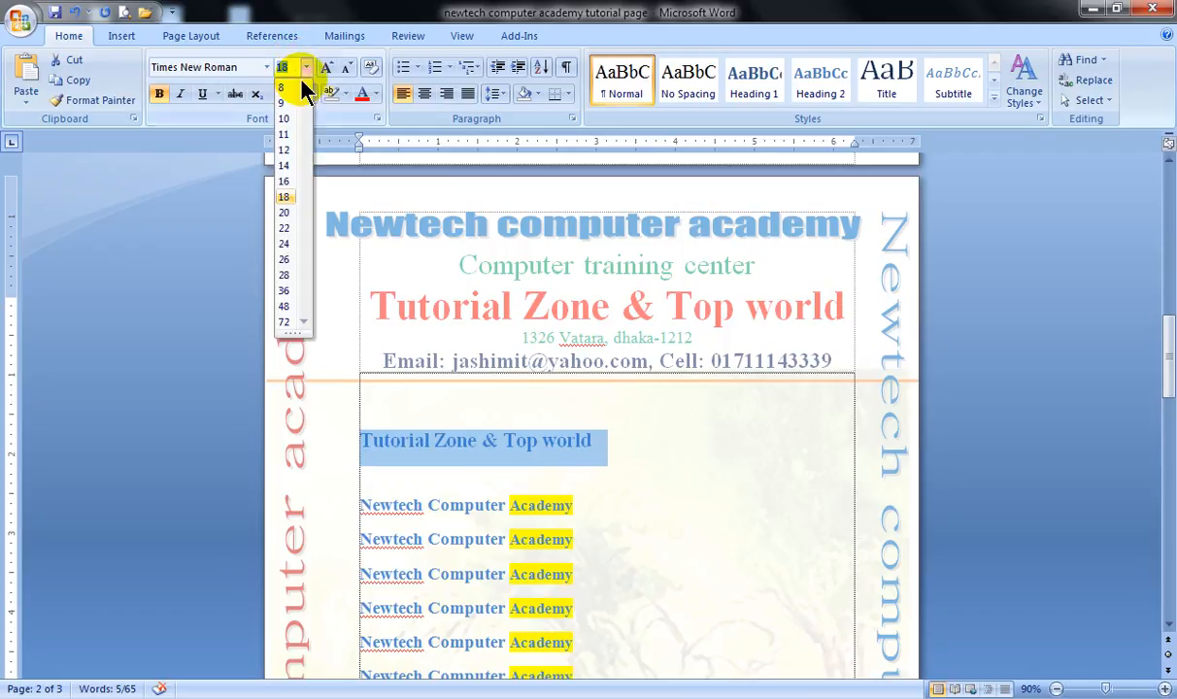
left_click(283, 244)
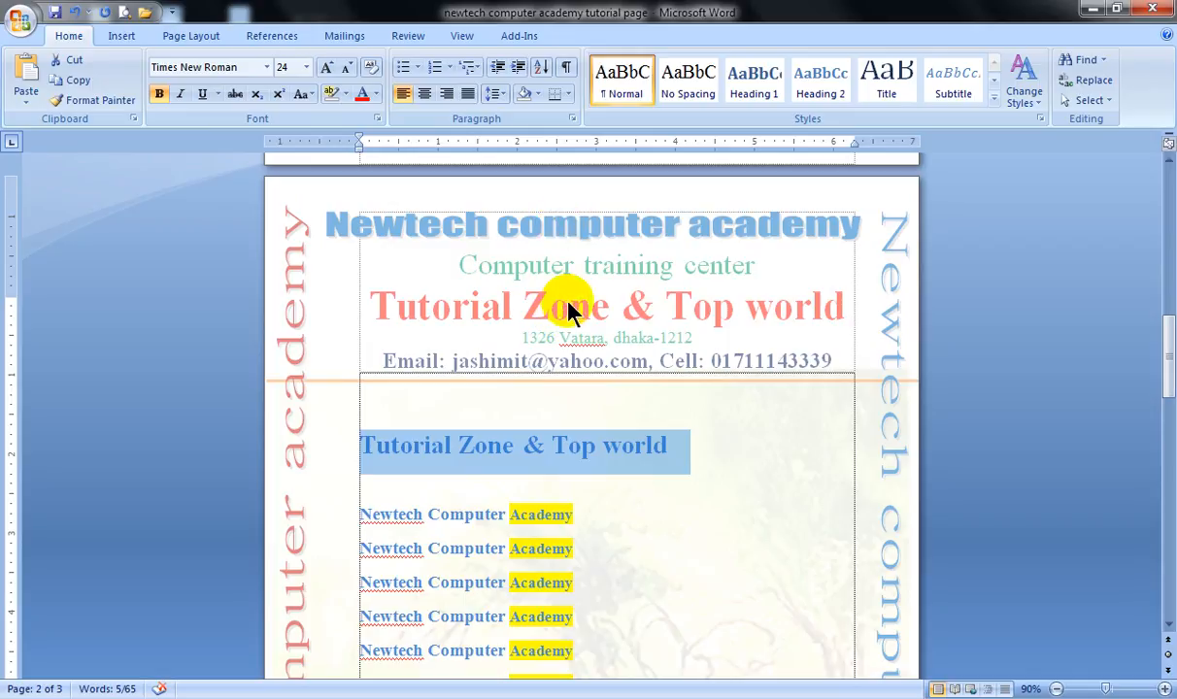
Step: Try the CocaCola and Monotype Corsiva fonts on the selected line and undo both font changes
left_click(265, 67)
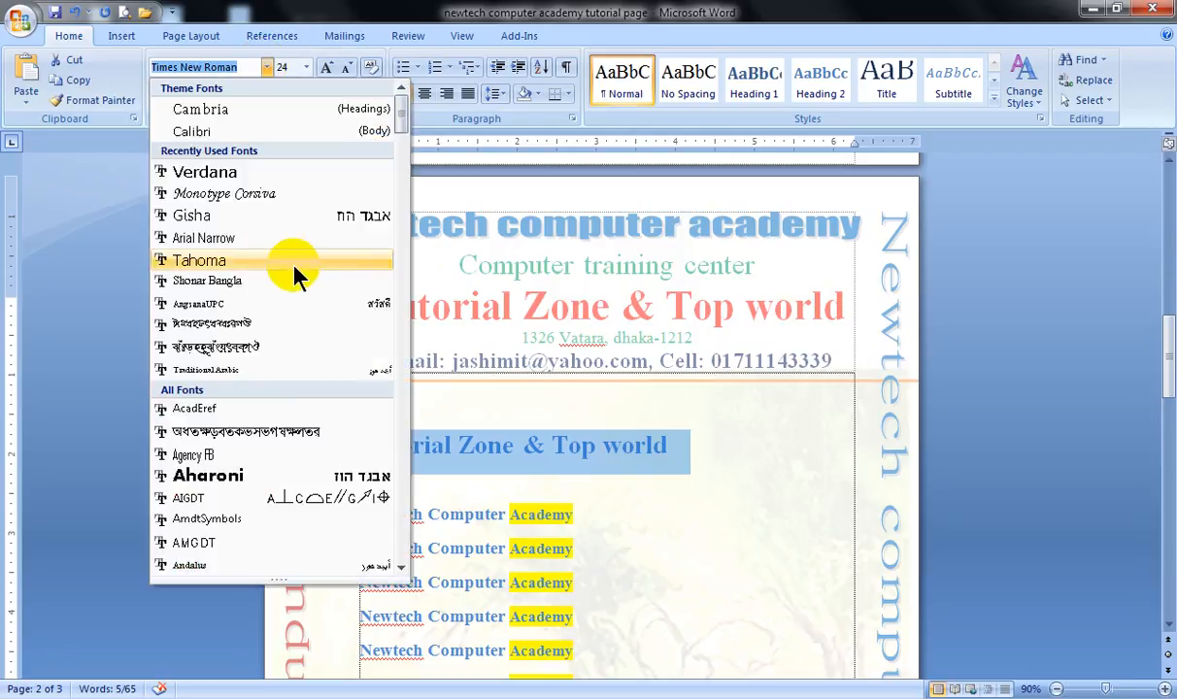
scroll(231, 388, "down", 6)
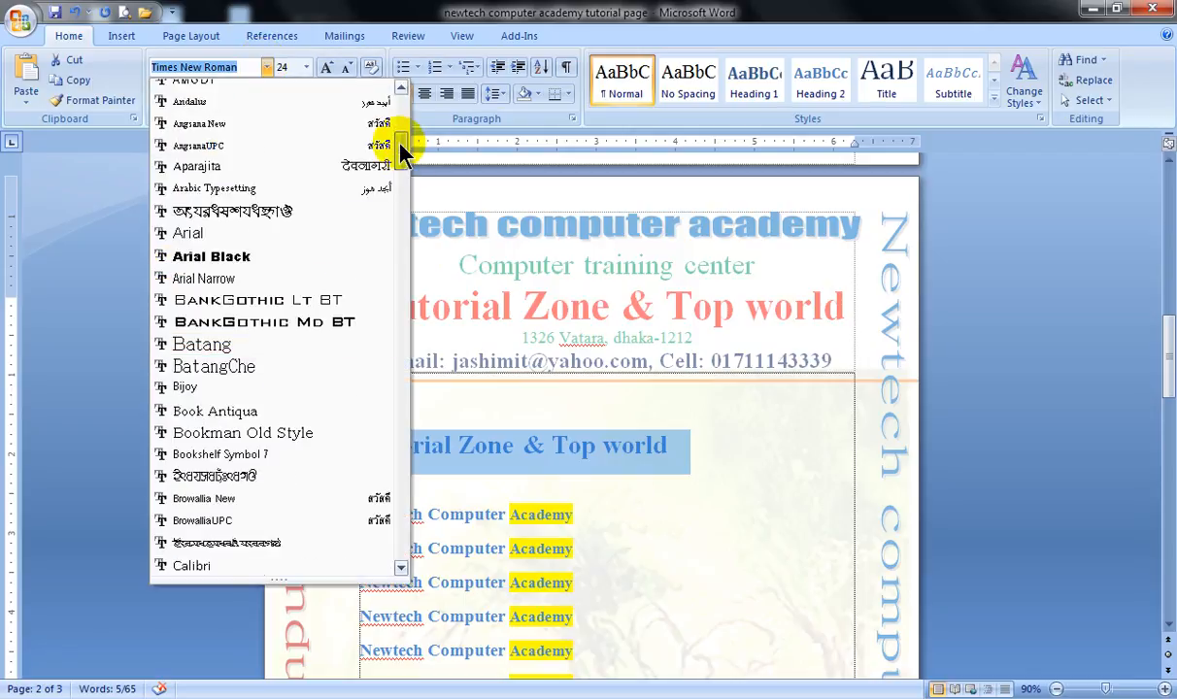
left_click_drag(402, 145, 402, 190)
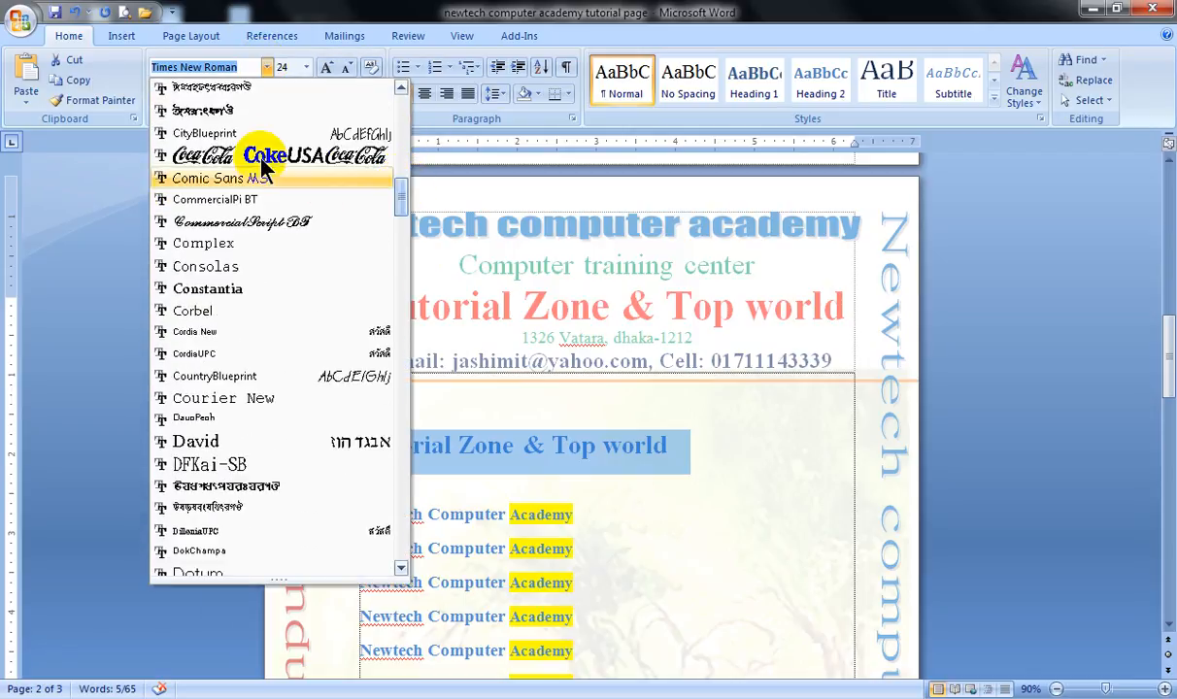
left_click(197, 159)
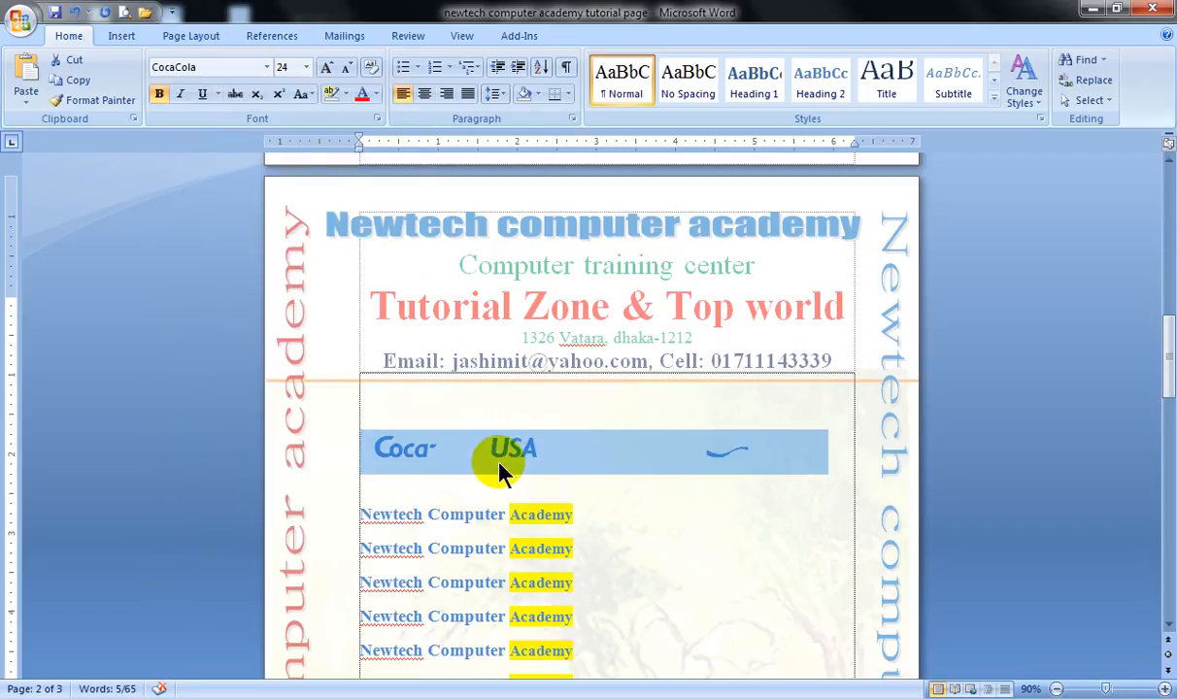
left_click(264, 67)
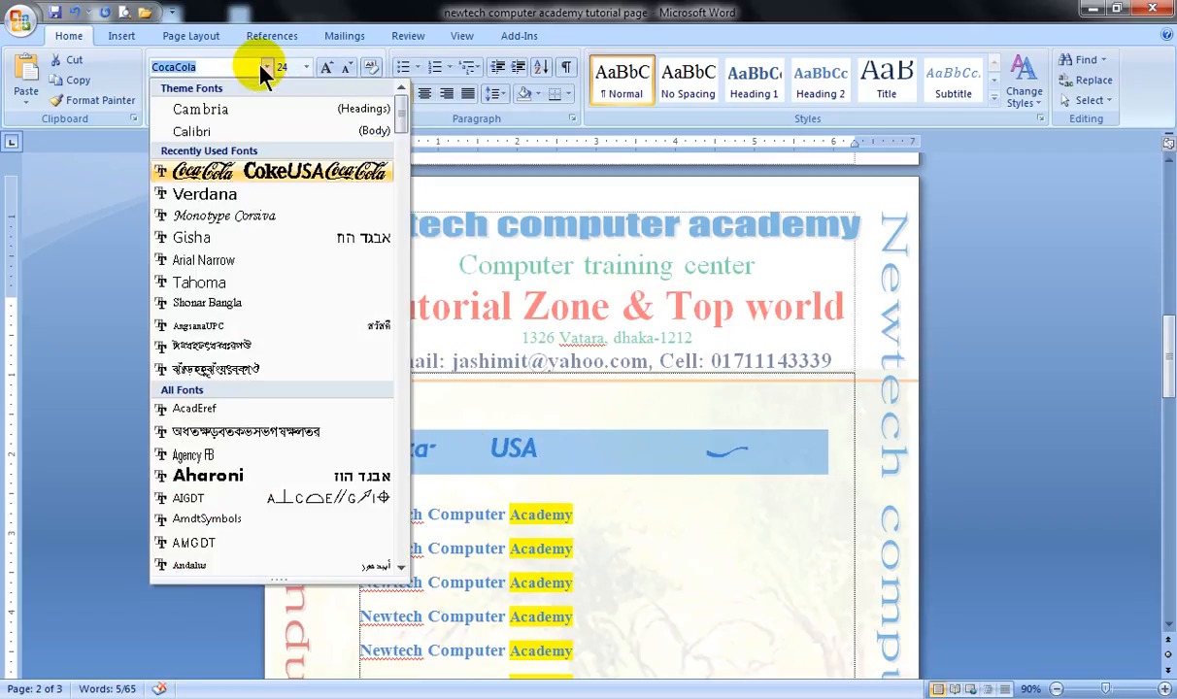
left_click(223, 215)
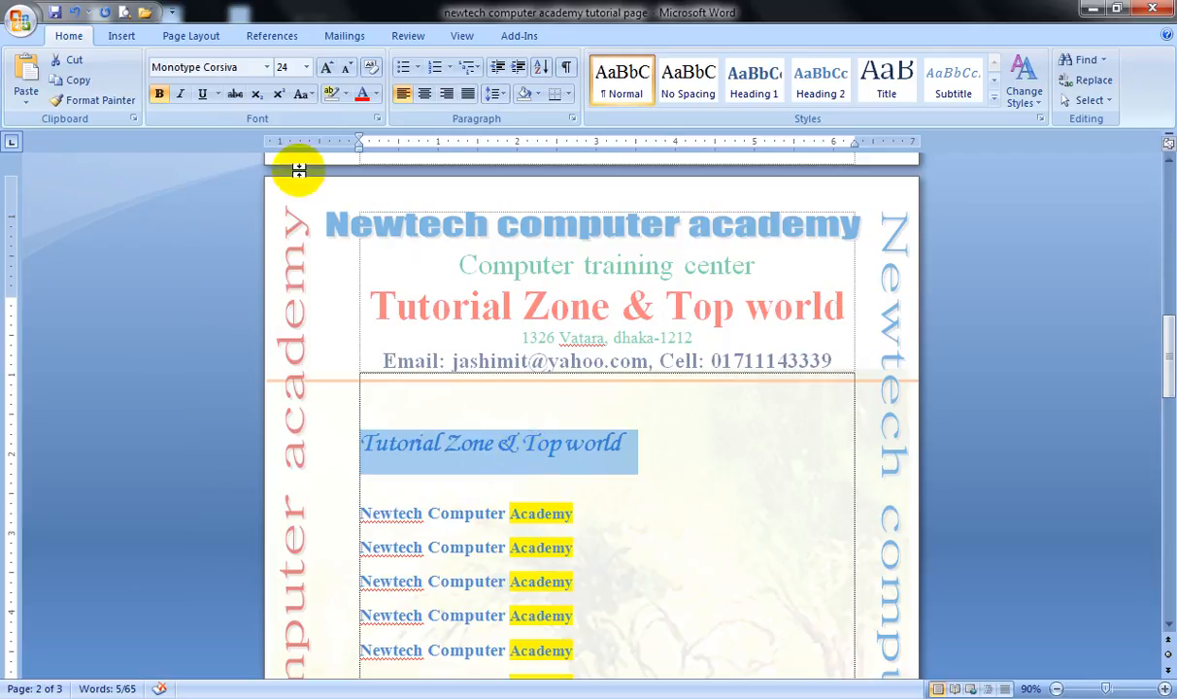
left_click(77, 13)
left_click(77, 13)
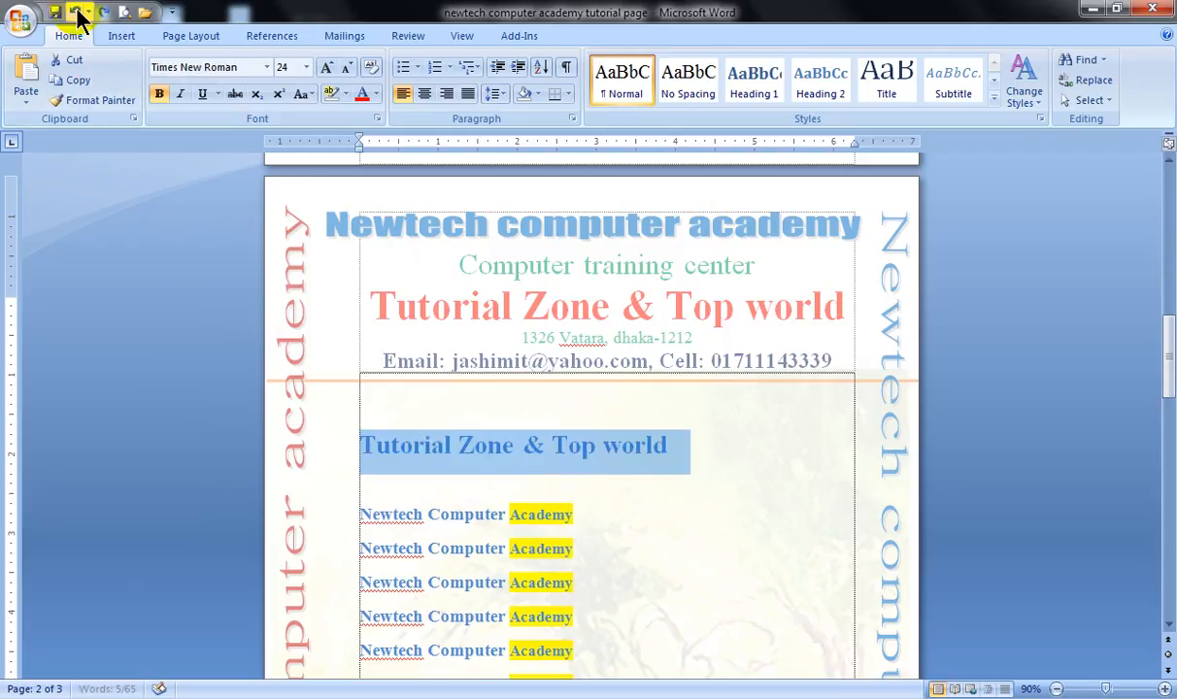
Step: Insert two blank lines in the empty paragraph beneath the "Tutorial Zone & Top world" line
left_click(524, 446)
left_click(394, 479)
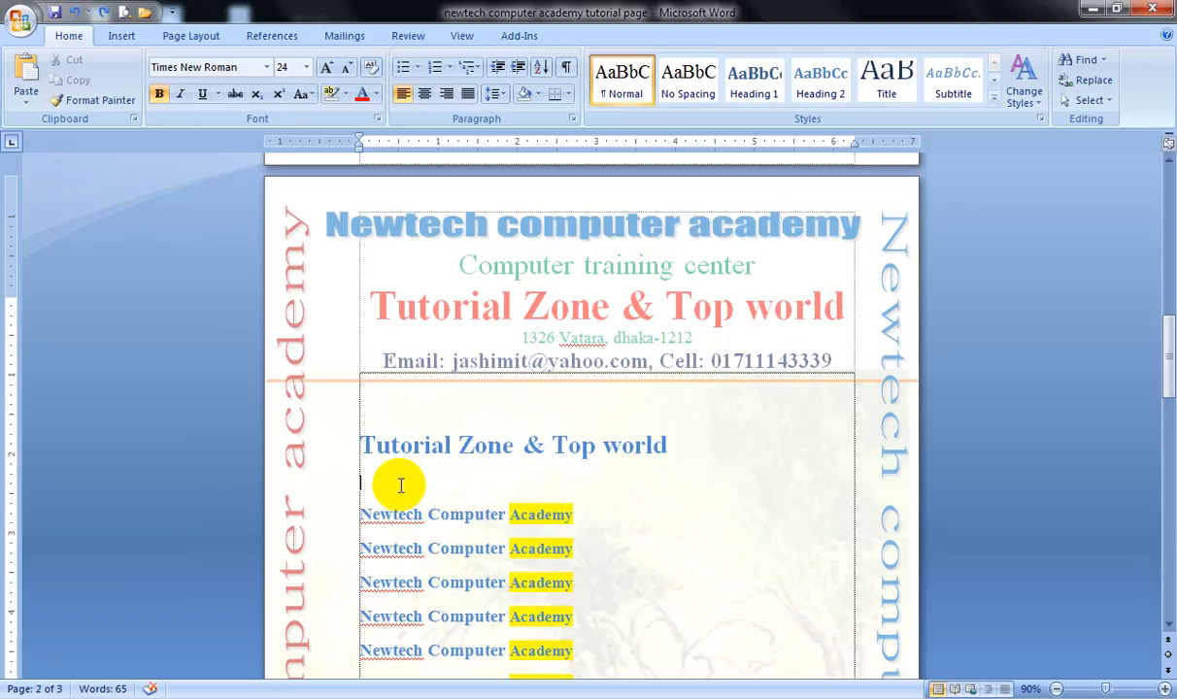
key("Return")
key("Return")
Step: Copy the whole "Tutorial Zone & Top world" line and paste a duplicate directly below it
left_click(310, 449)
key("ctrl+c")
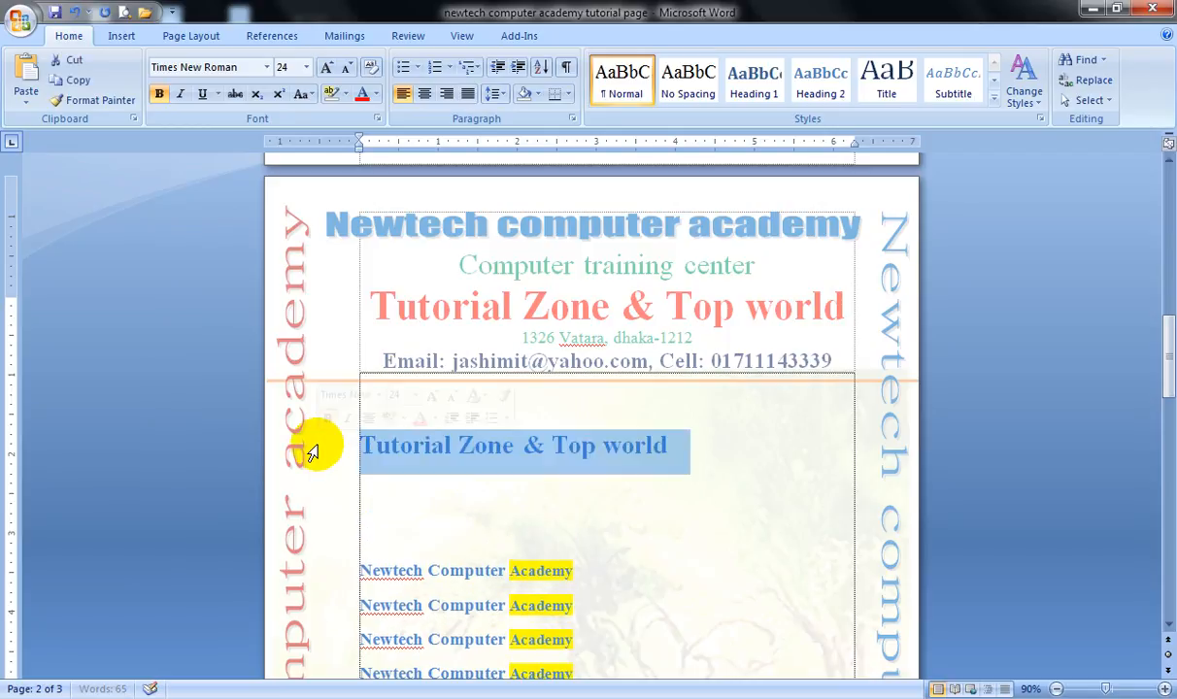
left_click(424, 500)
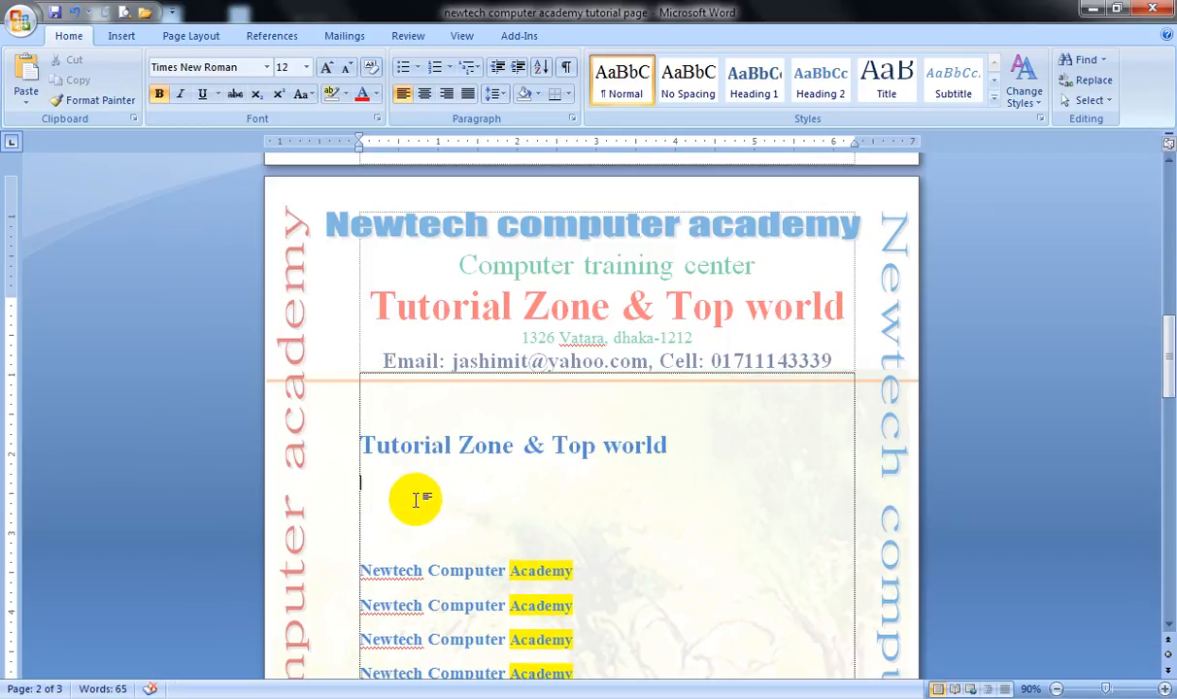
key("ctrl+v")
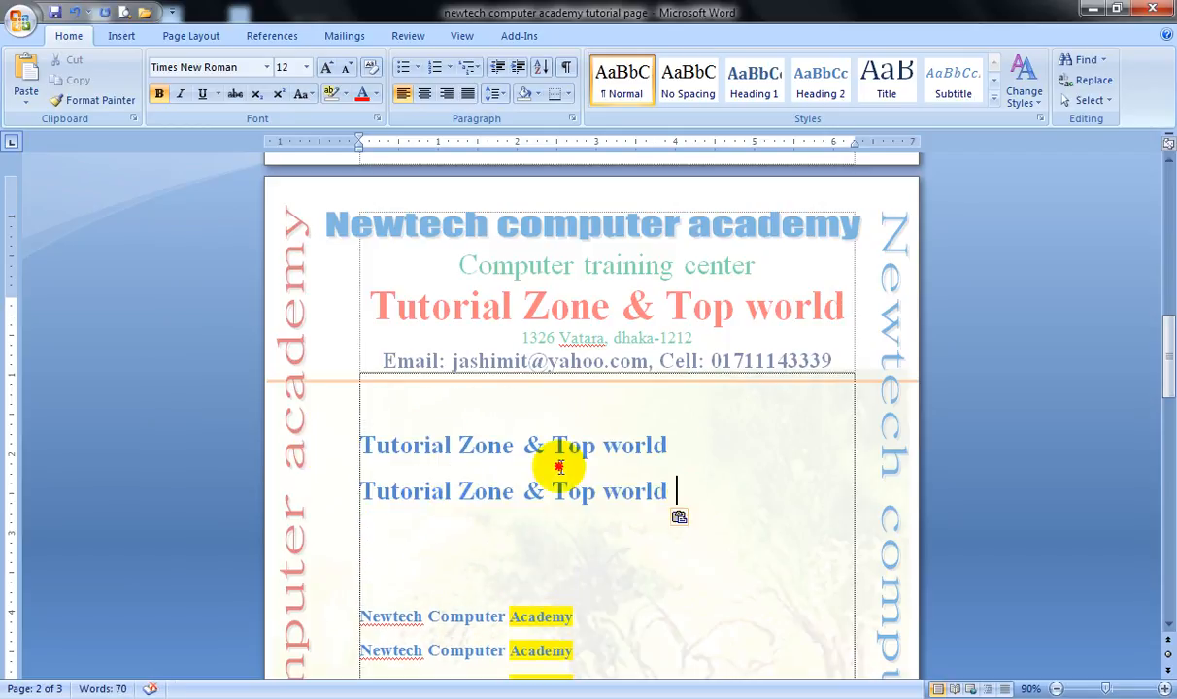
Step: Enlarge both "Tutorial Zone & Top world" lines with Grow Font and Shrink Font until they are 36 points
left_click(424, 443, "shift")
left_click(328, 67)
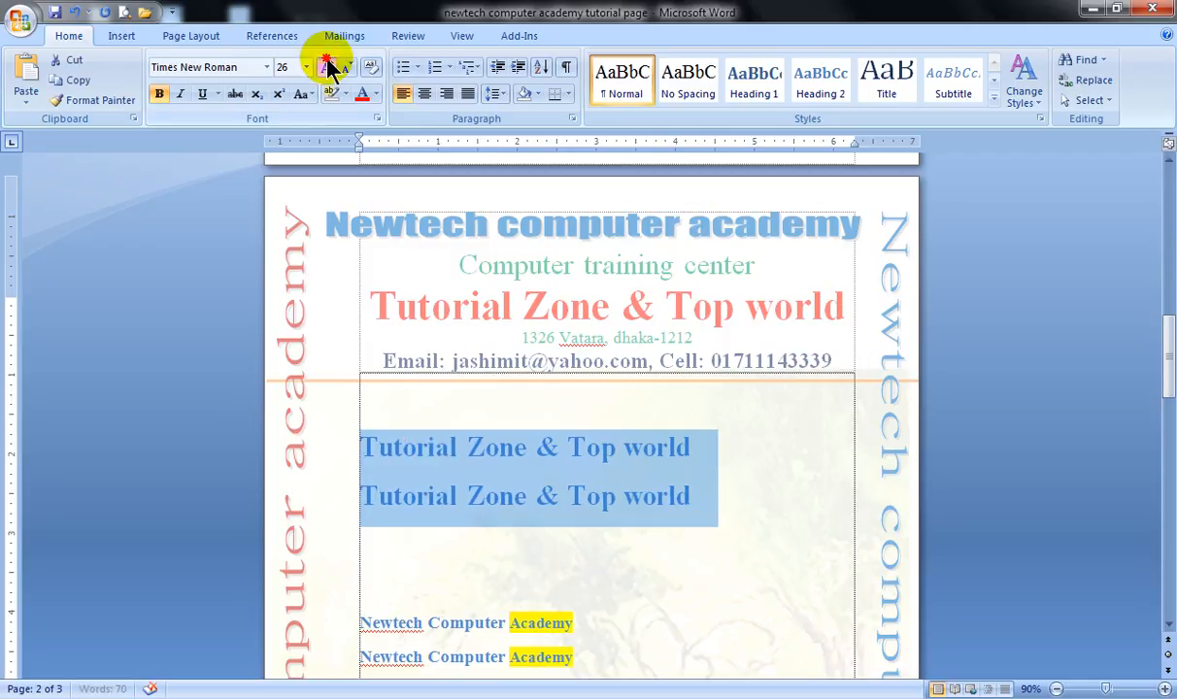
left_click(328, 67)
left_click(328, 67)
left_click(328, 67)
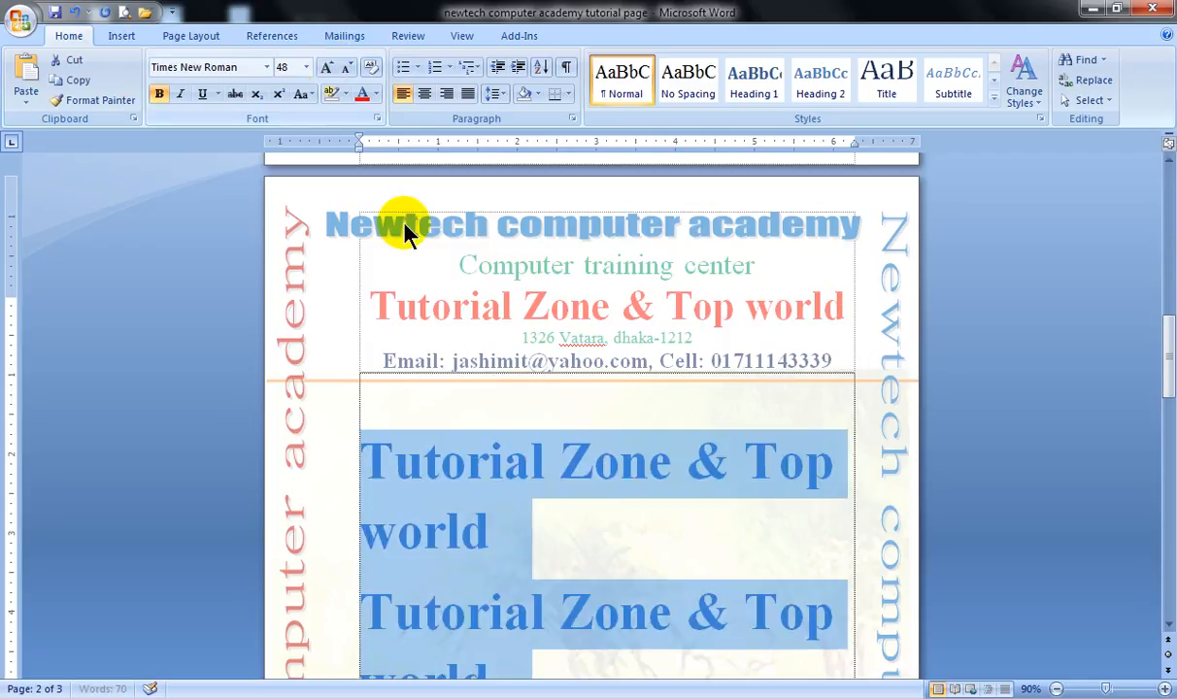
left_click(347, 68)
left_click(442, 512)
Step: Change the font of the first "Tutorial Zone & Top world" line to CommercialScript BT
left_click(339, 464)
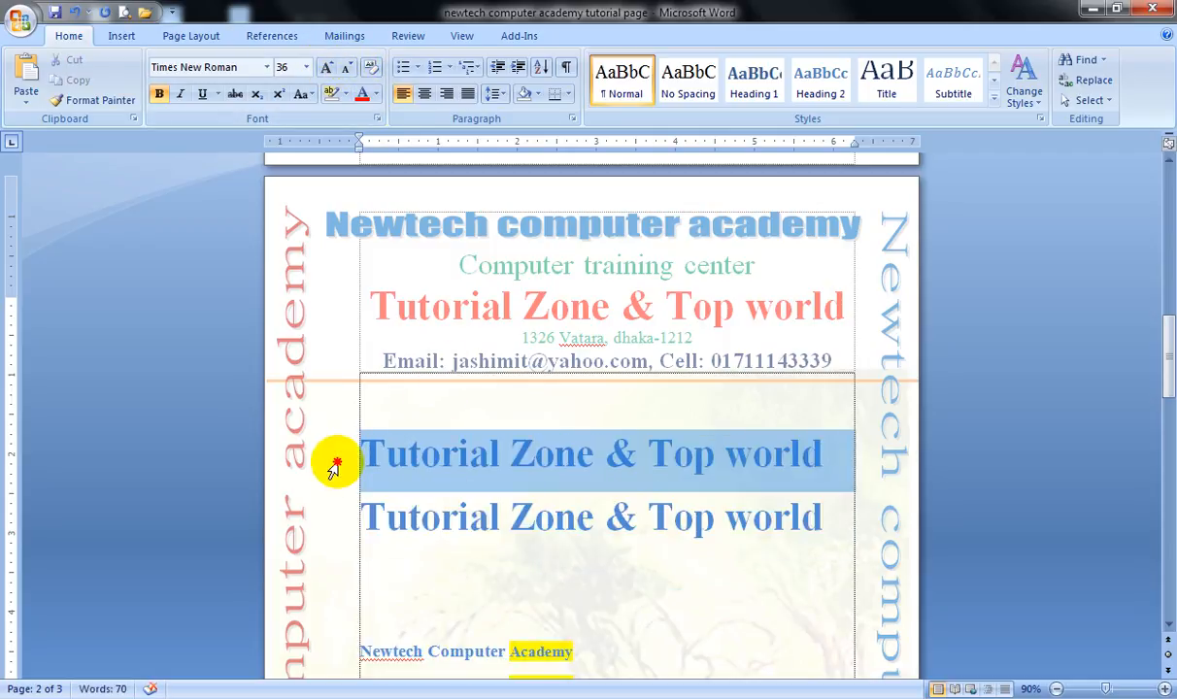
left_click(266, 67)
scroll(233, 276, "down", 2)
scroll(235, 275, "down", 8)
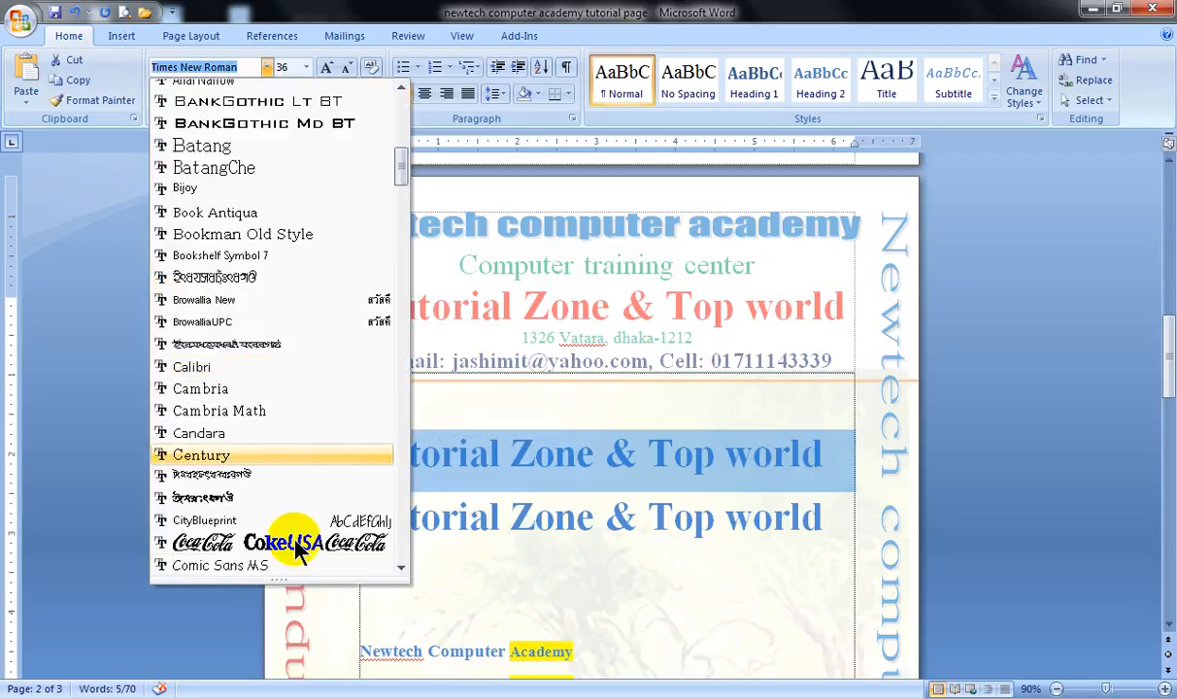
scroll(247, 507, "down", 4)
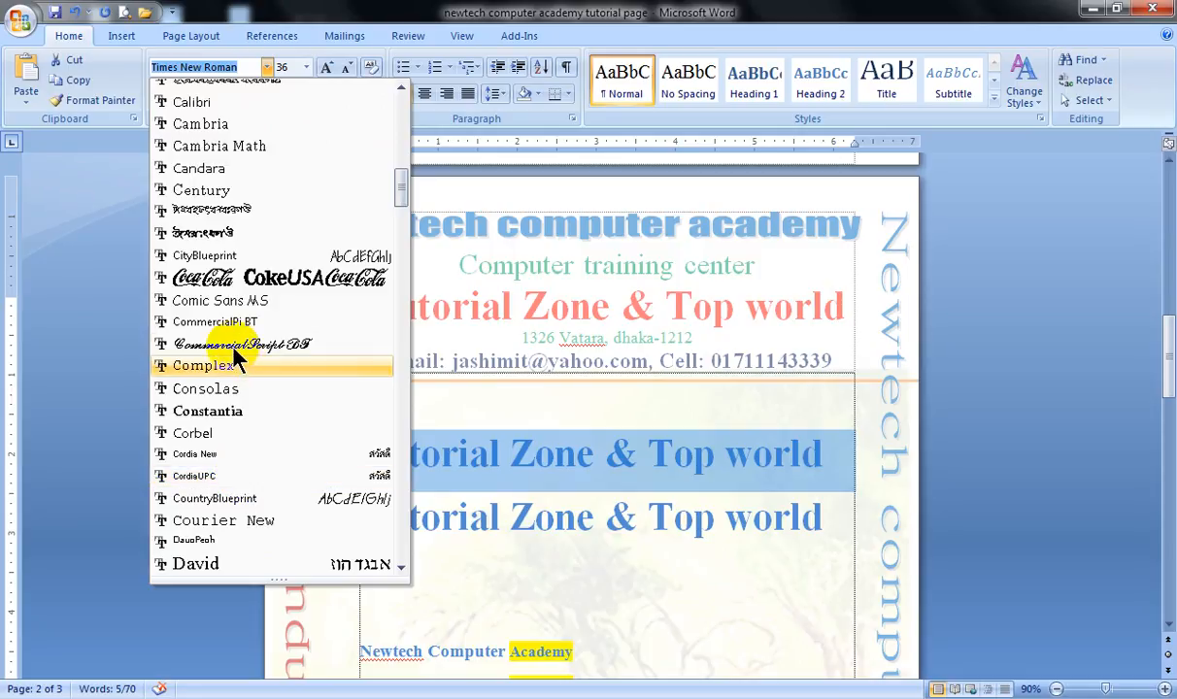
left_click(186, 346)
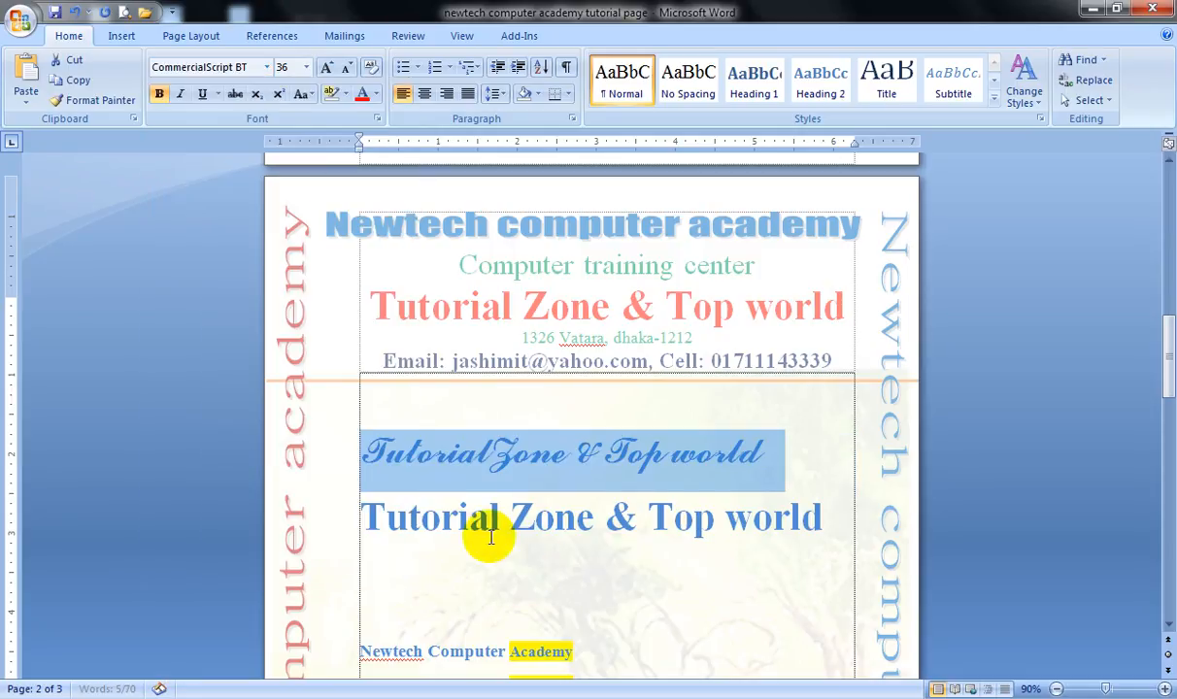
left_click(477, 454)
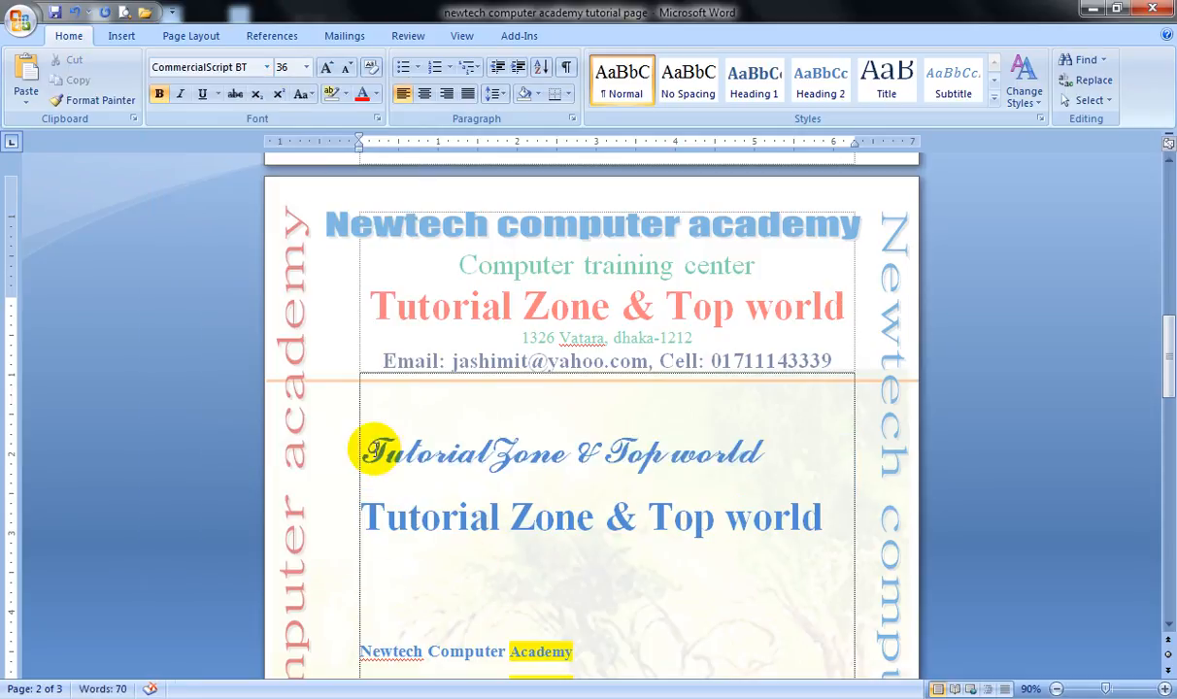
Step: Compare the font settings of the script line and the line beneath it, and check the Bold option
left_click(385, 453)
left_click(197, 97)
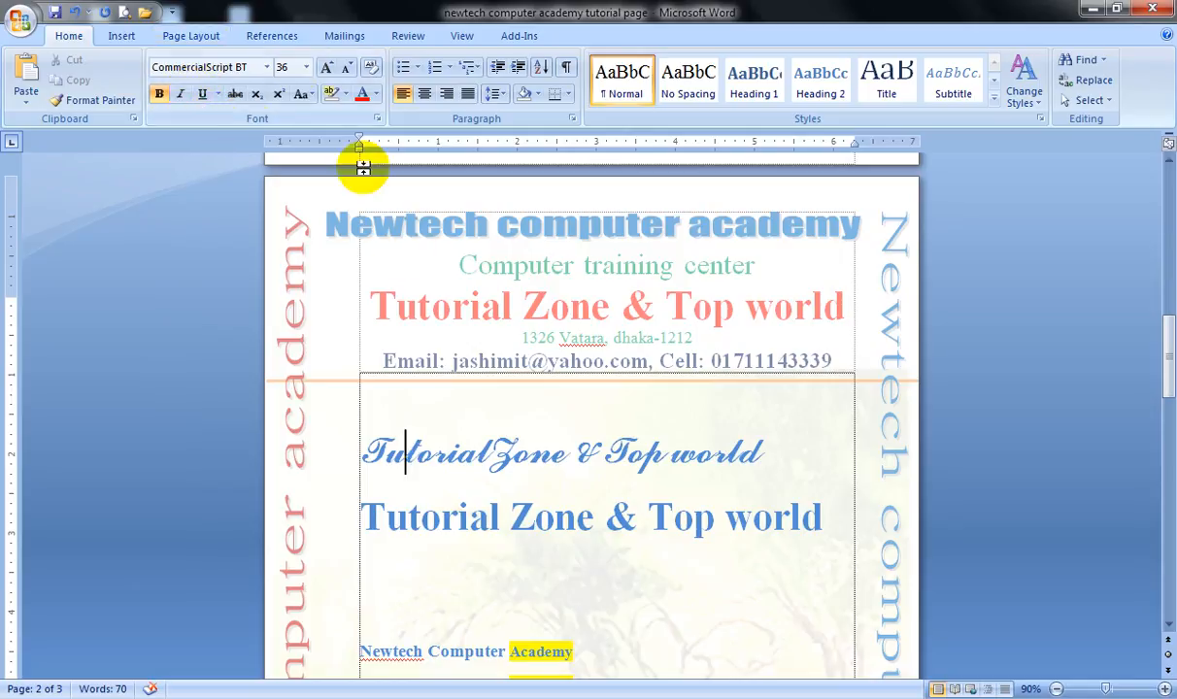
left_click(551, 516)
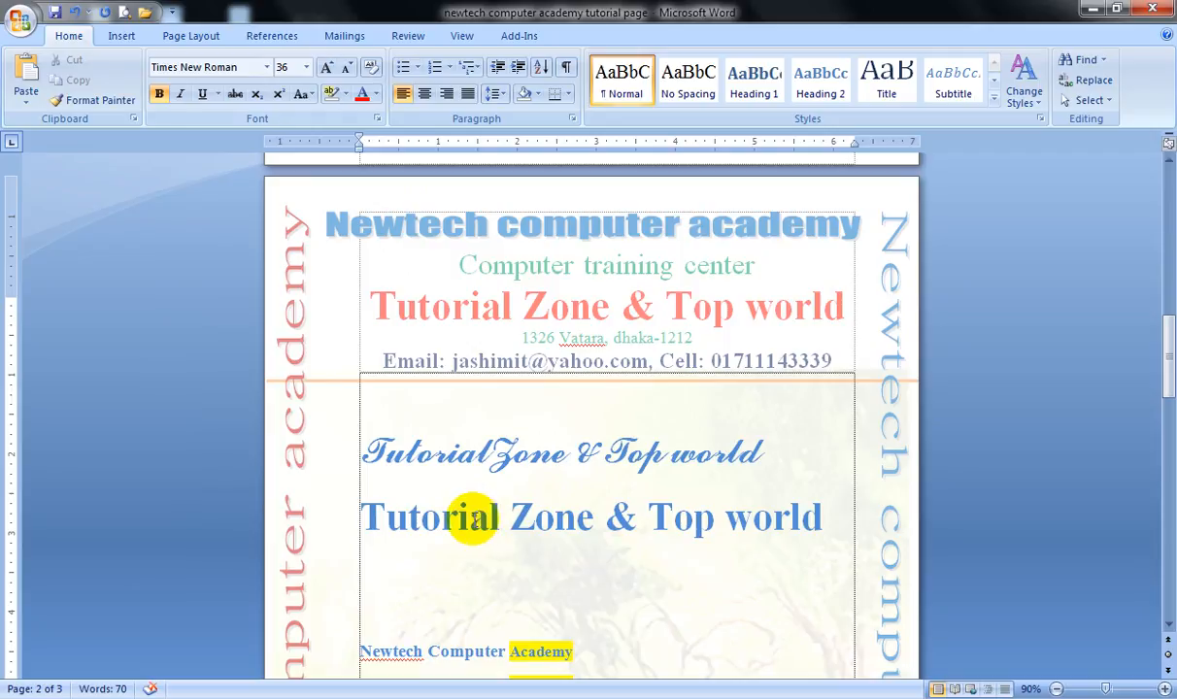
left_click(444, 517)
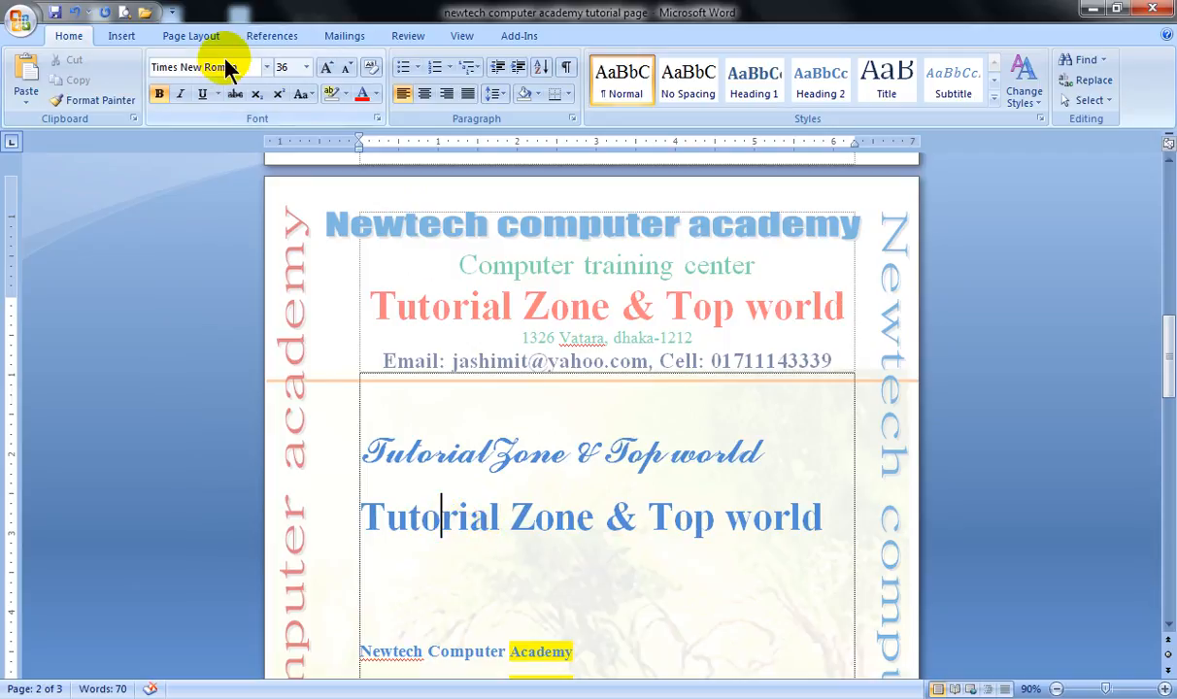
left_click(515, 455)
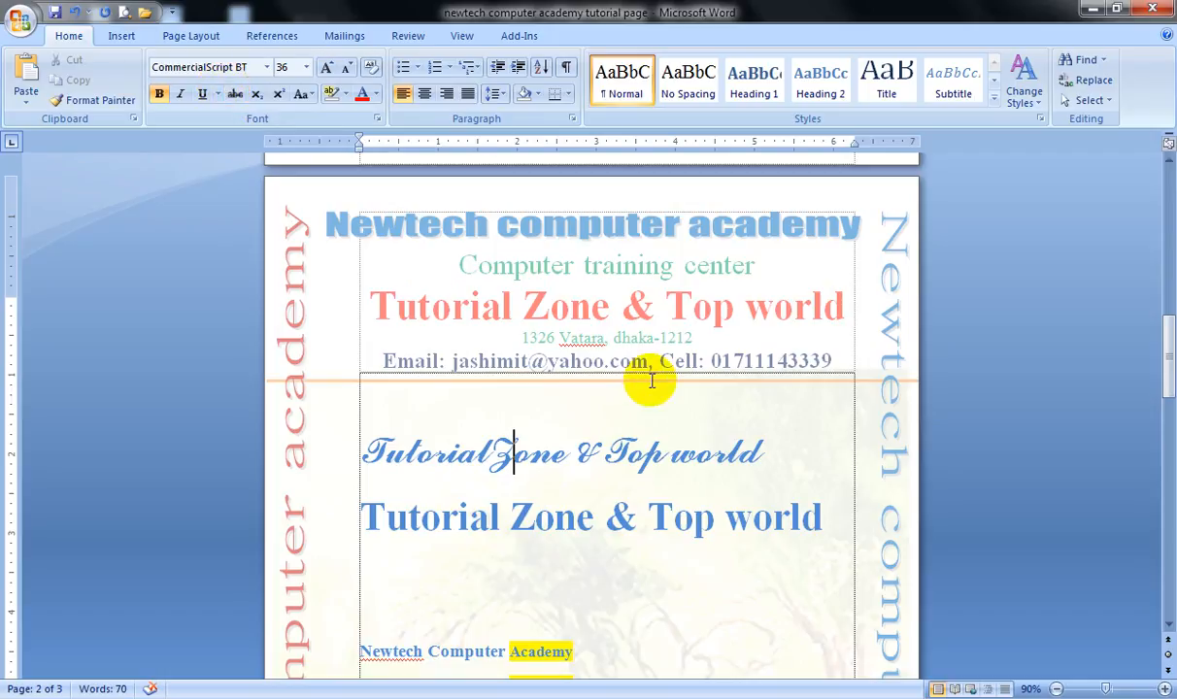
left_click(419, 512)
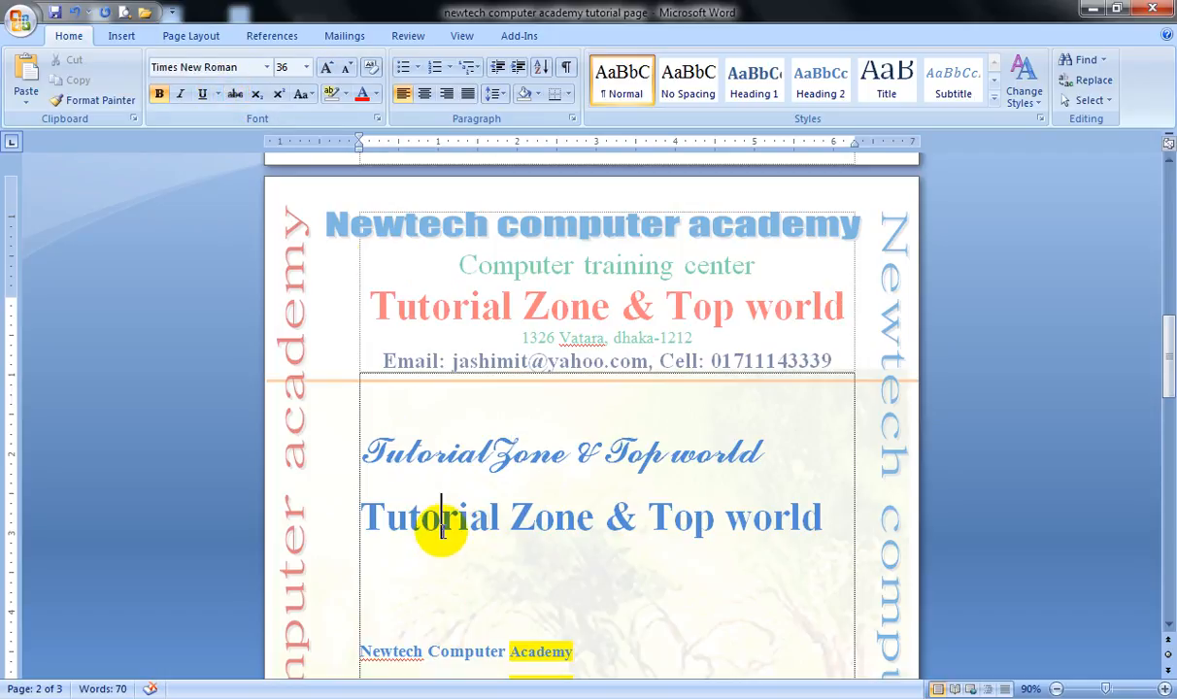
left_click(159, 95)
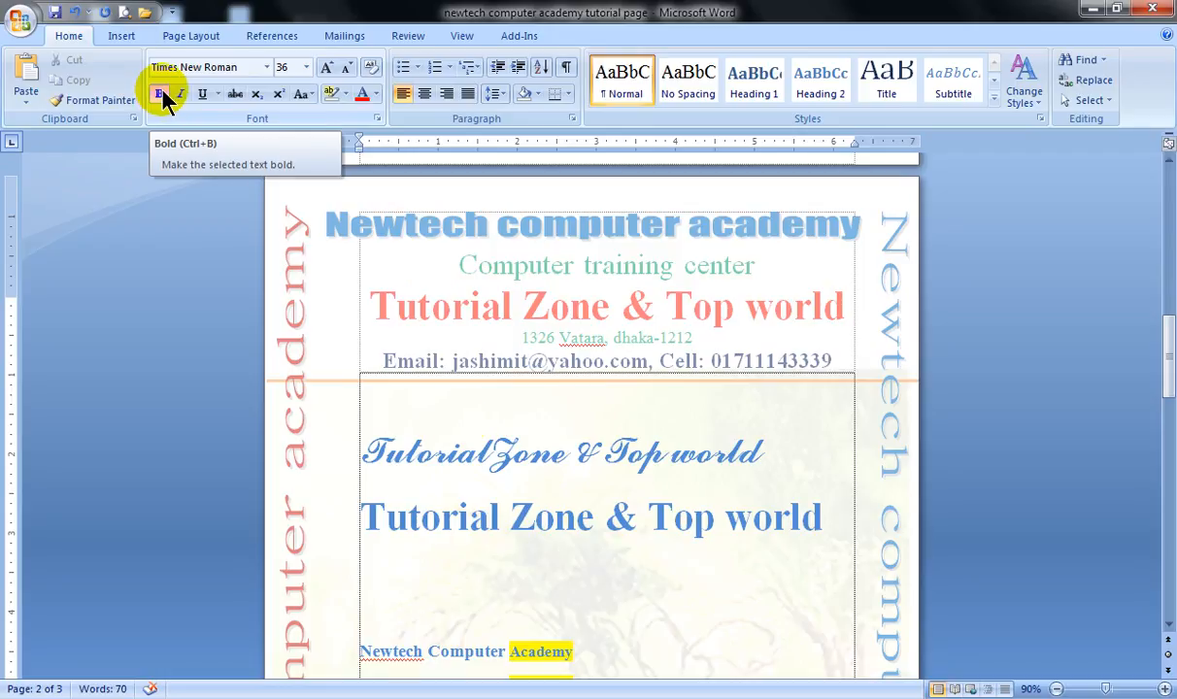
left_click(507, 515)
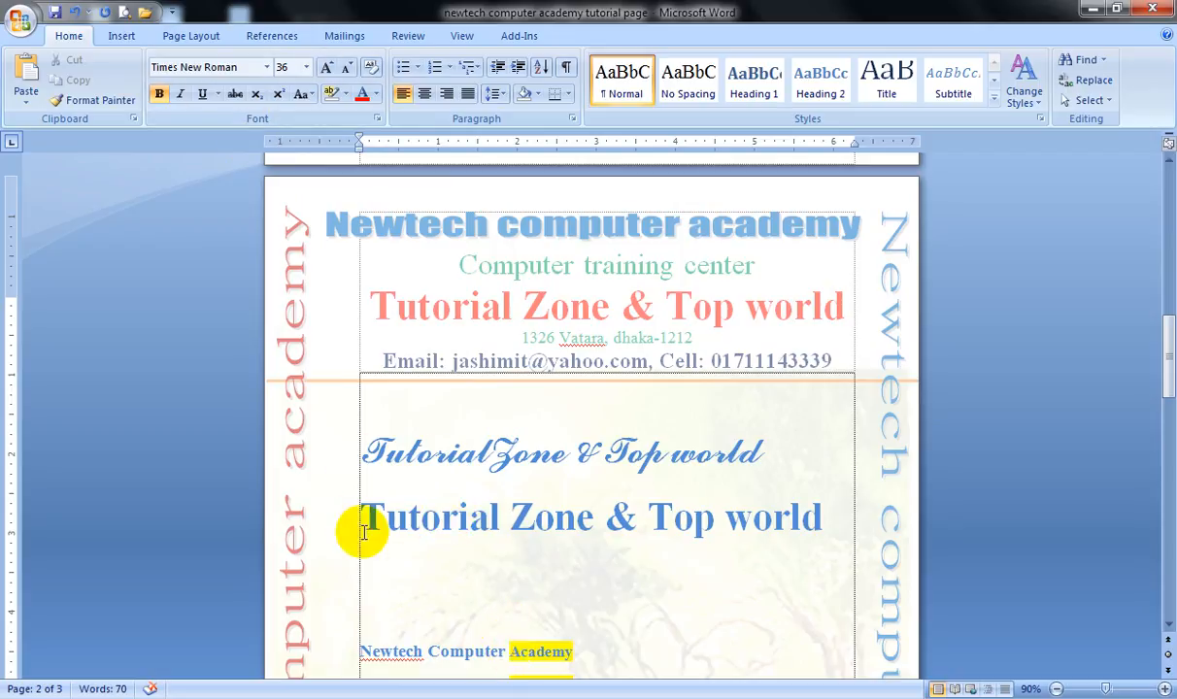
Step: Try removing bold from the second "Tutorial Zone & Top world" line and turn bold back on
left_click(330, 516)
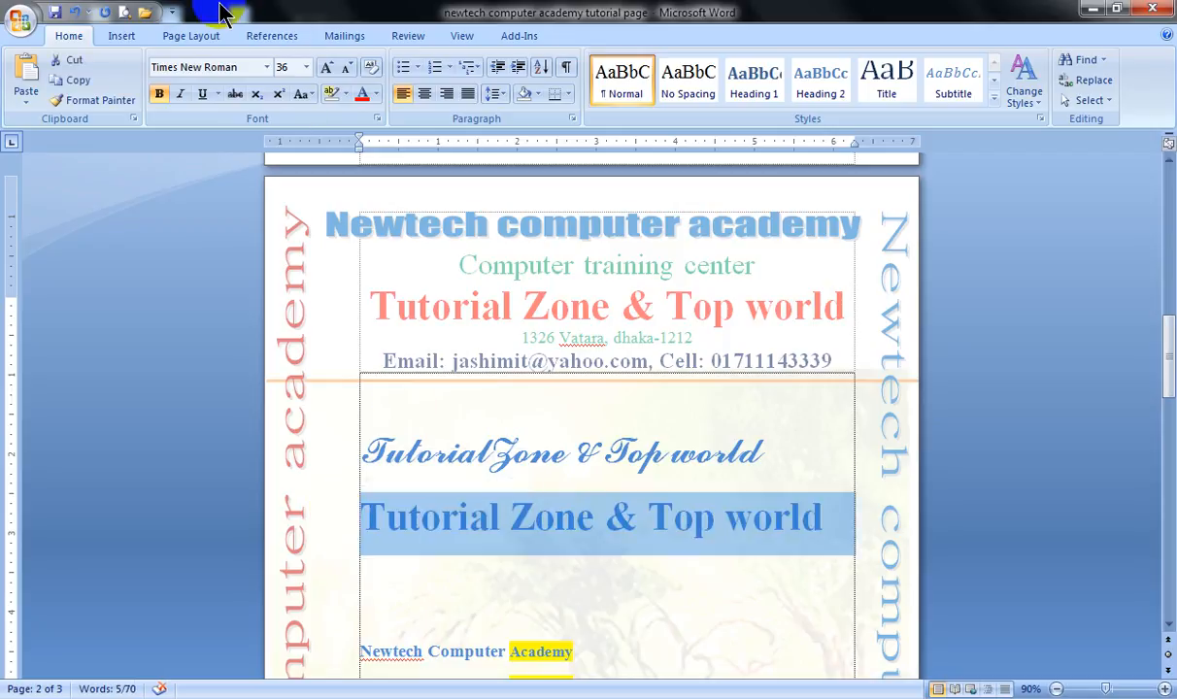
left_click(158, 97)
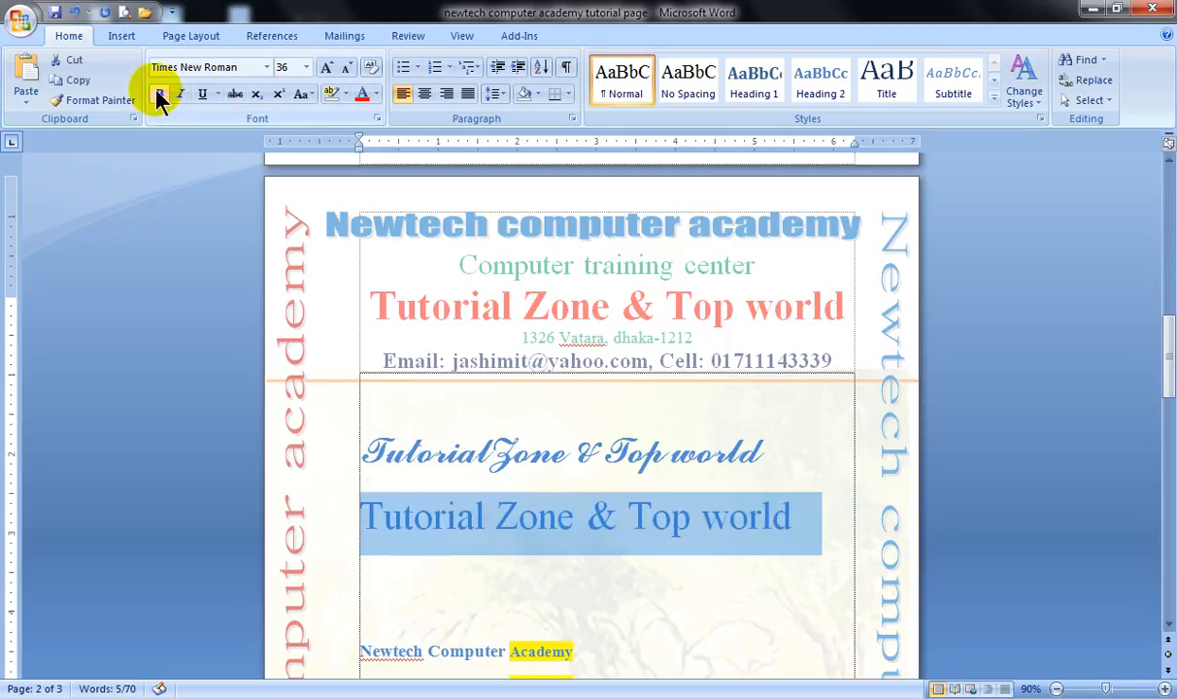
left_click(521, 534)
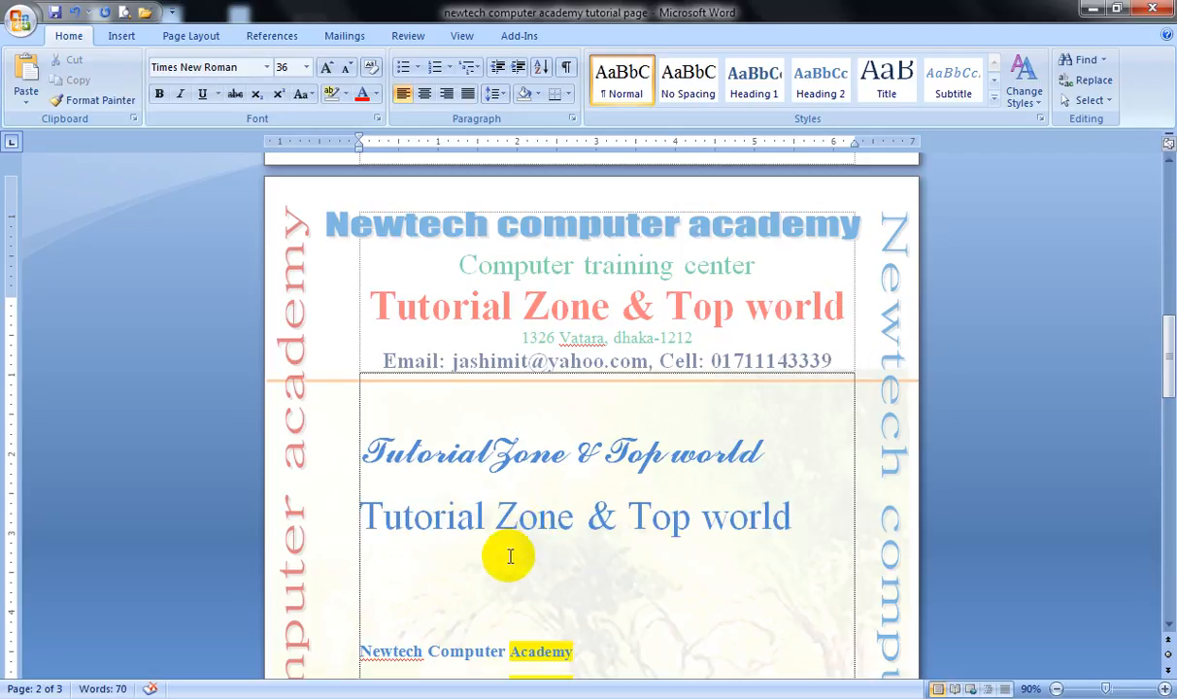
left_click(340, 510)
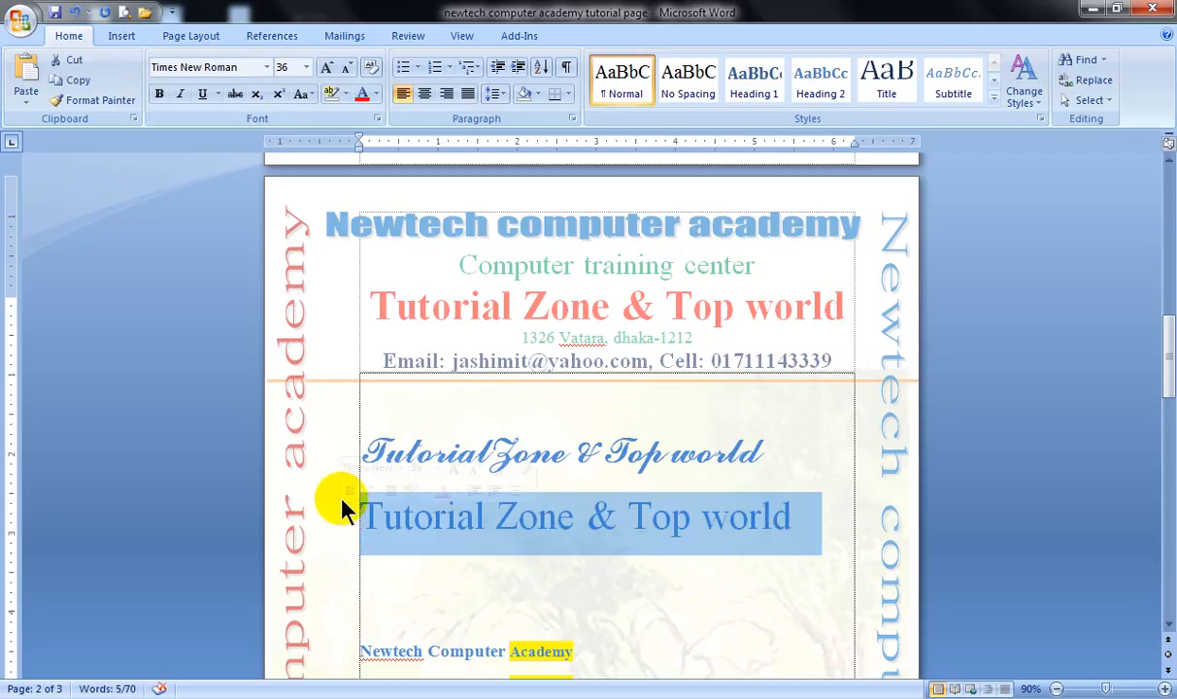
left_click(159, 94)
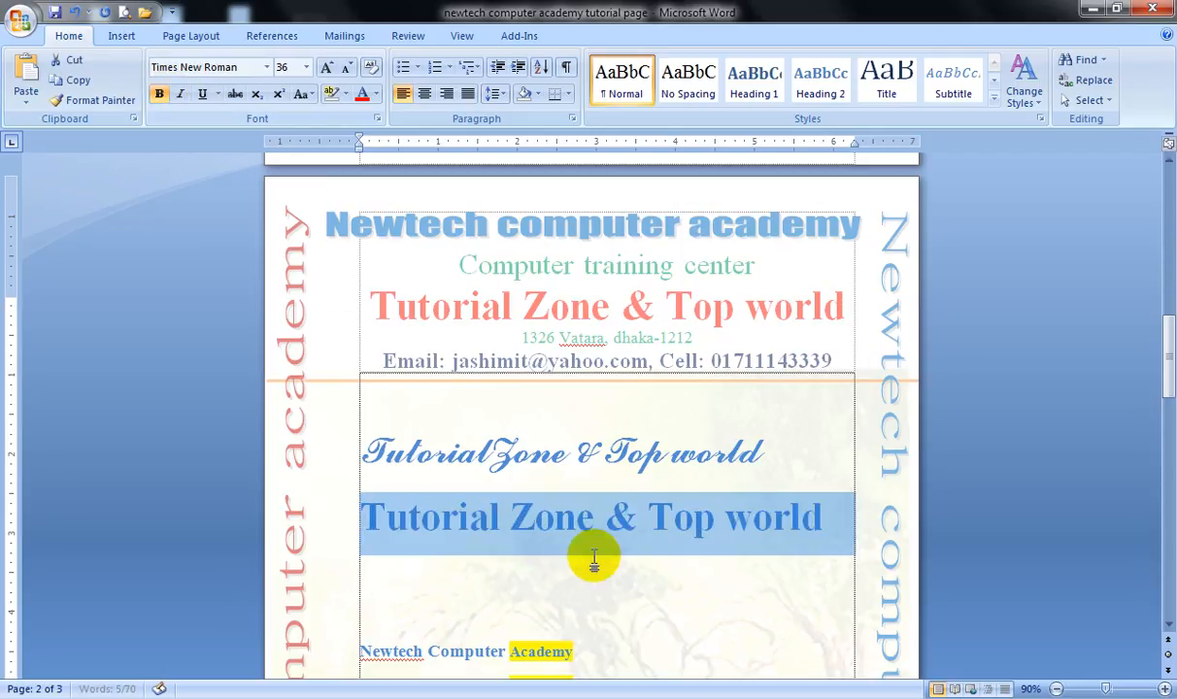
left_click(630, 518)
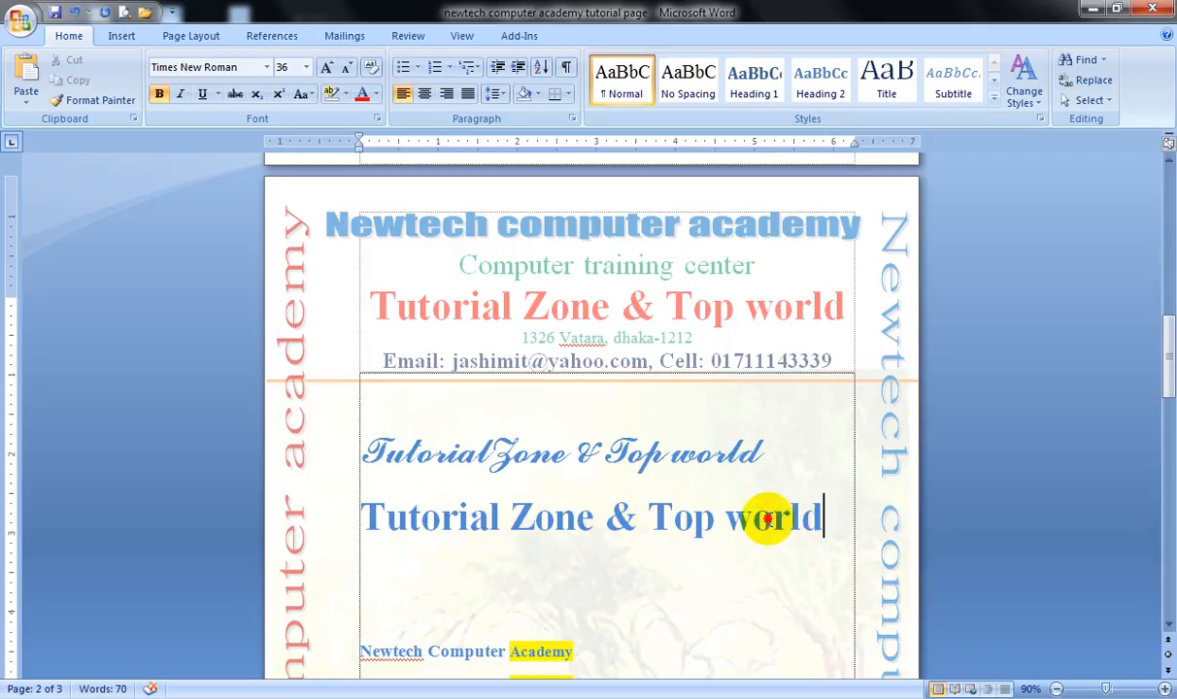
Step: Copy and delete the second "Tutorial Zone & Top world" line and paste two copies in its place
left_click_drag(767, 517, 418, 537)
key("ctrl+c")
key("Delete")
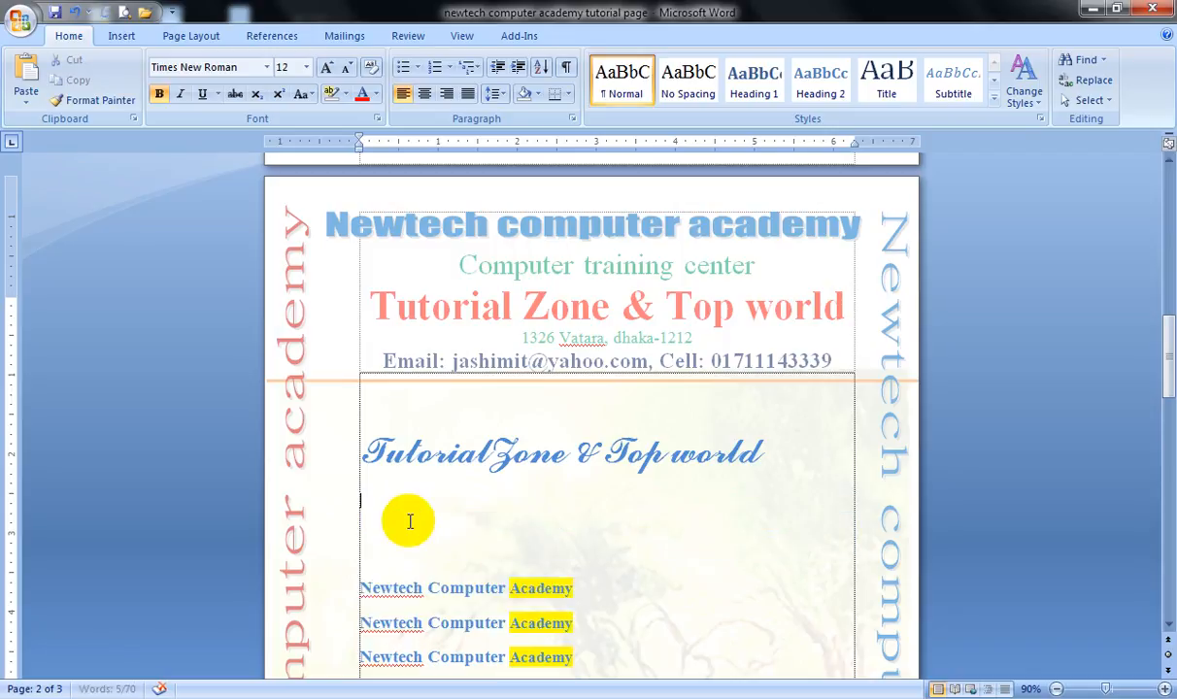
key("ctrl+v")
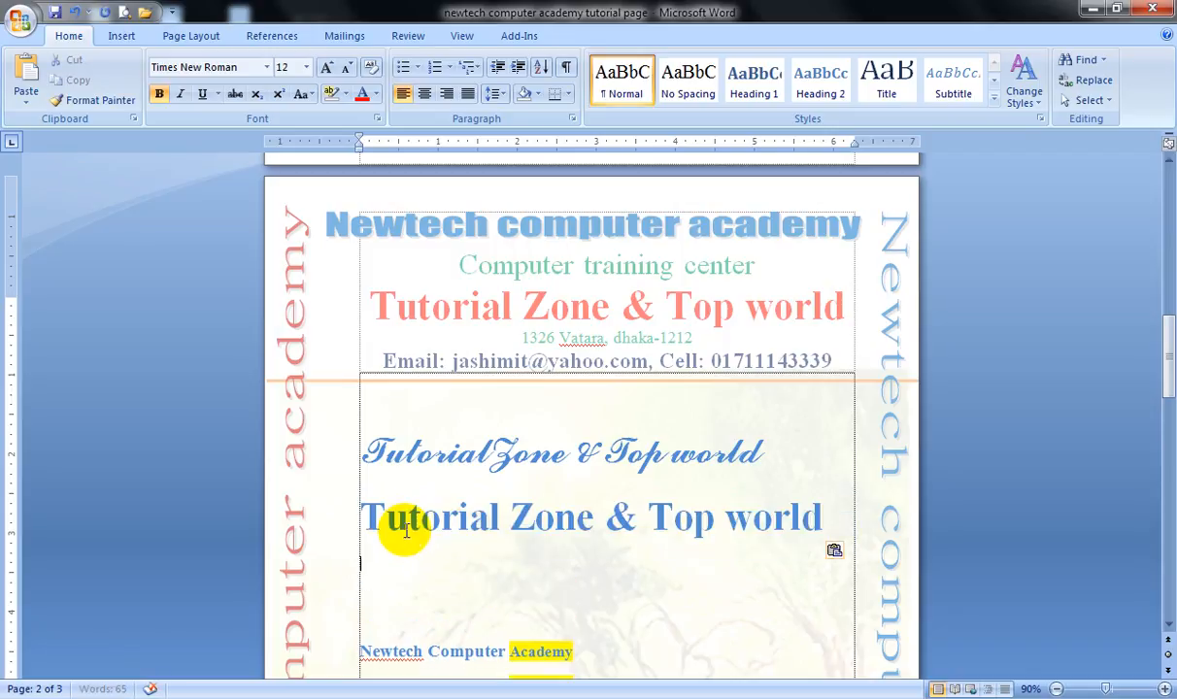
key("ctrl+v")
Step: Remove bold from the second "Tutorial Zone & Top world" line and compare it with the bold line below
left_click(339, 525)
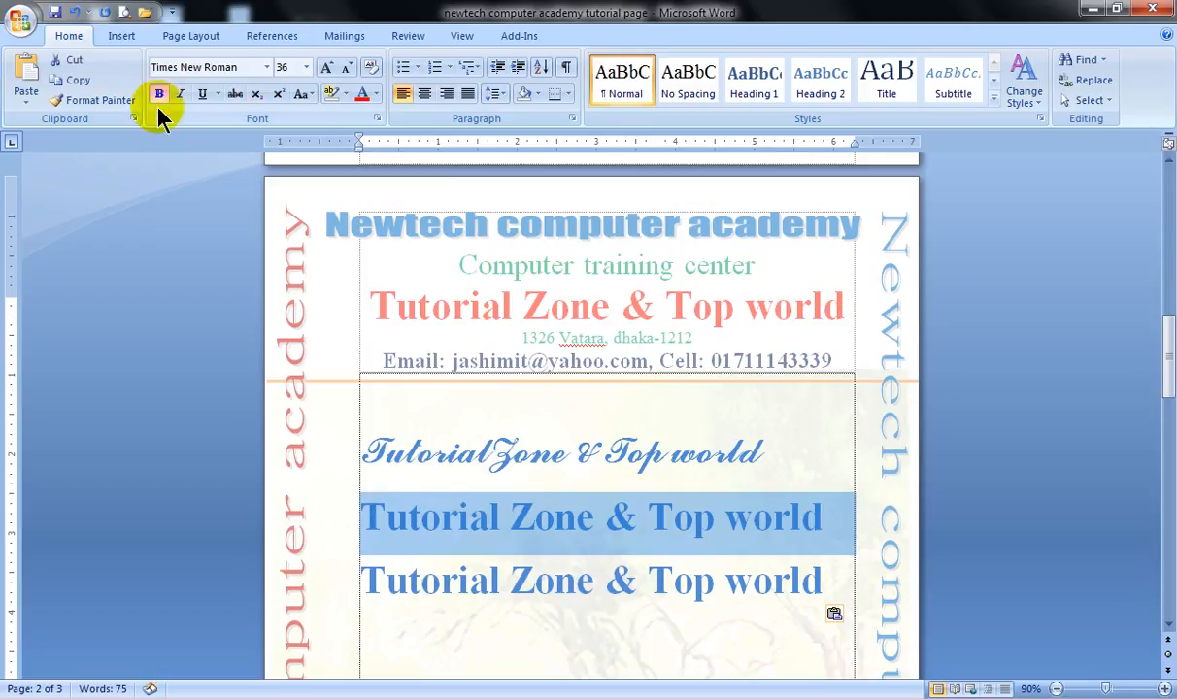
left_click(158, 94)
left_click(498, 517)
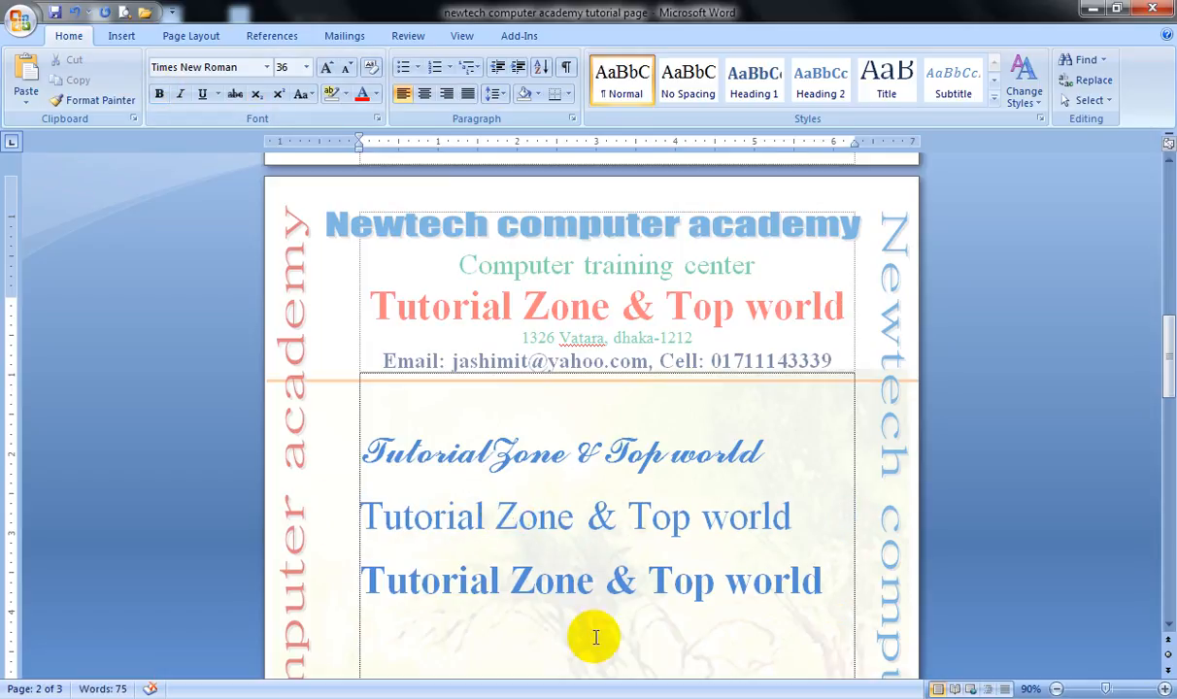
left_click(576, 580)
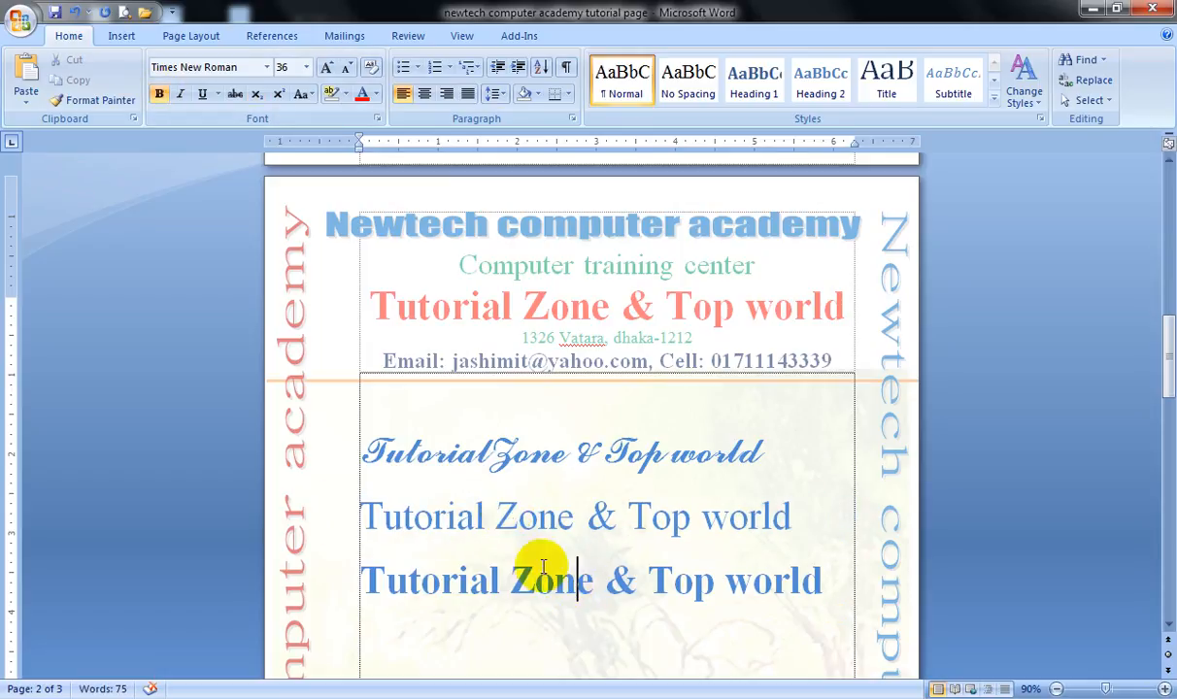
left_click(434, 516)
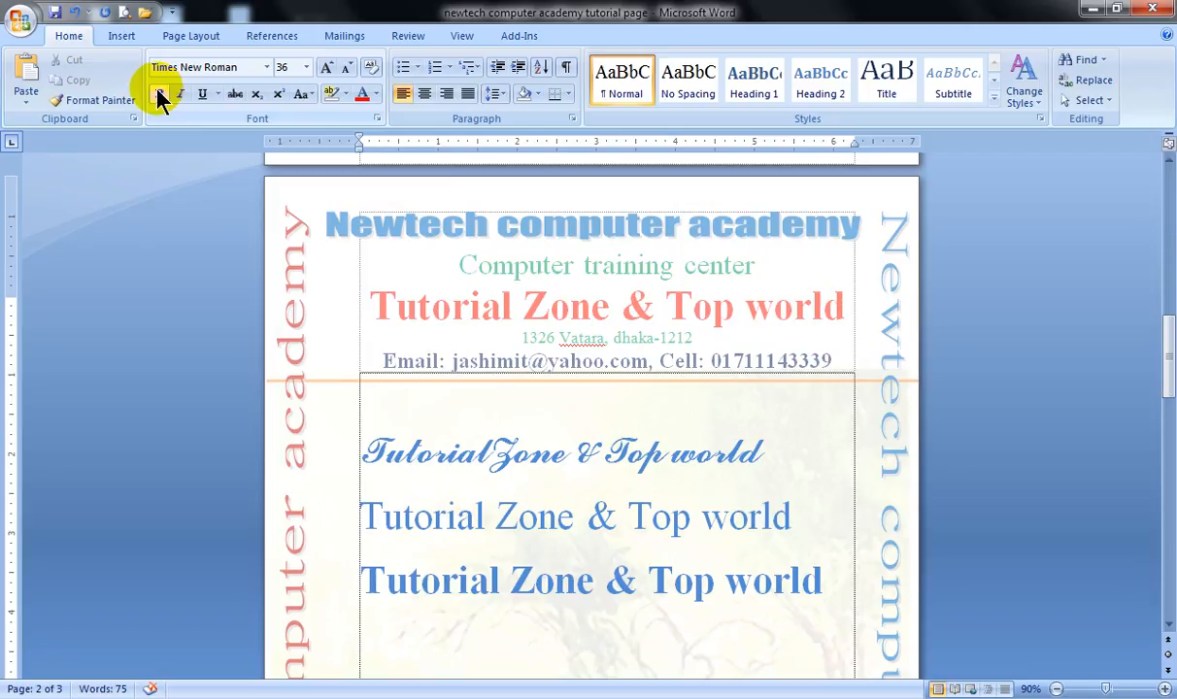
left_click(442, 581)
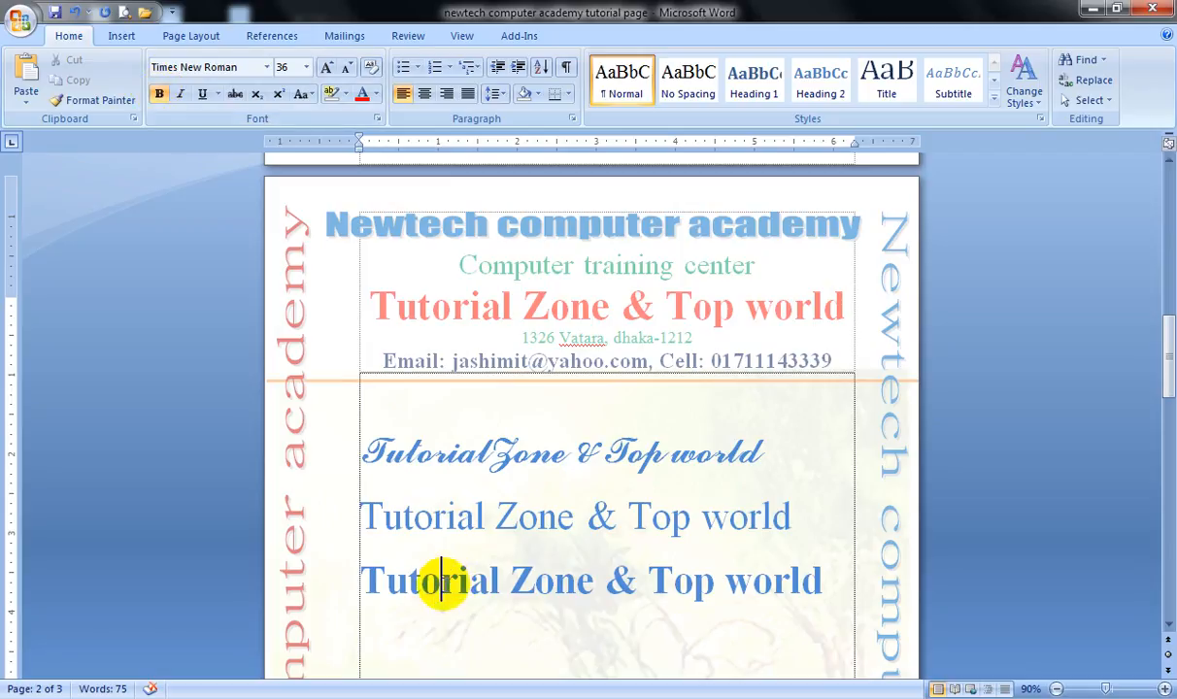
left_click(604, 582)
left_click(536, 582)
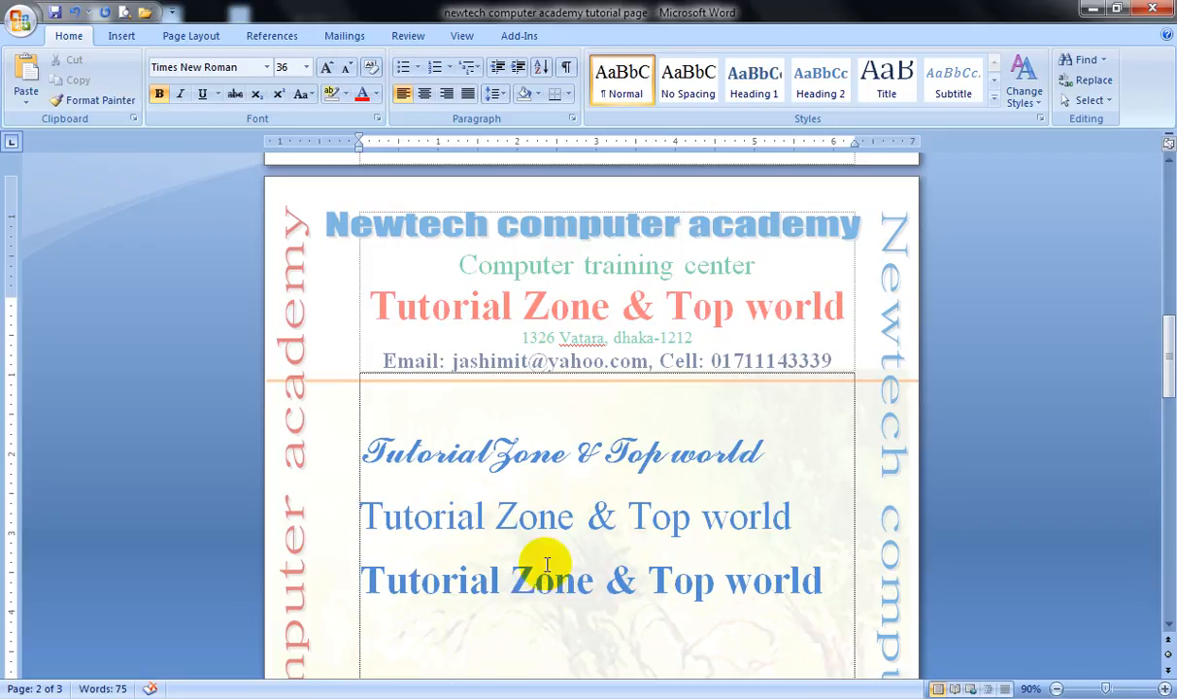
Step: Remove bold from the third "Tutorial Zone & Top world" line
left_click(334, 578)
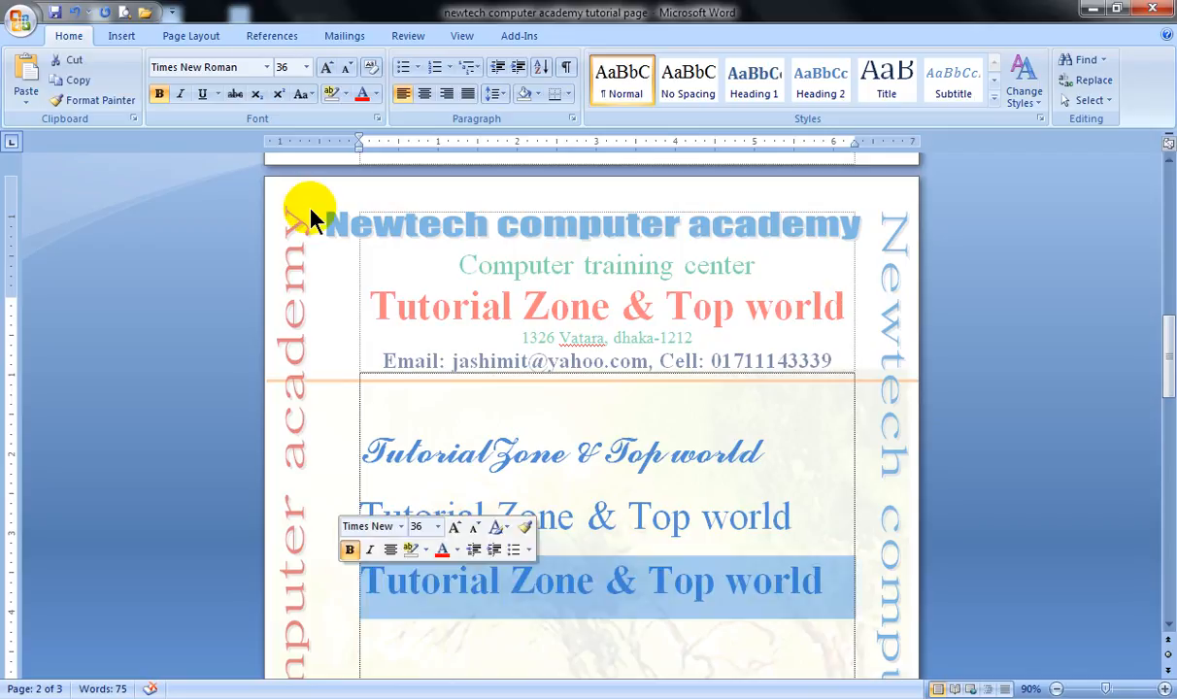
left_click(159, 94)
left_click(487, 548)
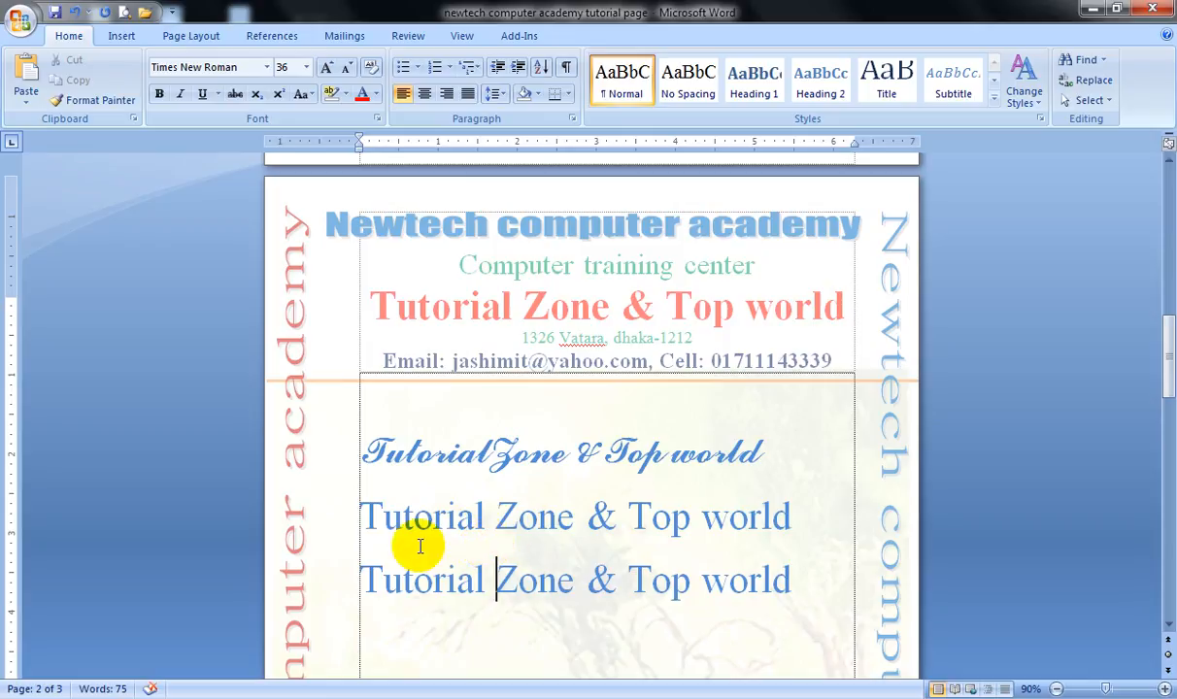
Step: Italicize the third "Tutorial Zone & Top world" line and compare it with the upright line above
left_click(334, 580)
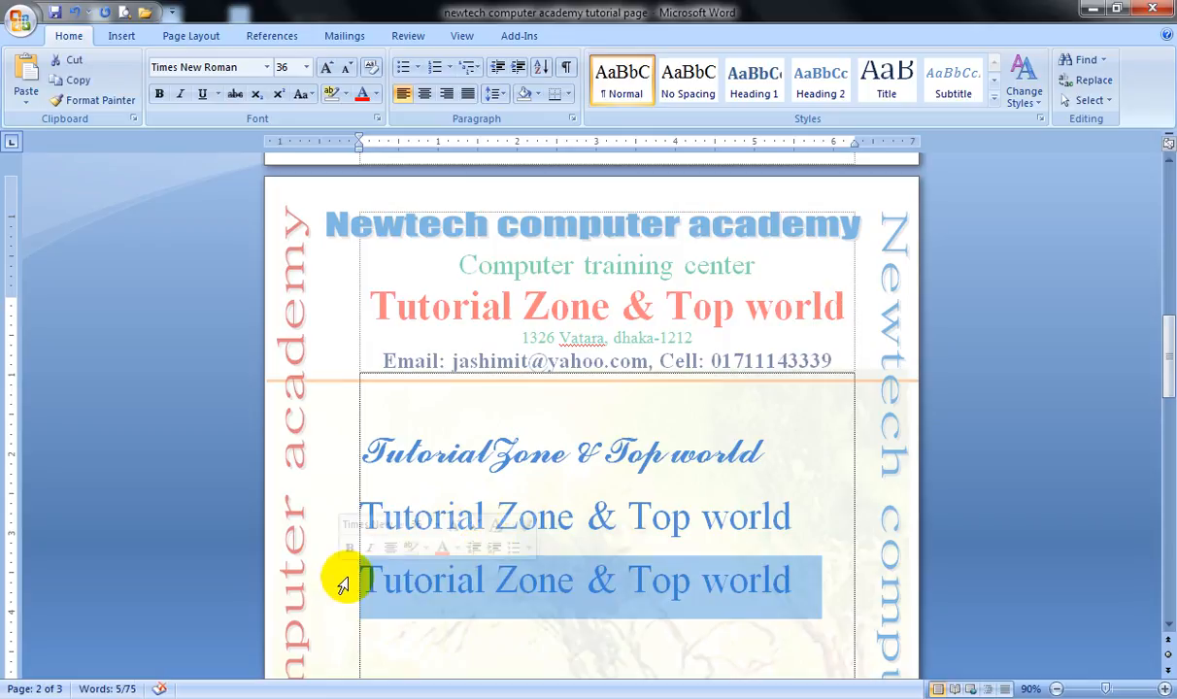
left_click(179, 94)
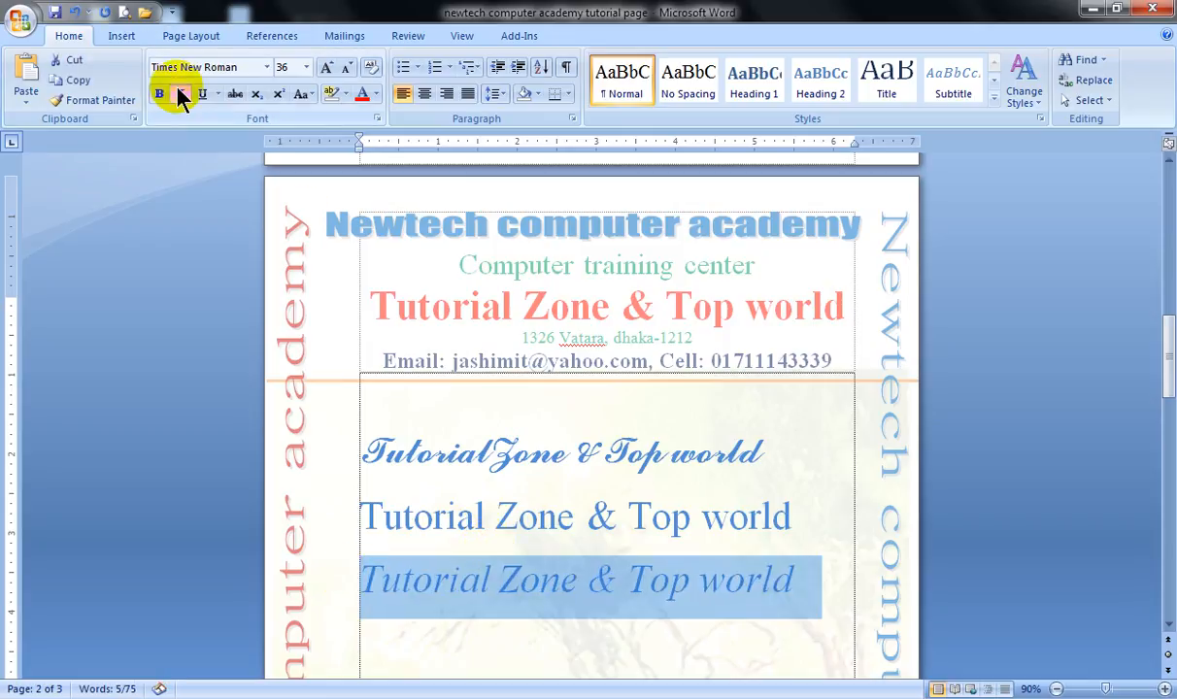
left_click(446, 636)
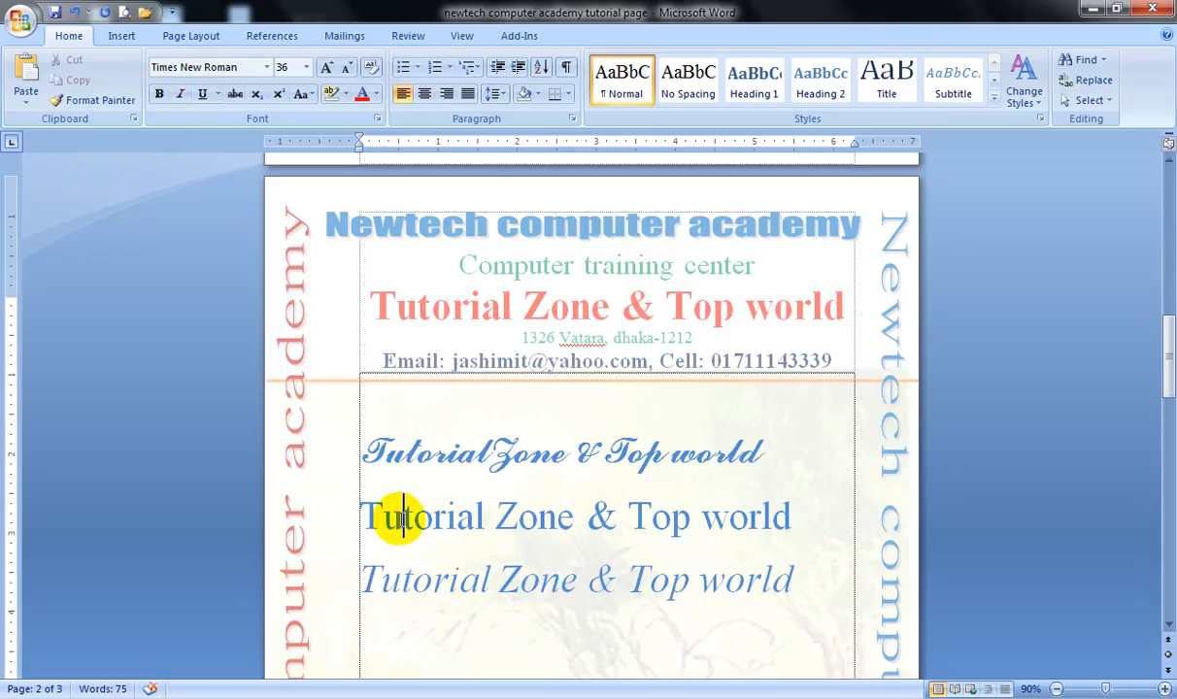
left_click(438, 580)
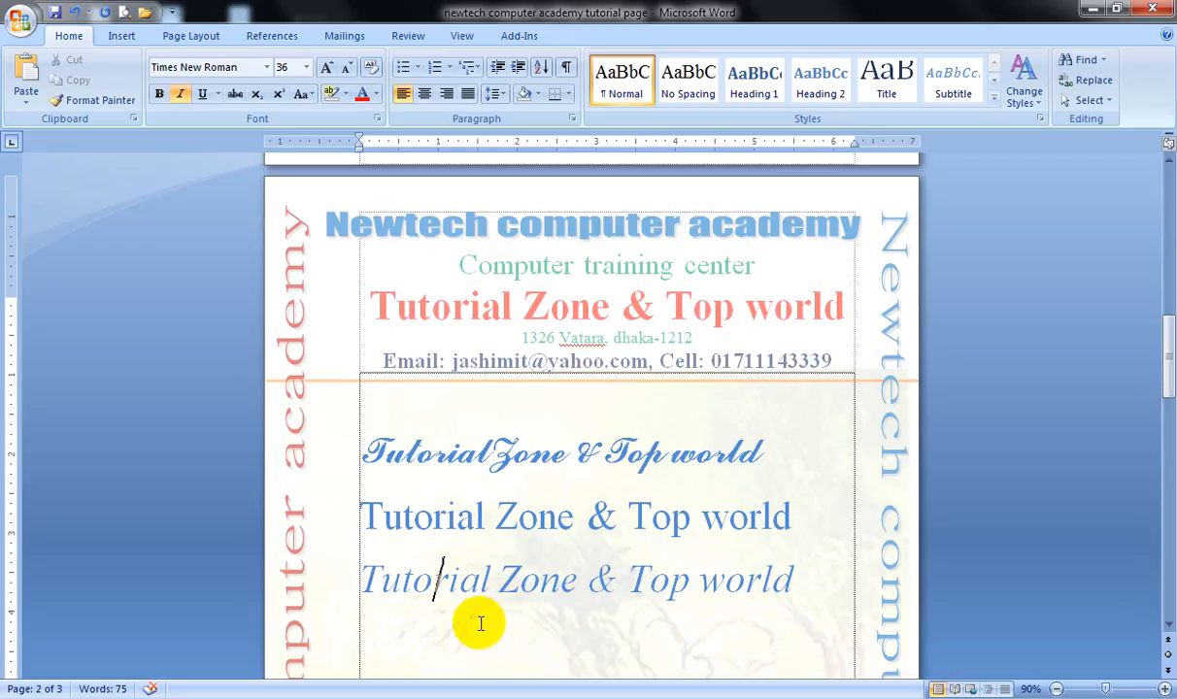
Step: Remove italic from the third "Tutorial Zone & Top world" line
left_click(331, 585)
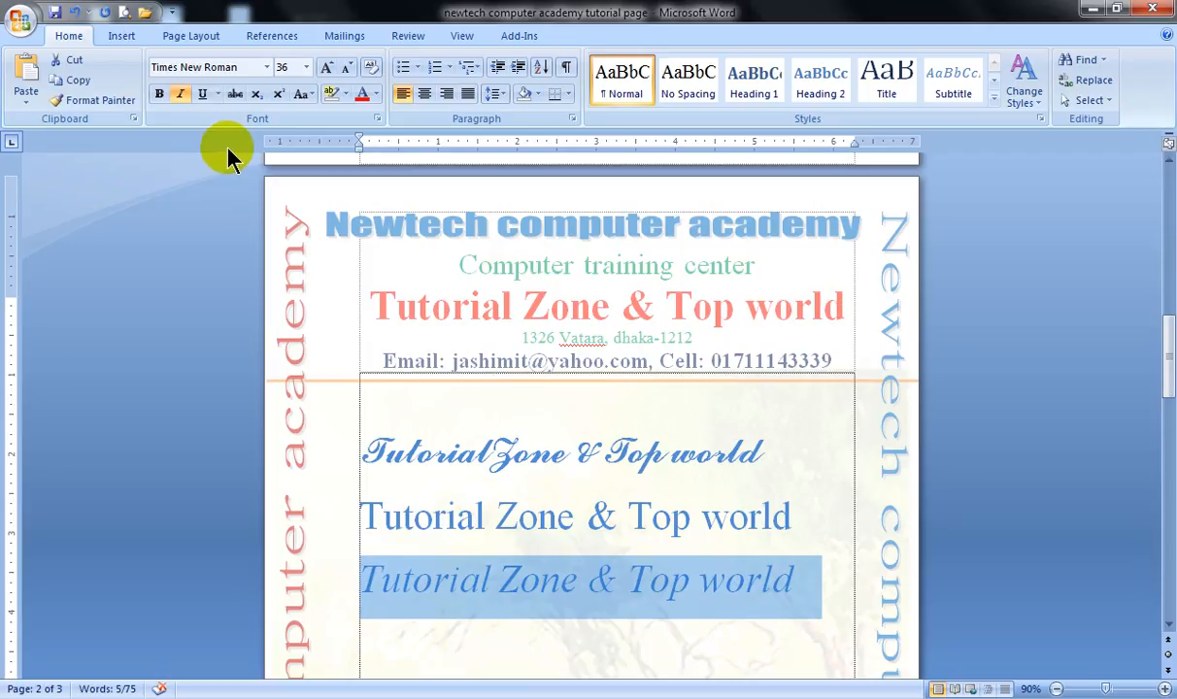
left_click(179, 95)
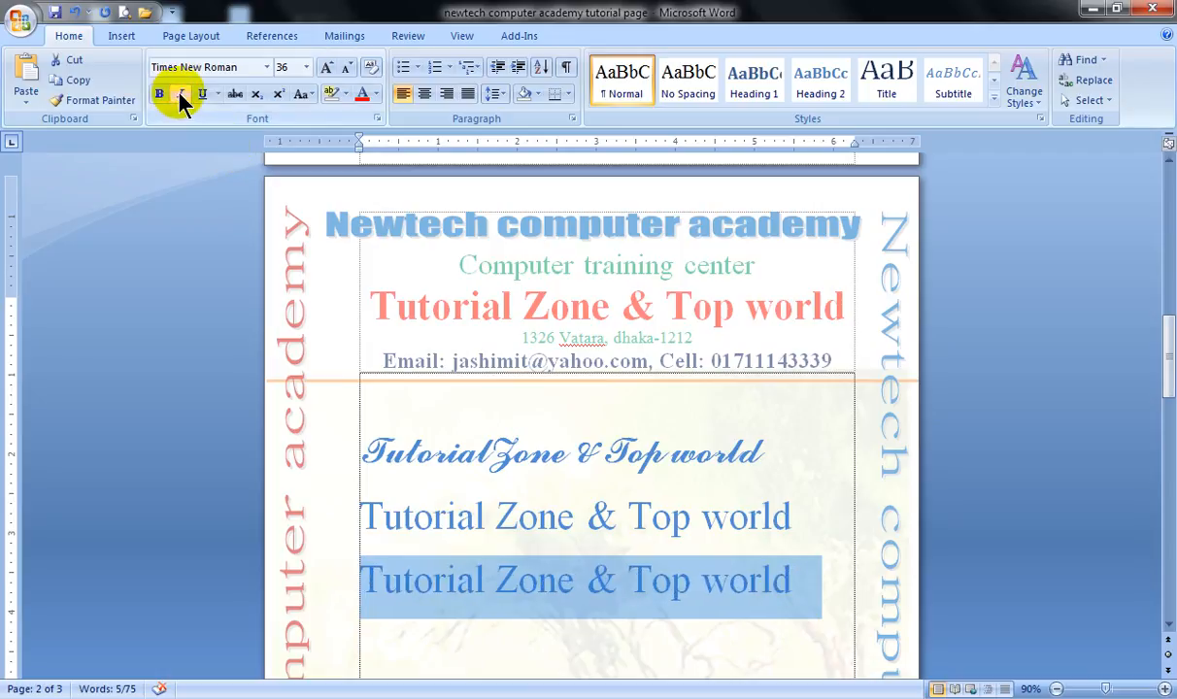
left_click(372, 513)
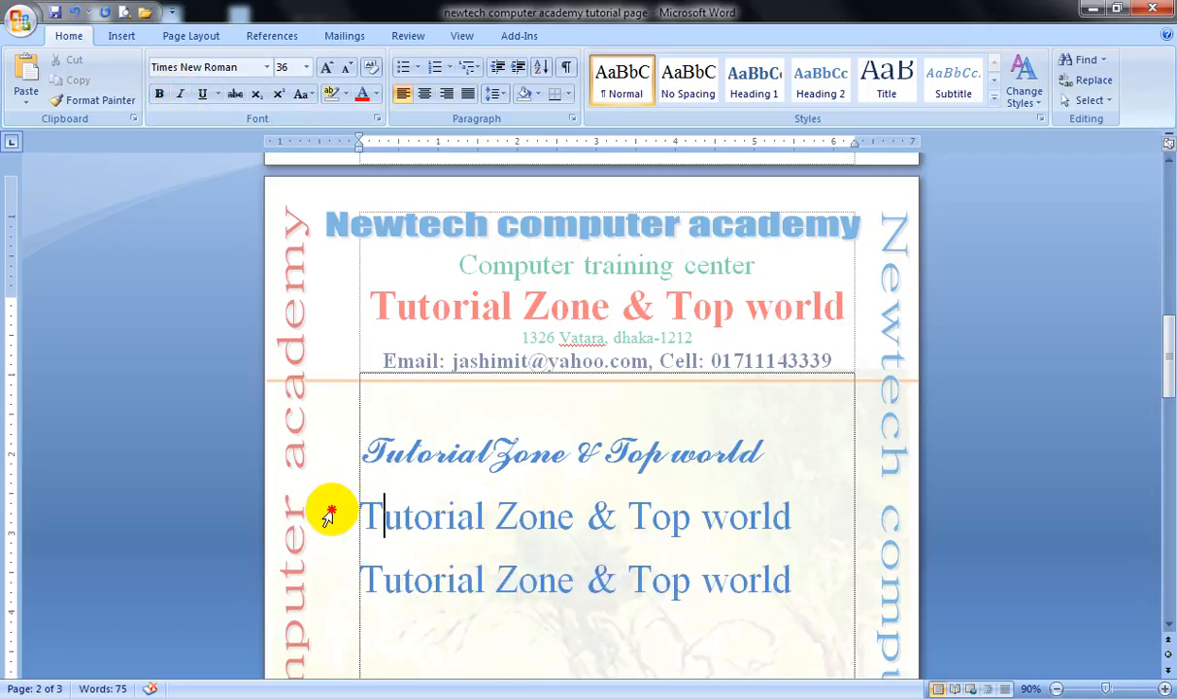
Step: Apply a single underline to the second "Tutorial Zone & Top world" line and compare it with the plain line below
left_click(329, 515)
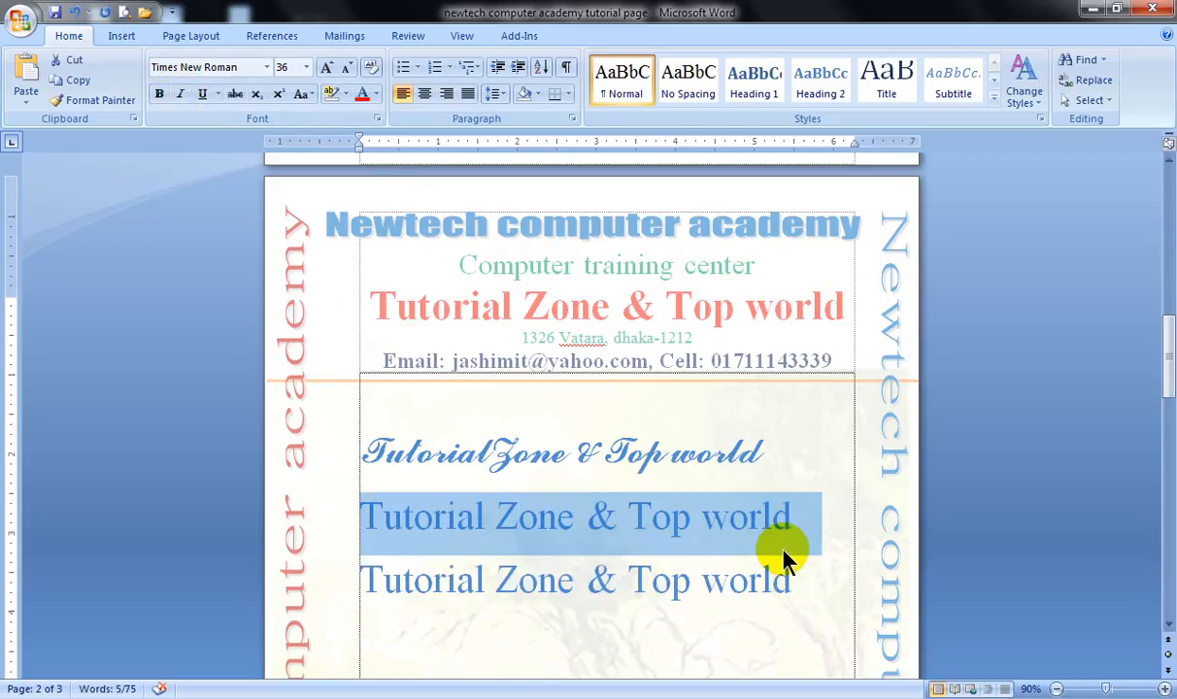
left_click(202, 94)
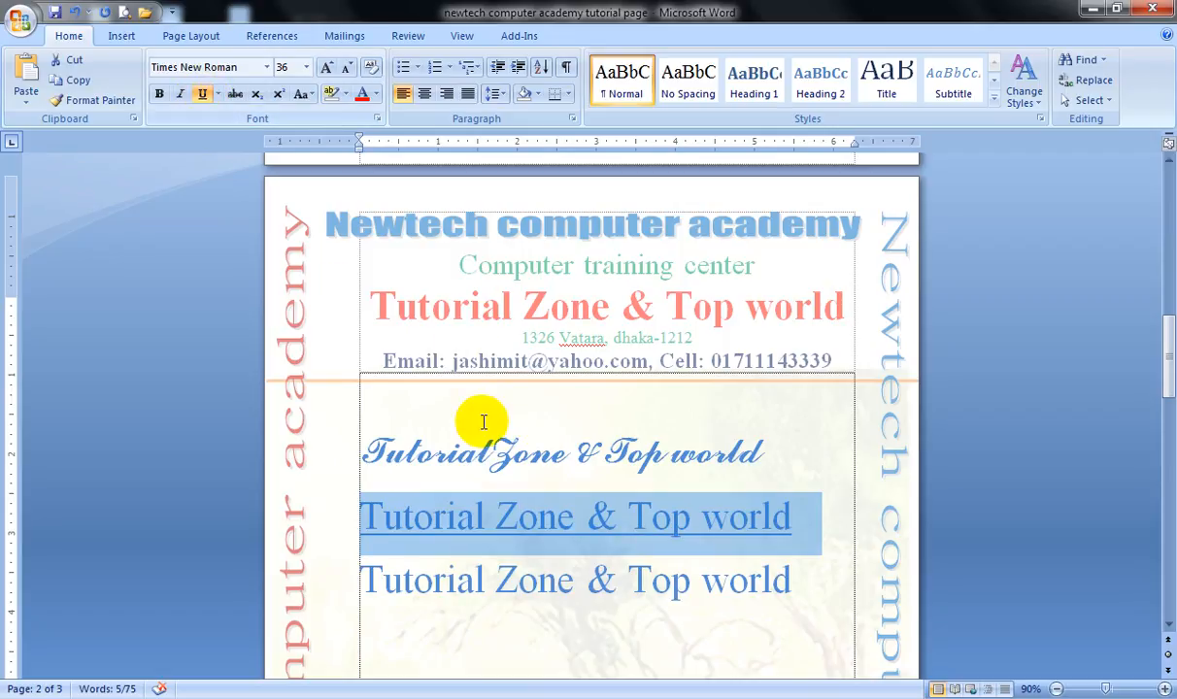
left_click(539, 580)
left_click(520, 517)
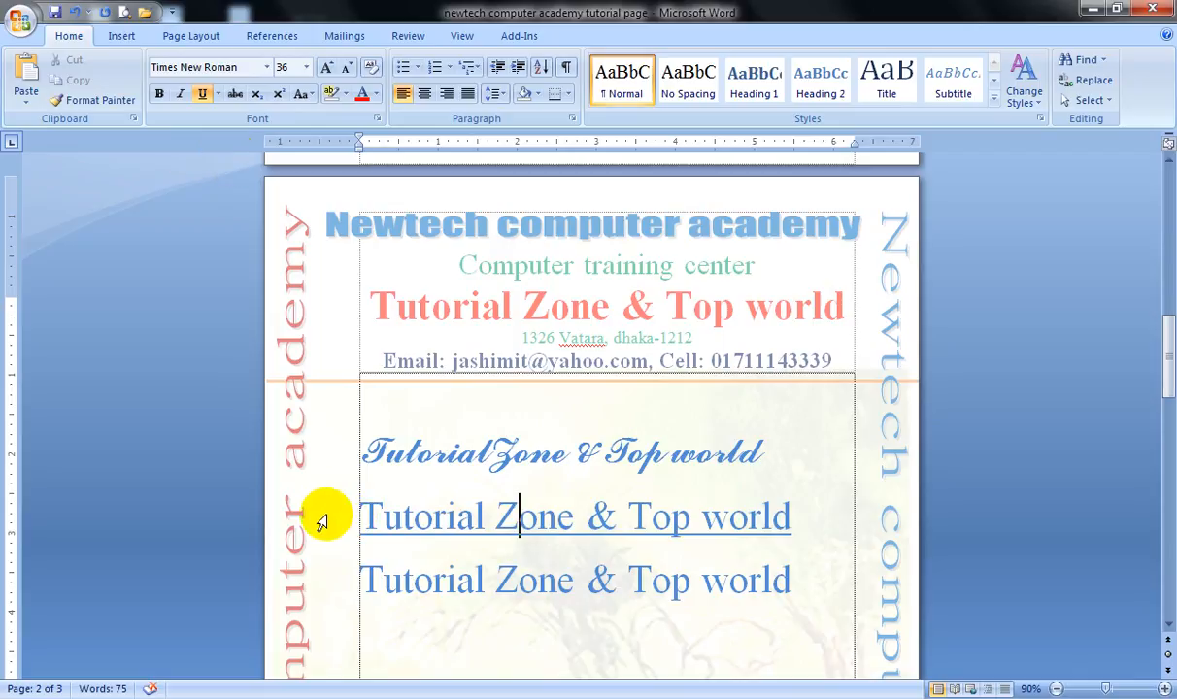
Step: Apply a dashed underline to the third "Tutorial Zone & Top world" line
left_click(335, 589)
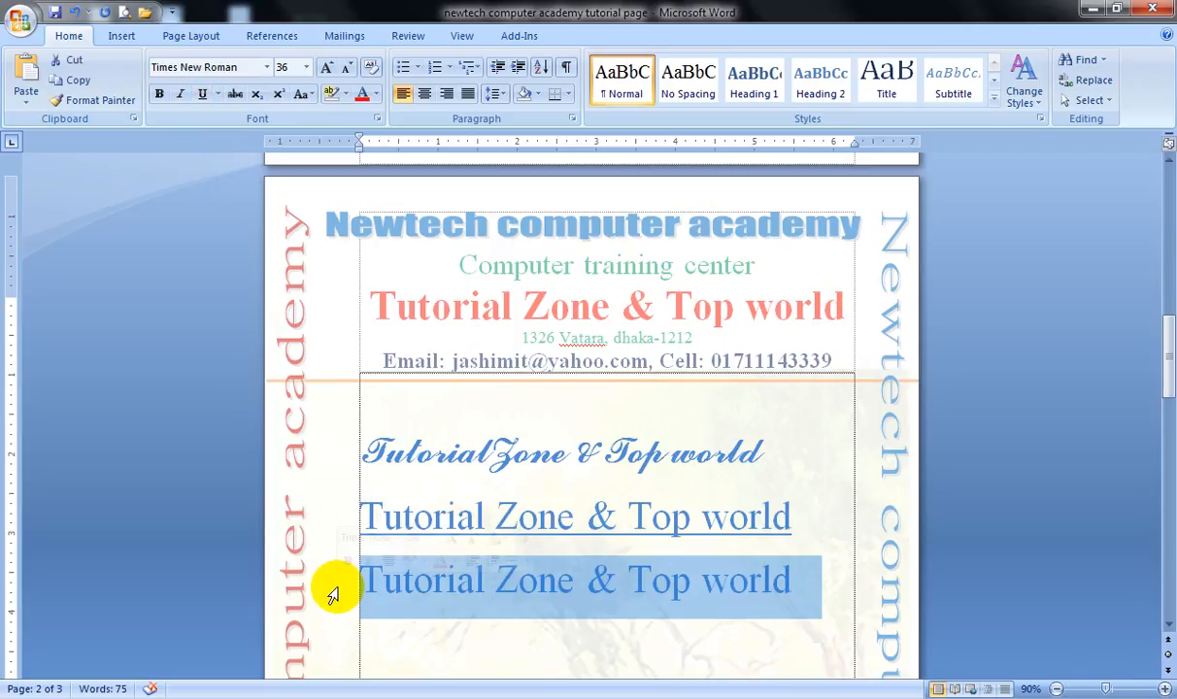
left_click(218, 96)
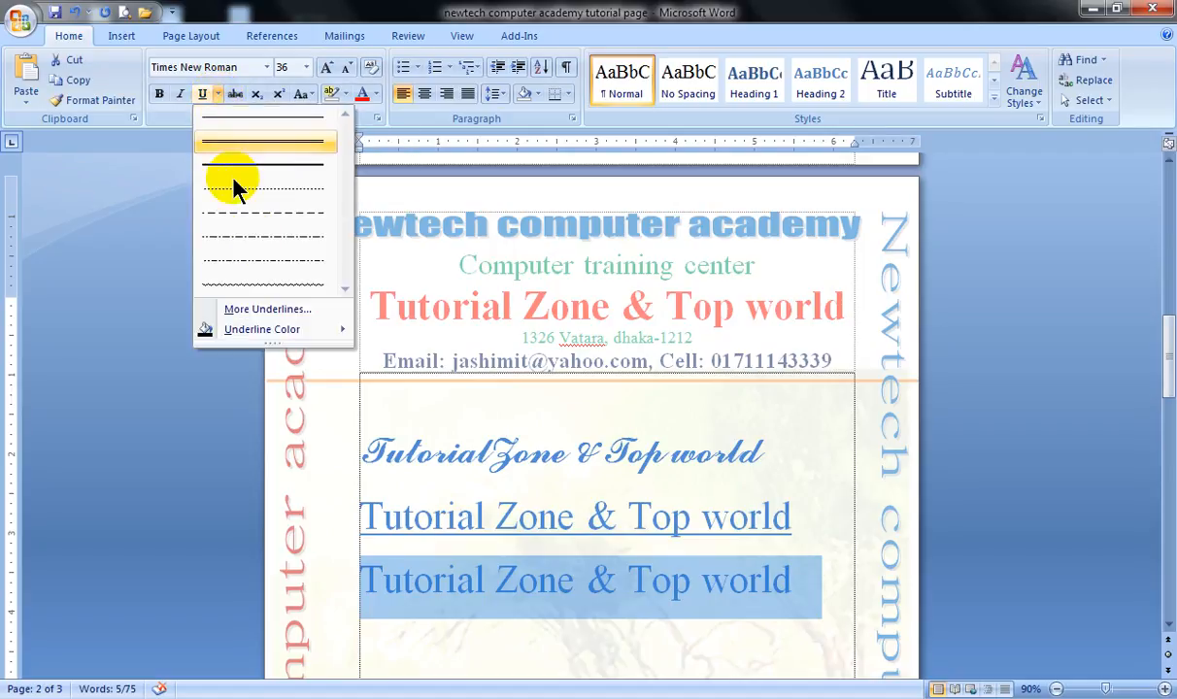
left_click(270, 221)
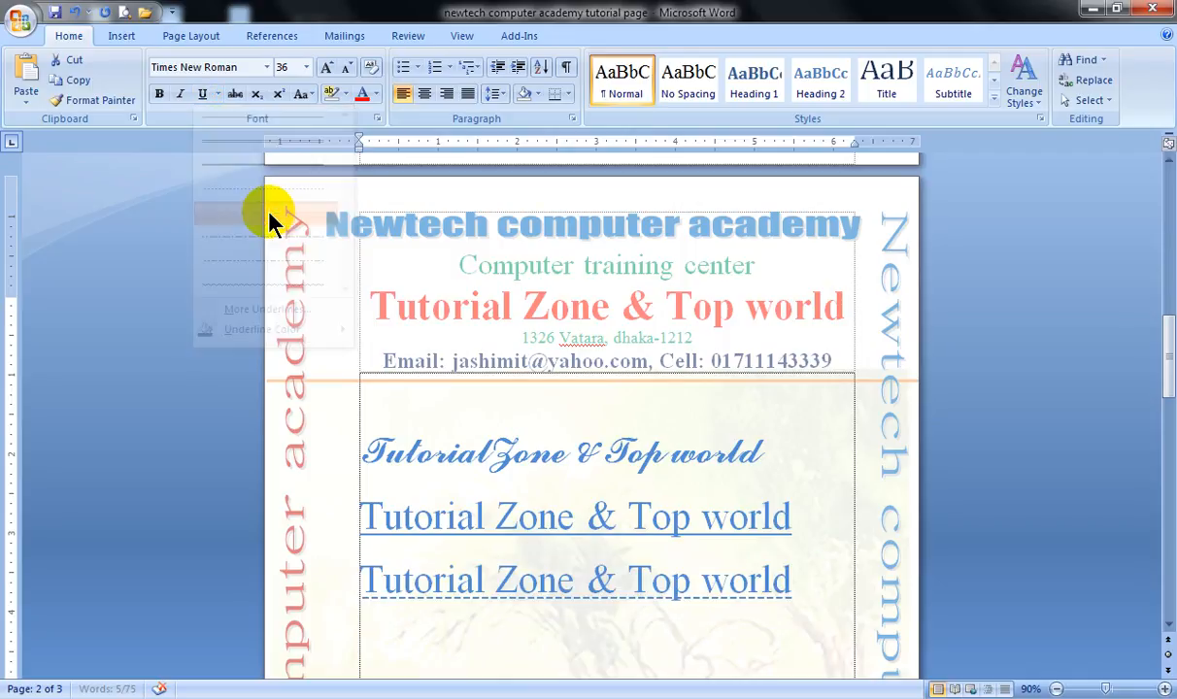
left_click(641, 614)
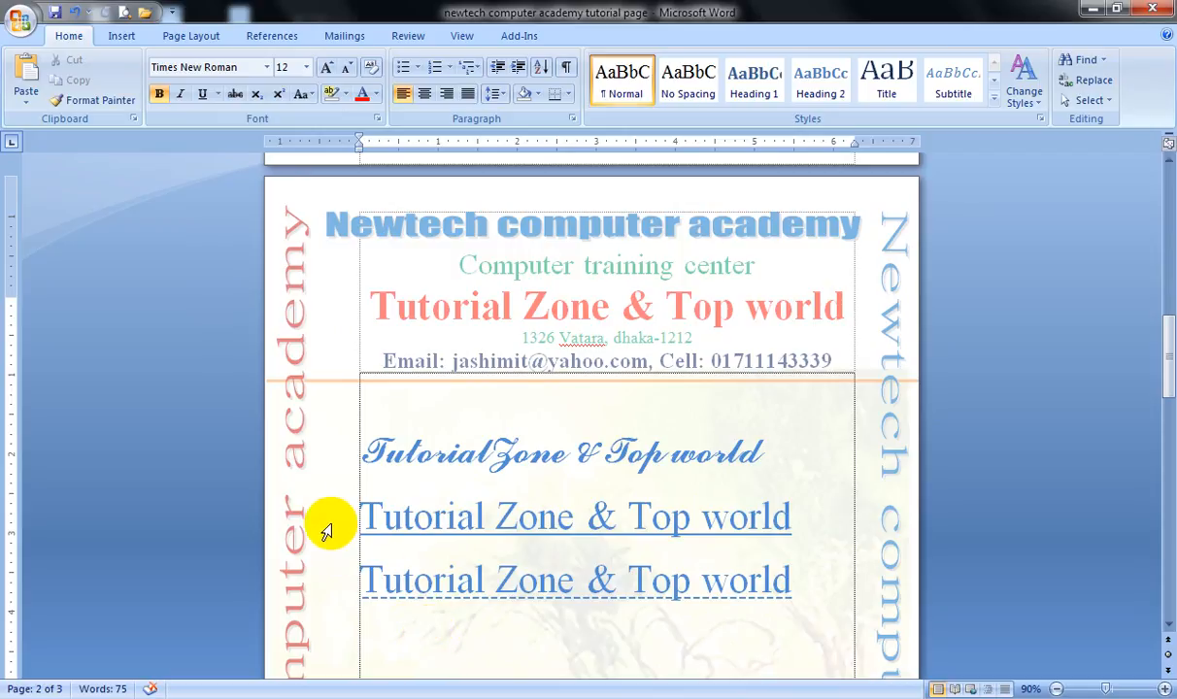
Step: Remove the underlines from the second and third "Tutorial Zone & Top world" lines together
left_click_drag(328, 527, 334, 570)
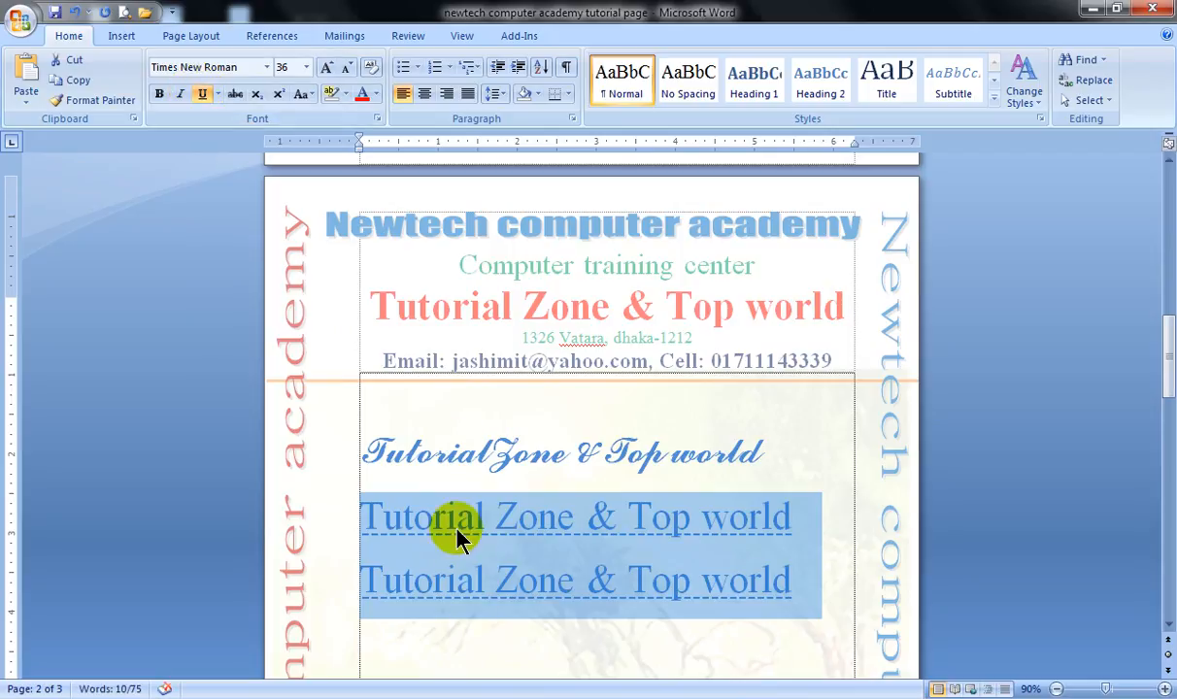
left_click(202, 93)
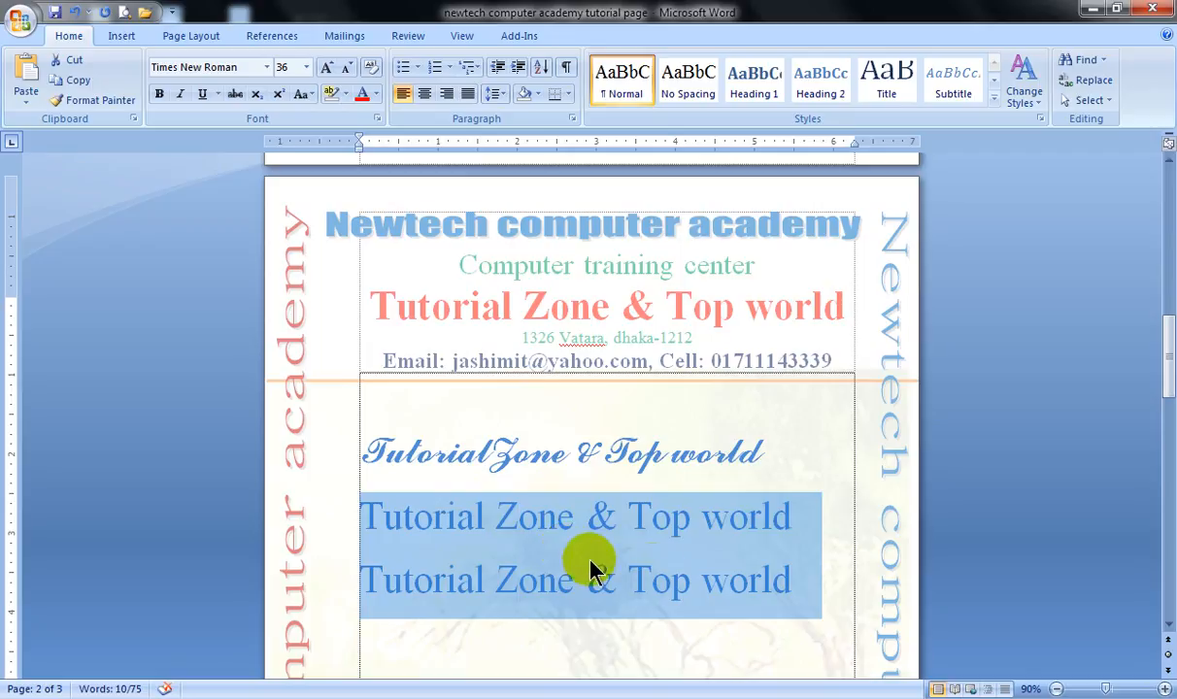
left_click(573, 516)
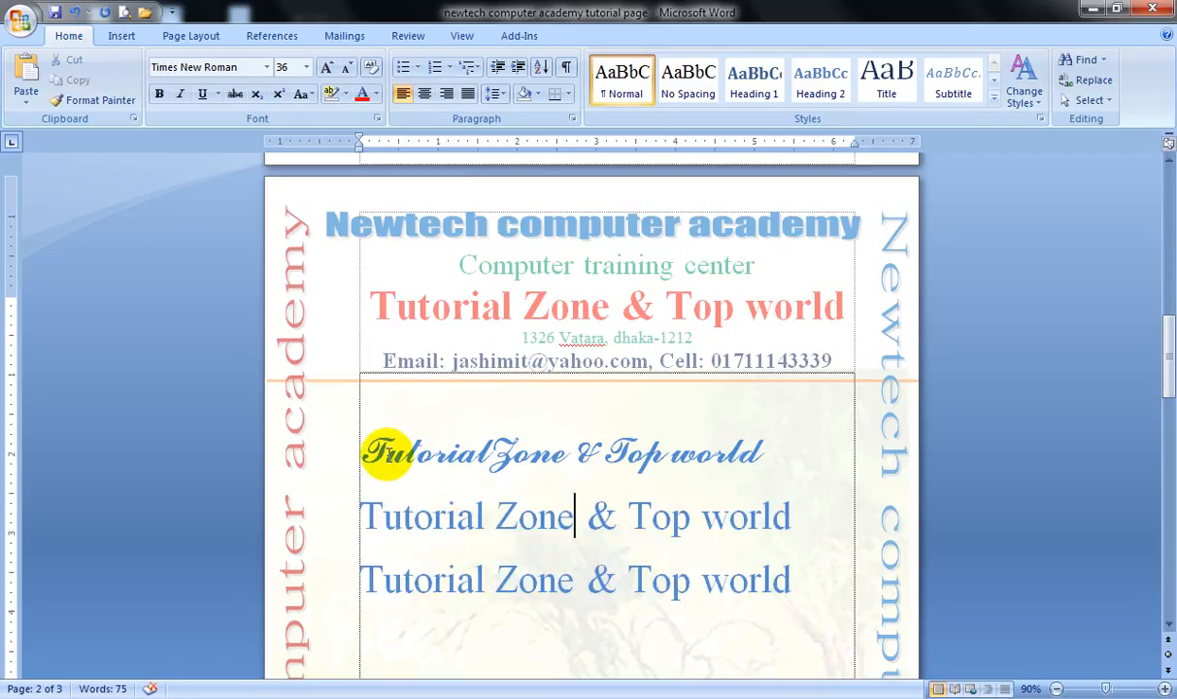
Step: Apply strikethrough to the second "Tutorial Zone & Top world" line and remove it again
left_click(326, 524)
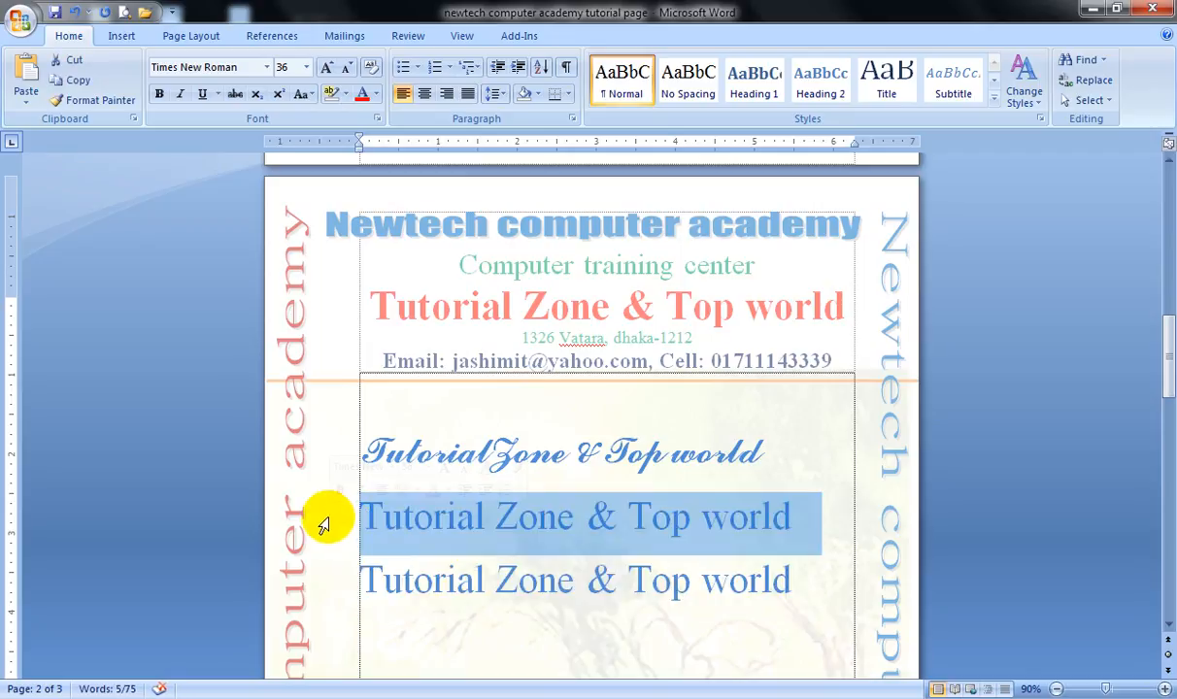
left_click(235, 94)
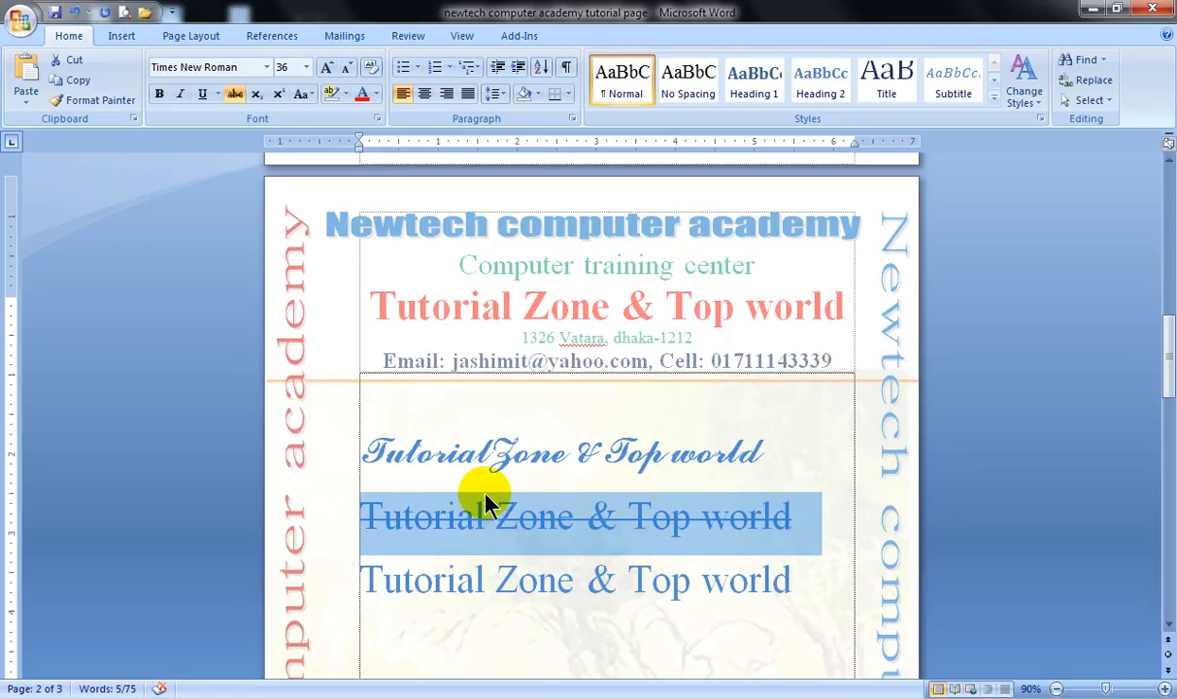
left_click(234, 93)
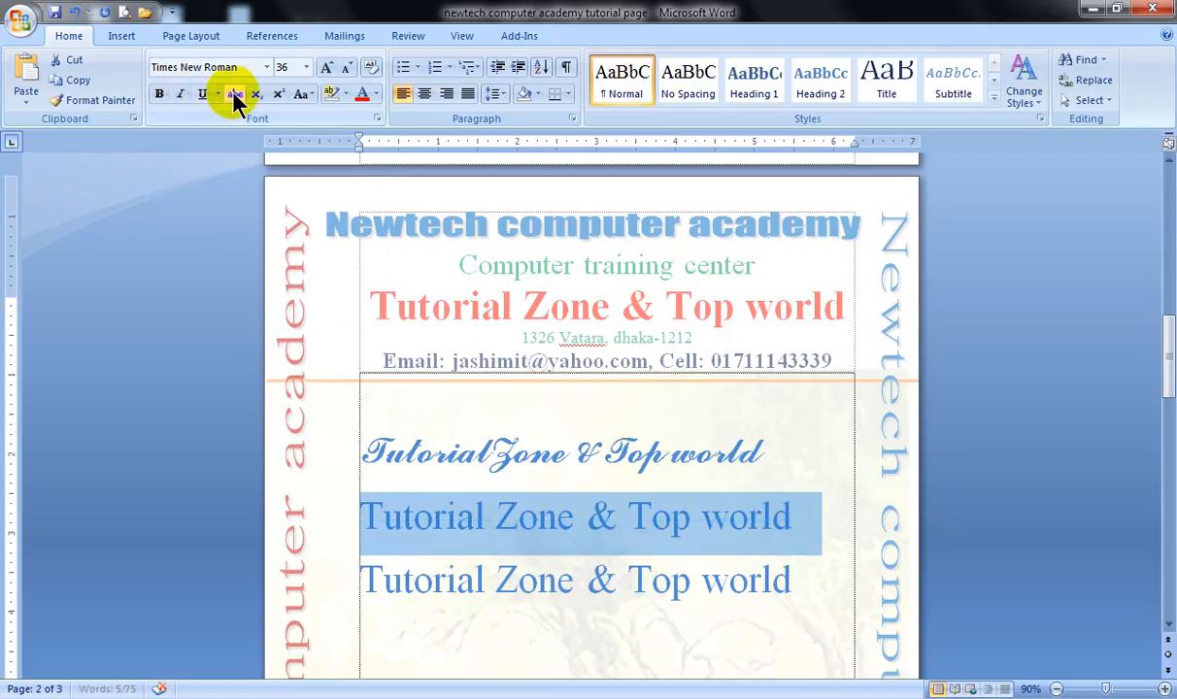
Step: Add the text "a2b3h2 900" below the third sample line and make the 2 after the a superscript
scroll(560, 316, "down", 2)
left_click(418, 536)
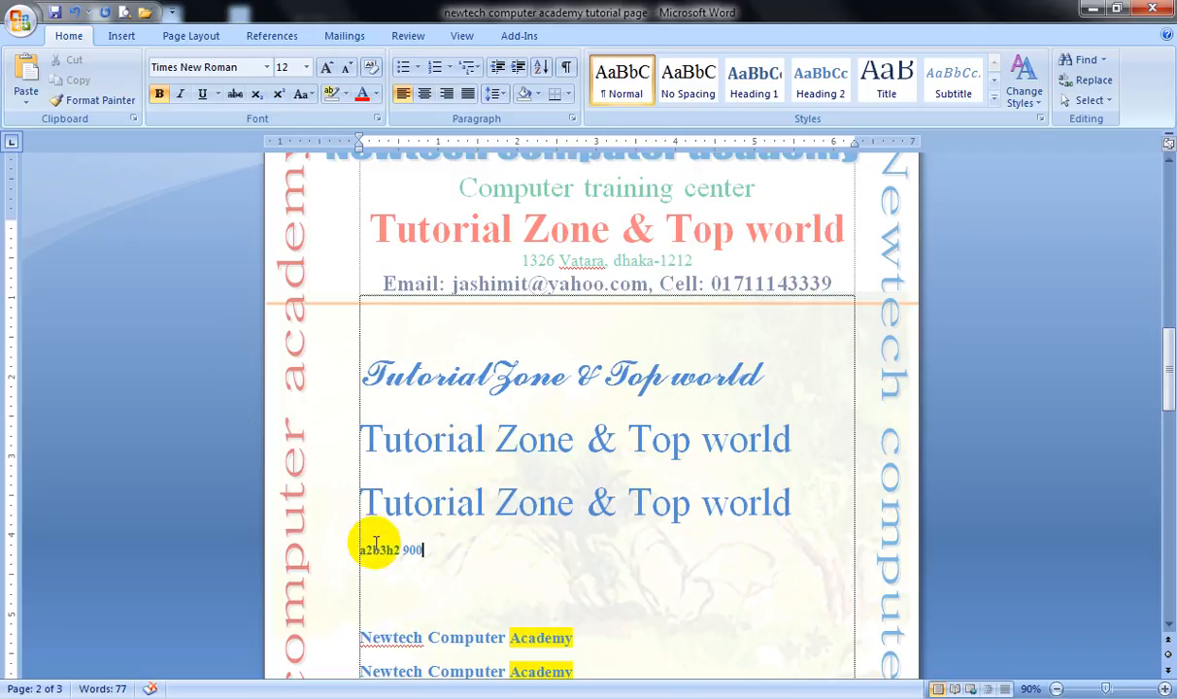
left_click_drag(368, 554, 370, 555)
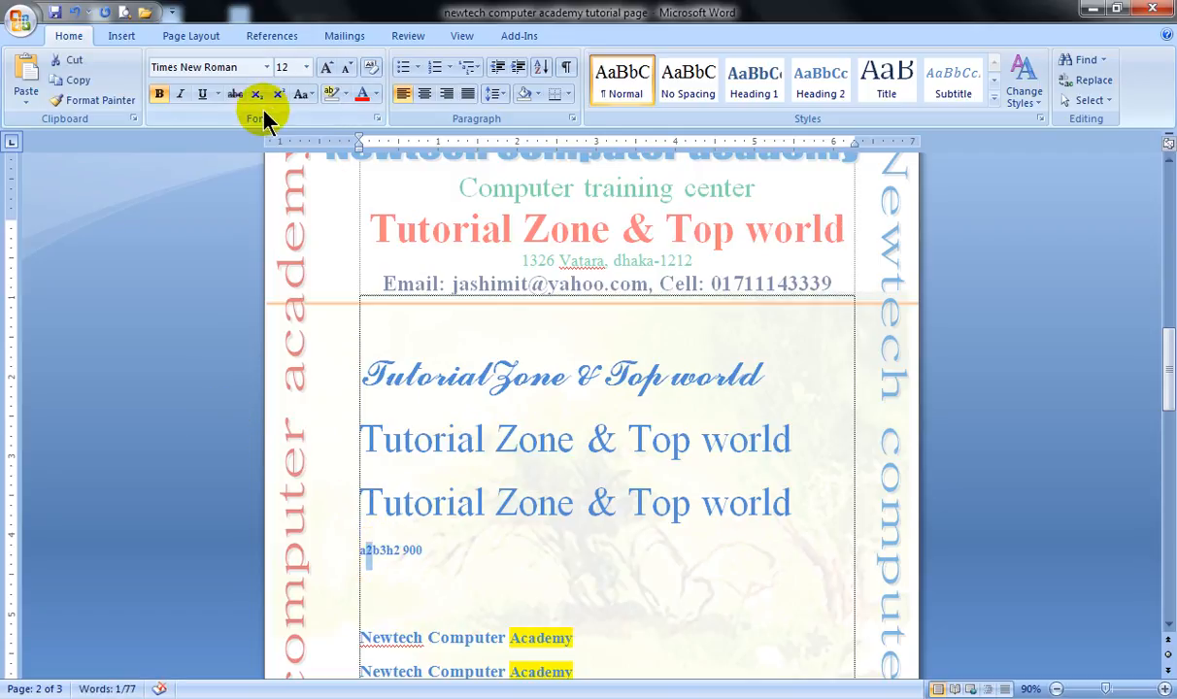
left_click(278, 95)
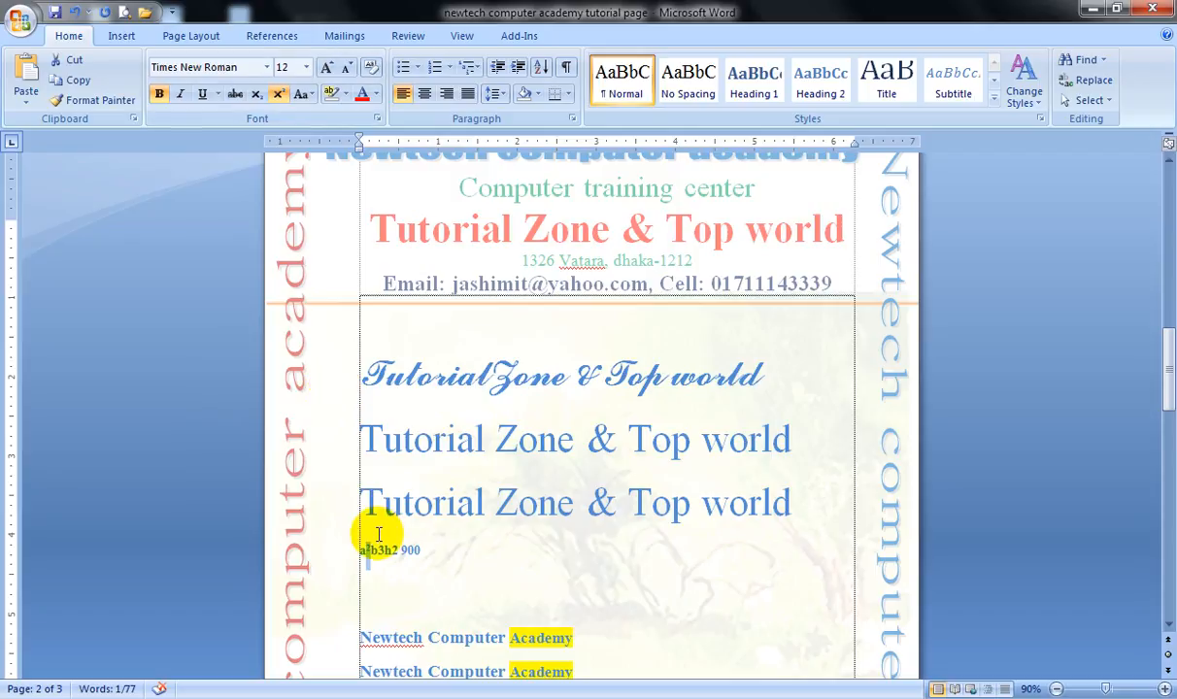
Step: Enlarge the third "Tutorial Zone & Top world" line to 80 pt together with the "a2b3h2 900" line below it
left_click_drag(429, 554, 340, 505)
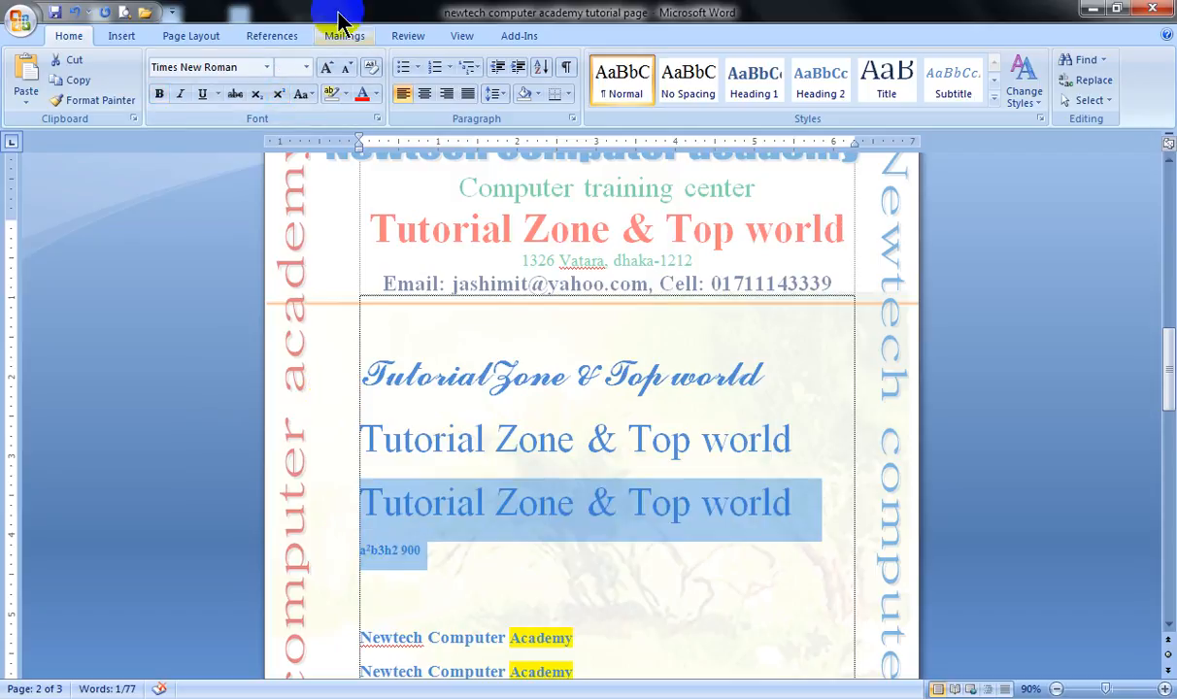
left_click(325, 70)
left_click(325, 70)
scroll(363, 171, "down", 3)
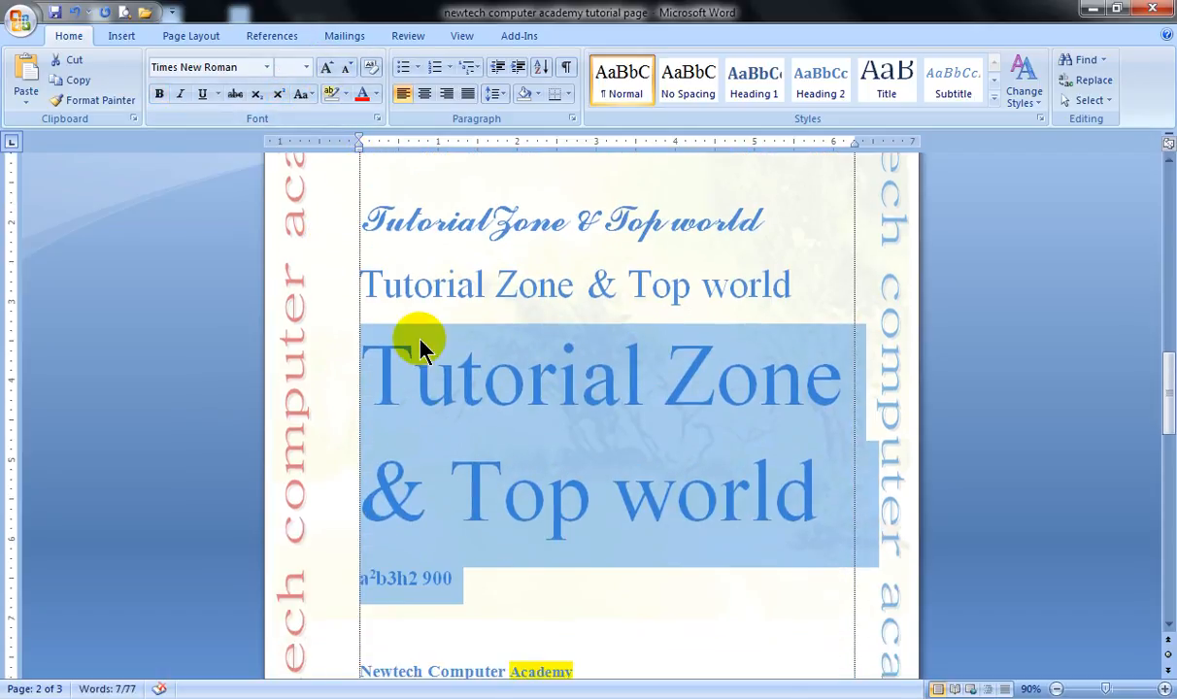
left_click(420, 420)
Step: Increase the font size of the "a2b3h2 900" line alone to 36 pt
left_click_drag(460, 570, 354, 573)
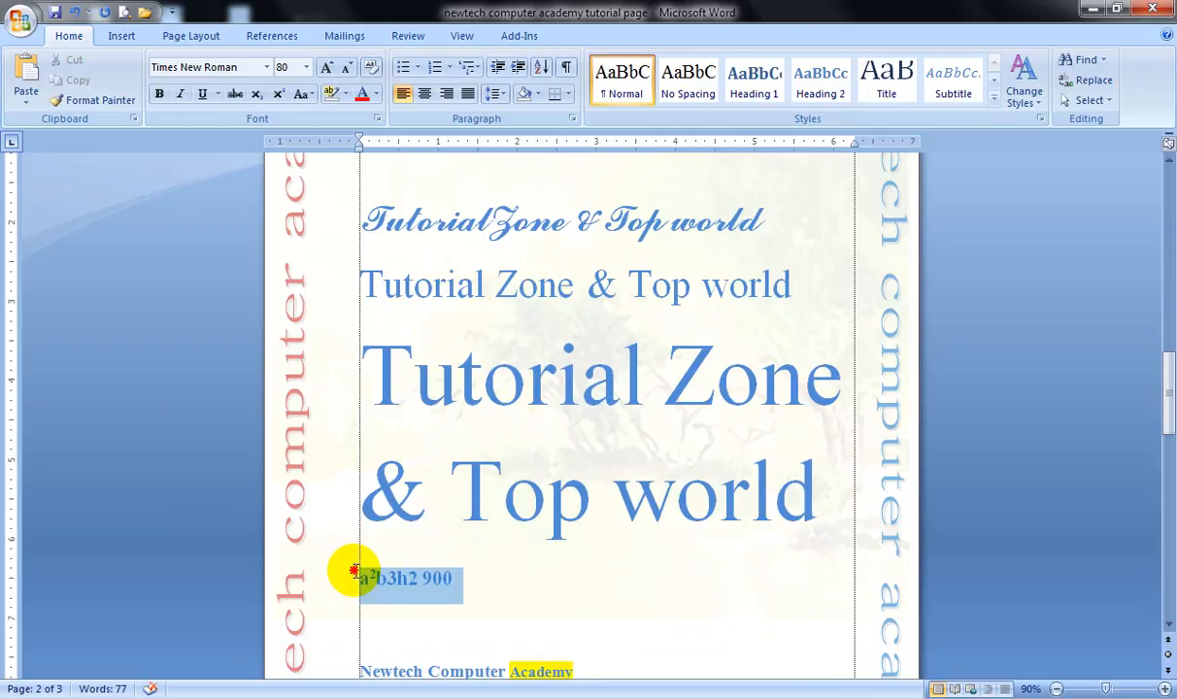
left_click(325, 68)
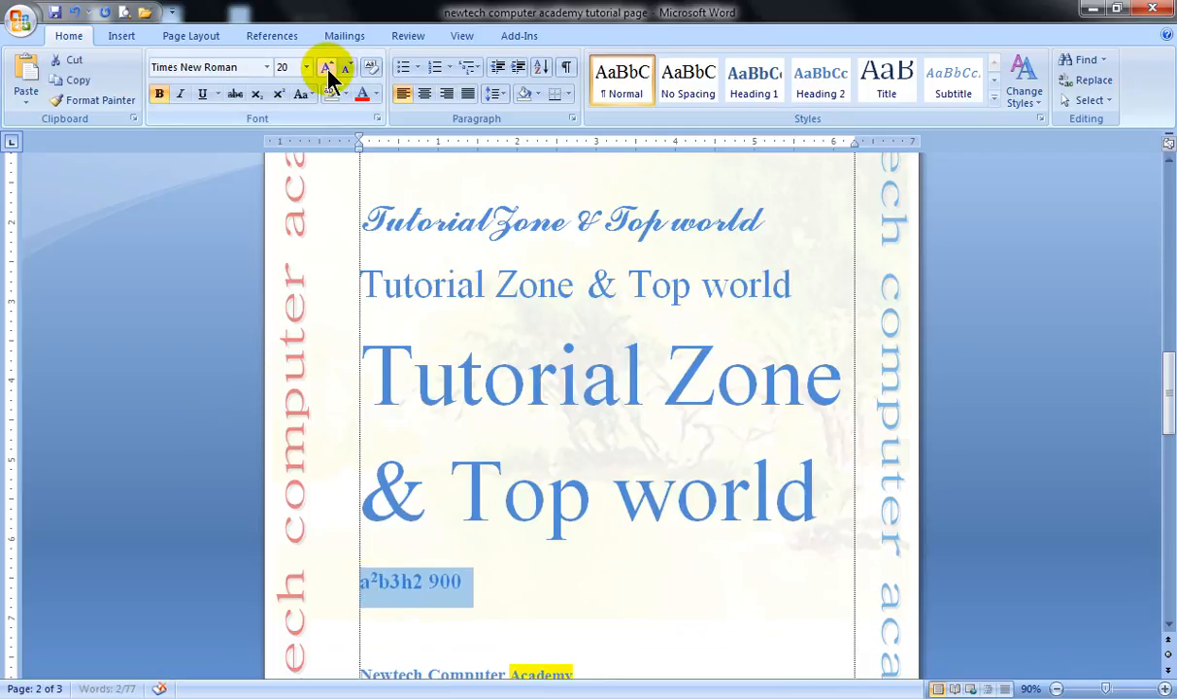
left_click(327, 70)
left_click(328, 70)
left_click(327, 70)
left_click(327, 70)
left_click(328, 70)
left_click(457, 591)
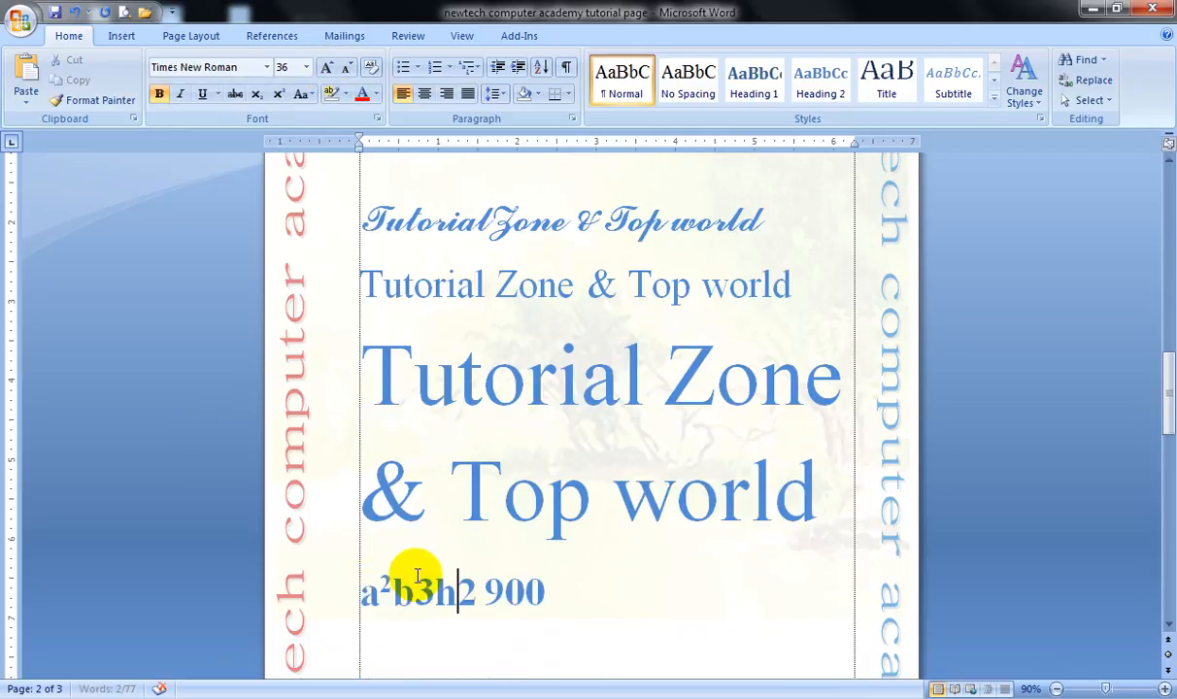
Step: Make the 3 after the b superscript and the 2 after the h subscript in the "a2b3h2 900" line
left_click_drag(415, 583, 433, 585)
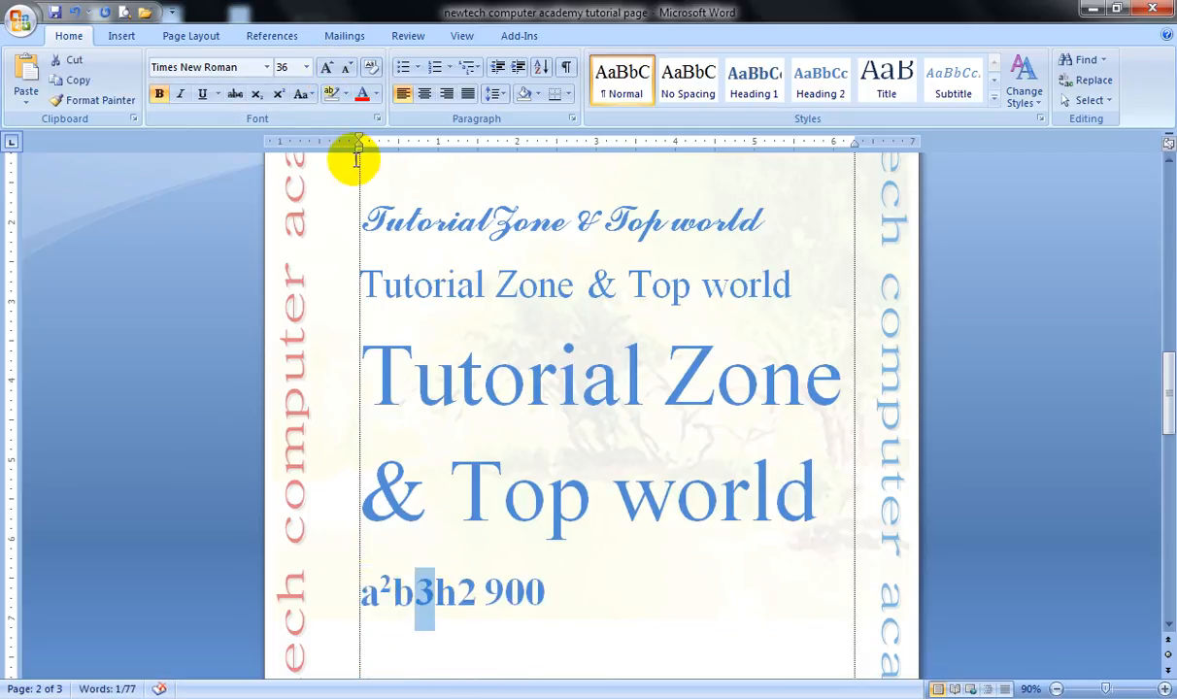
left_click(277, 94)
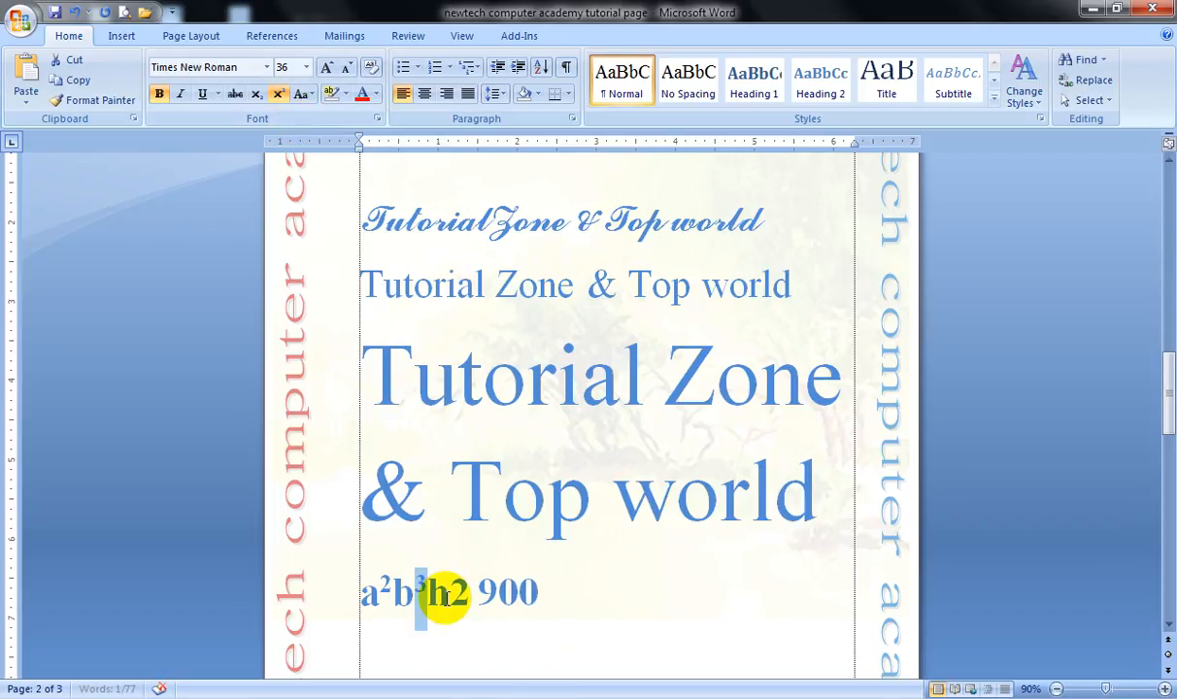
left_click_drag(449, 587, 458, 591)
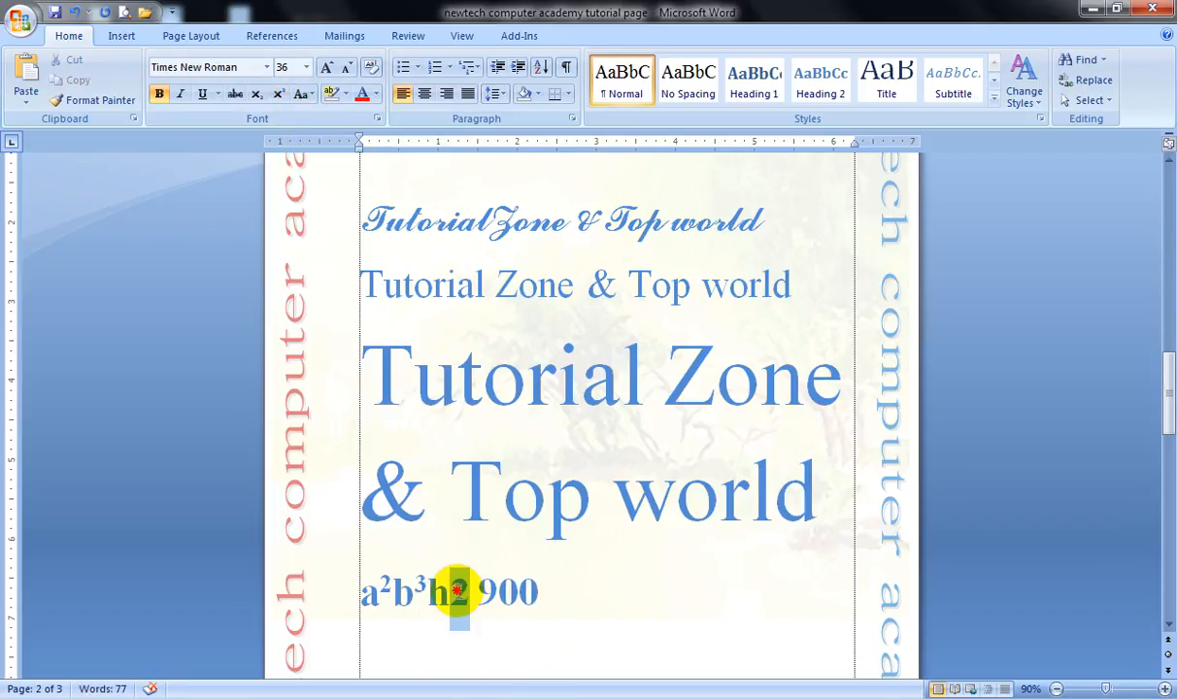
left_click(256, 94)
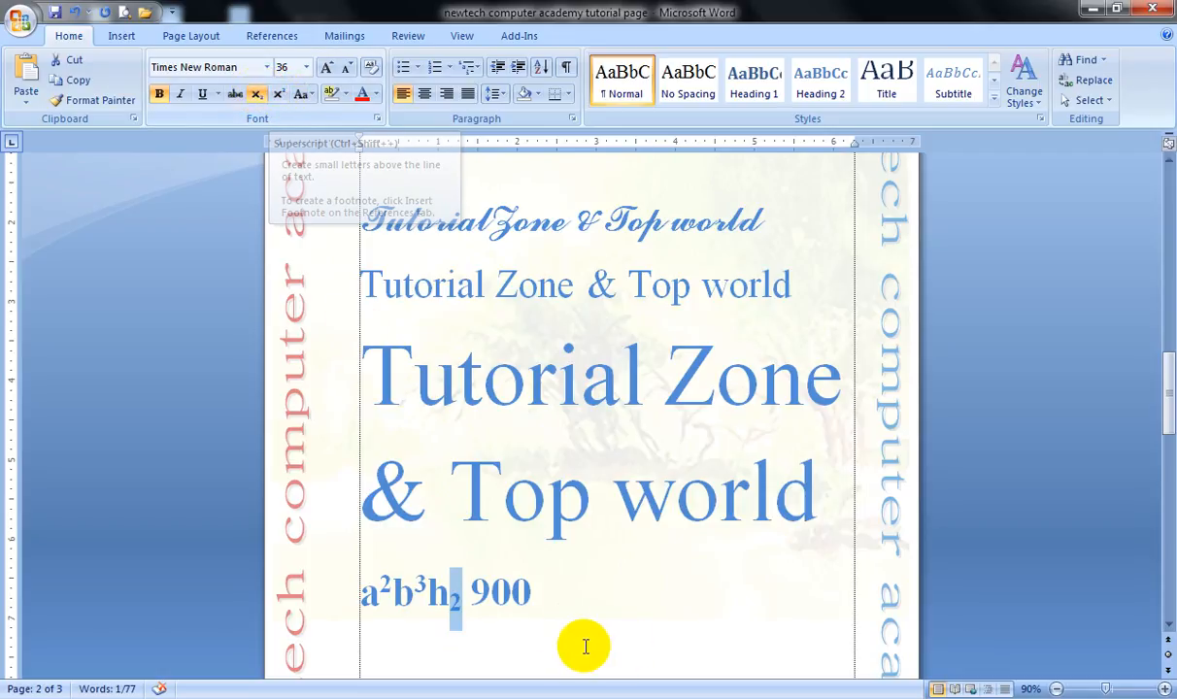
Step: Make the final 0 of "900" superscript so it reads as 90 degrees
left_click_drag(536, 592, 514, 592)
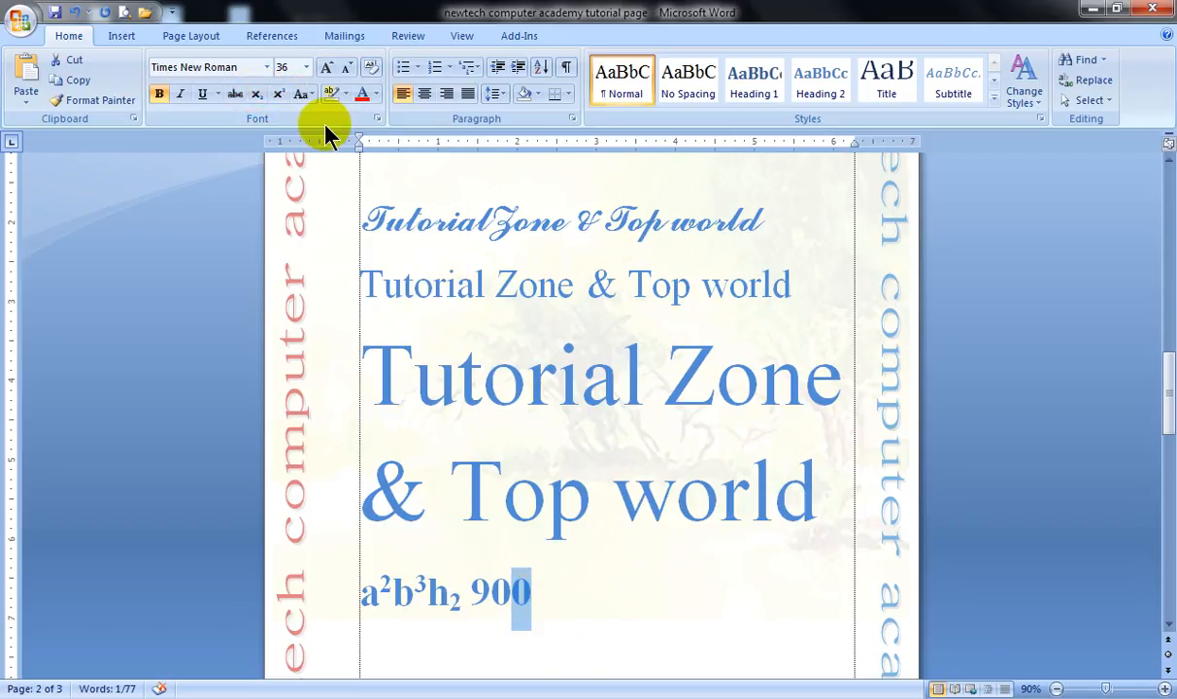
left_click(278, 94)
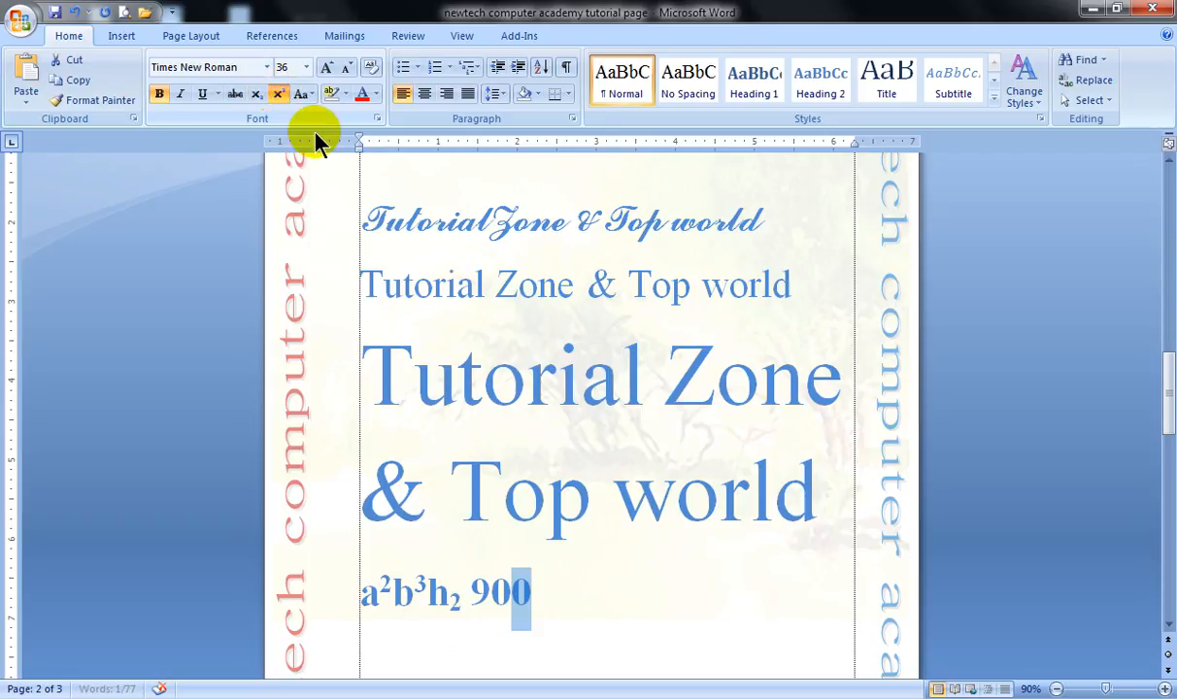
left_click(491, 592)
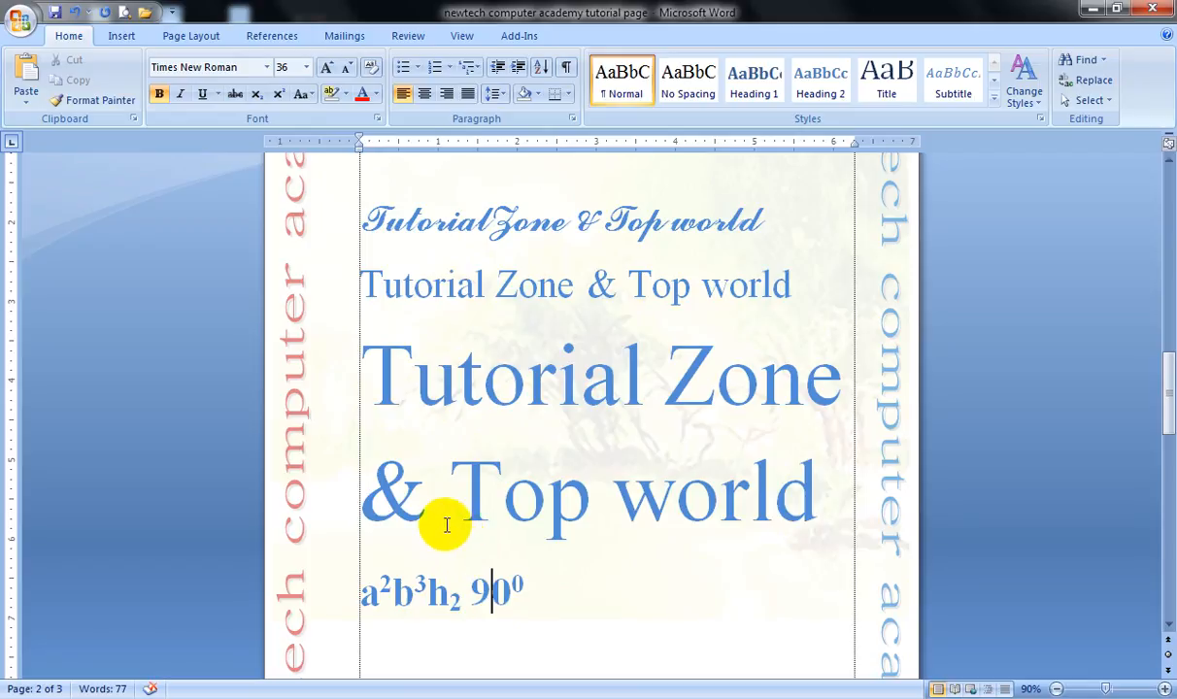
Step: Clear all superscript and subscript formatting from the whole "a2b3h2 900" line
left_click_drag(526, 591, 336, 573)
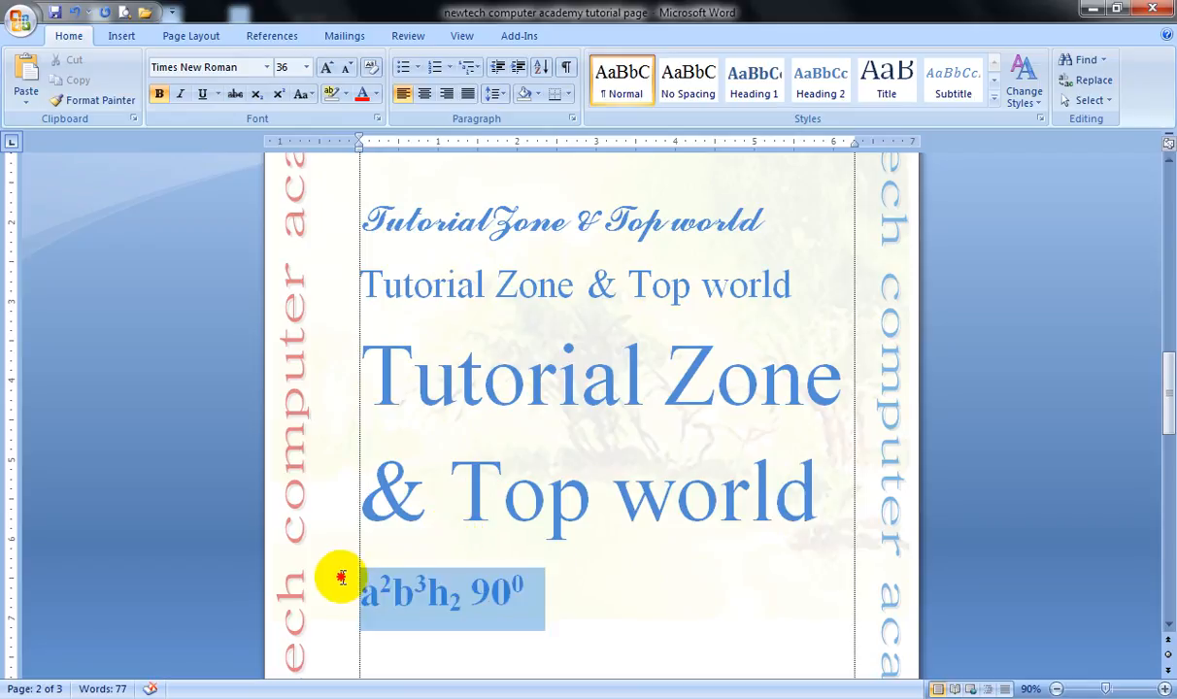
left_click(279, 98)
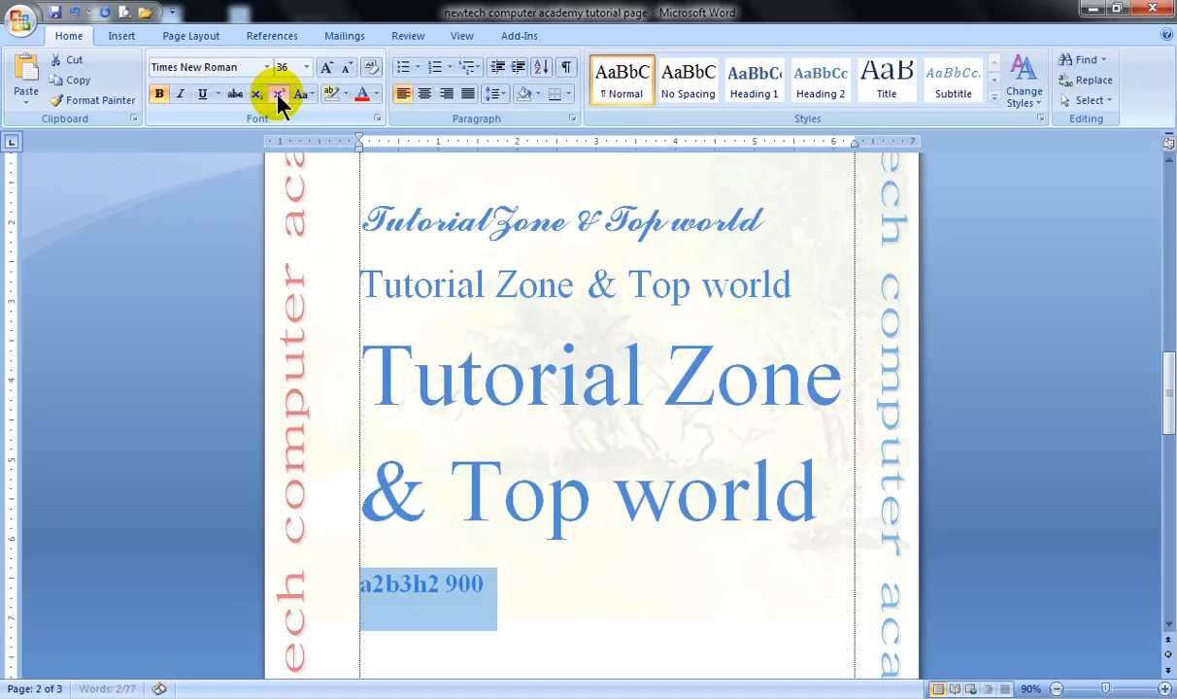
left_click(279, 97)
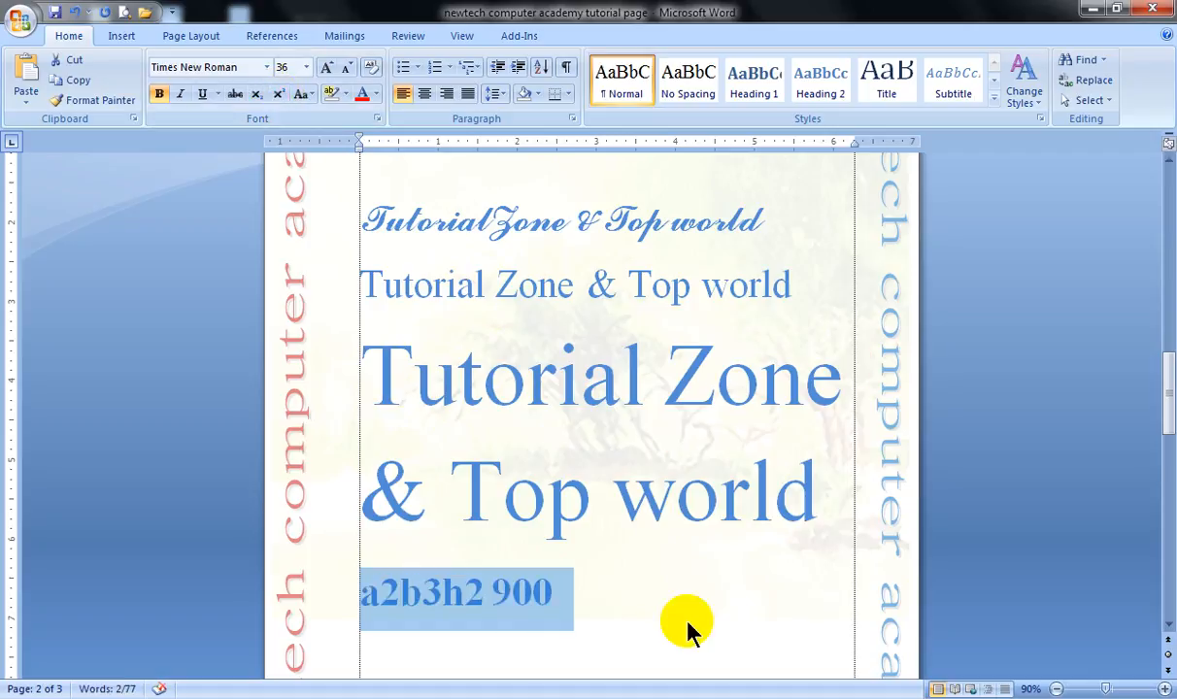
left_click(494, 594)
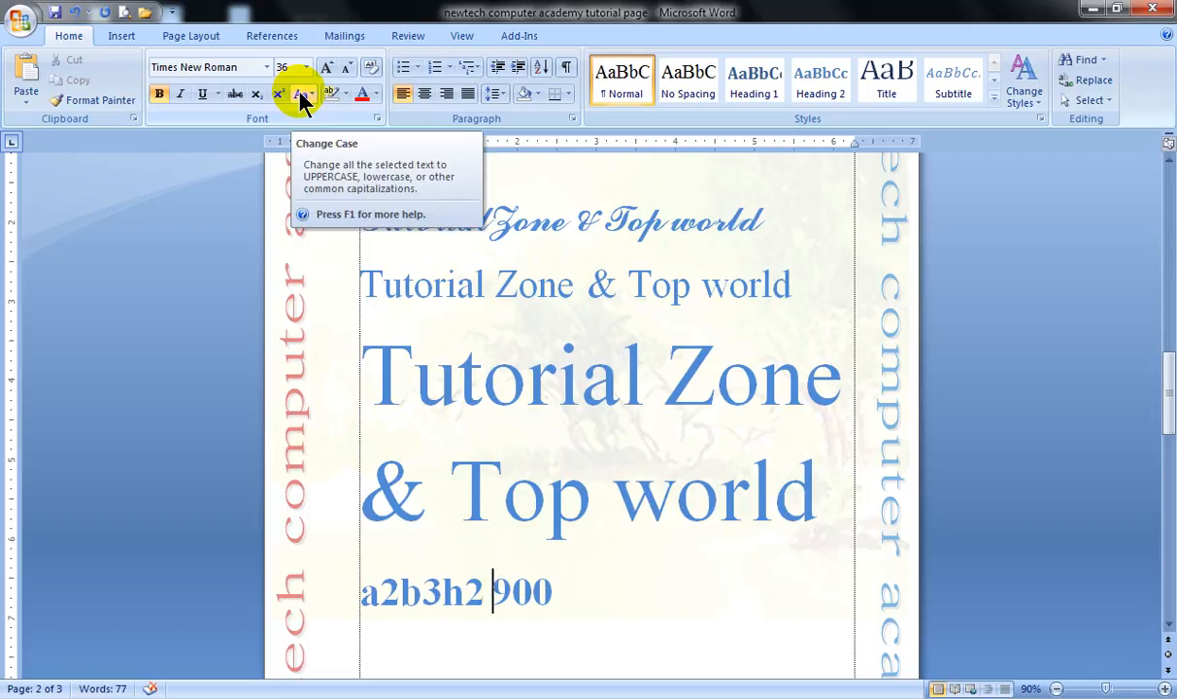
Step: Apply Sentence case to the three "Tutorial Zone & Top world" lines and shrink their font by two sizes
left_click(551, 470)
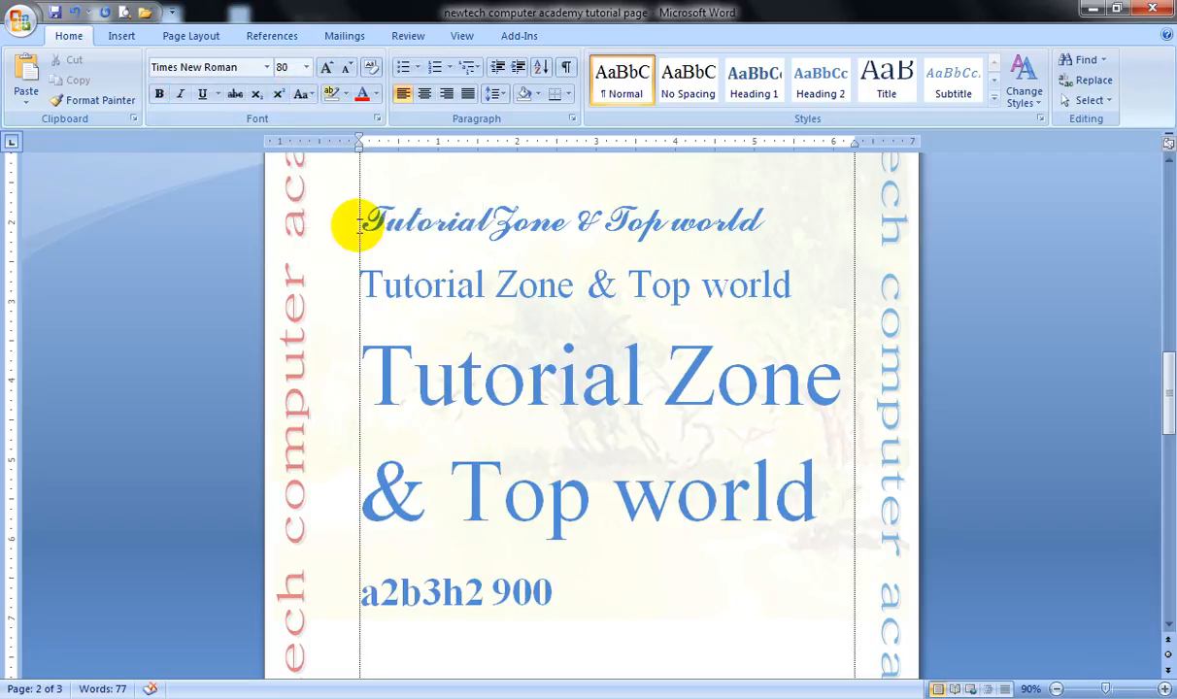
left_click_drag(361, 224, 814, 506)
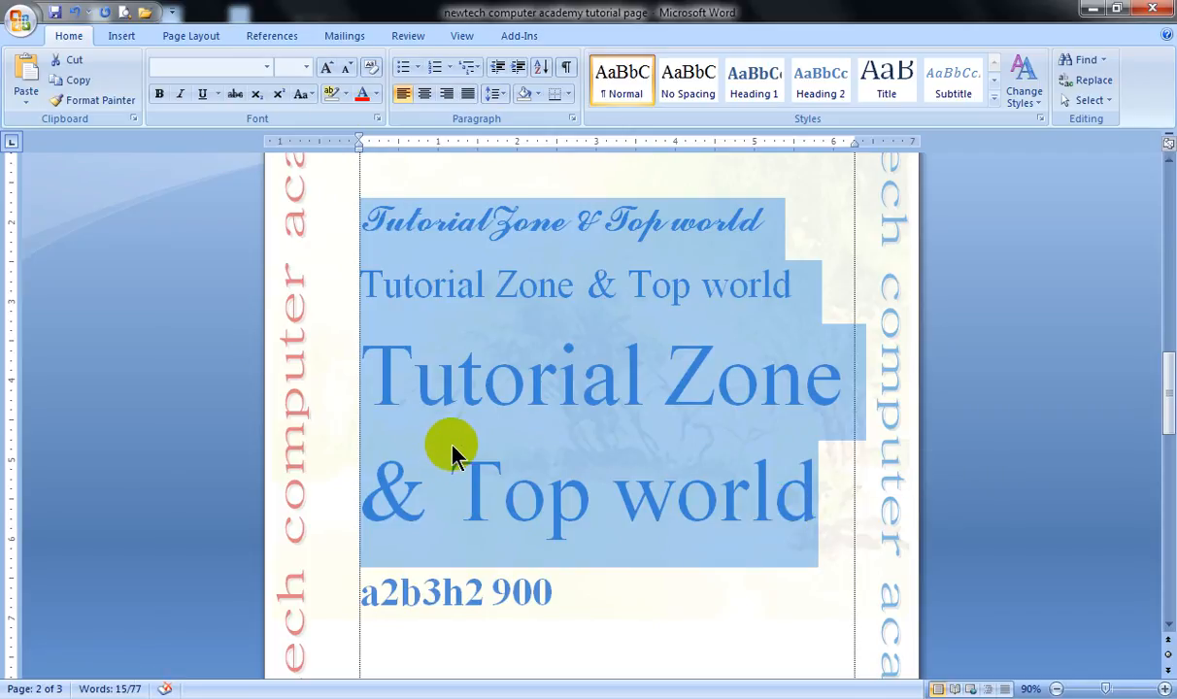
left_click(302, 94)
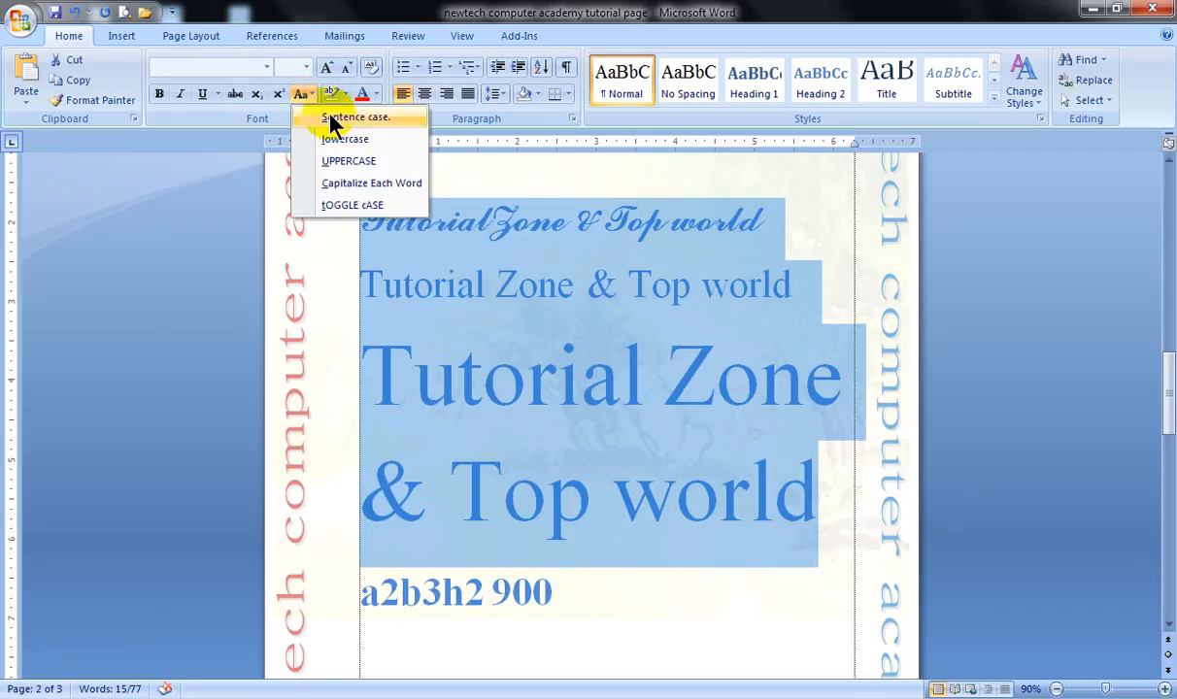
left_click(331, 119)
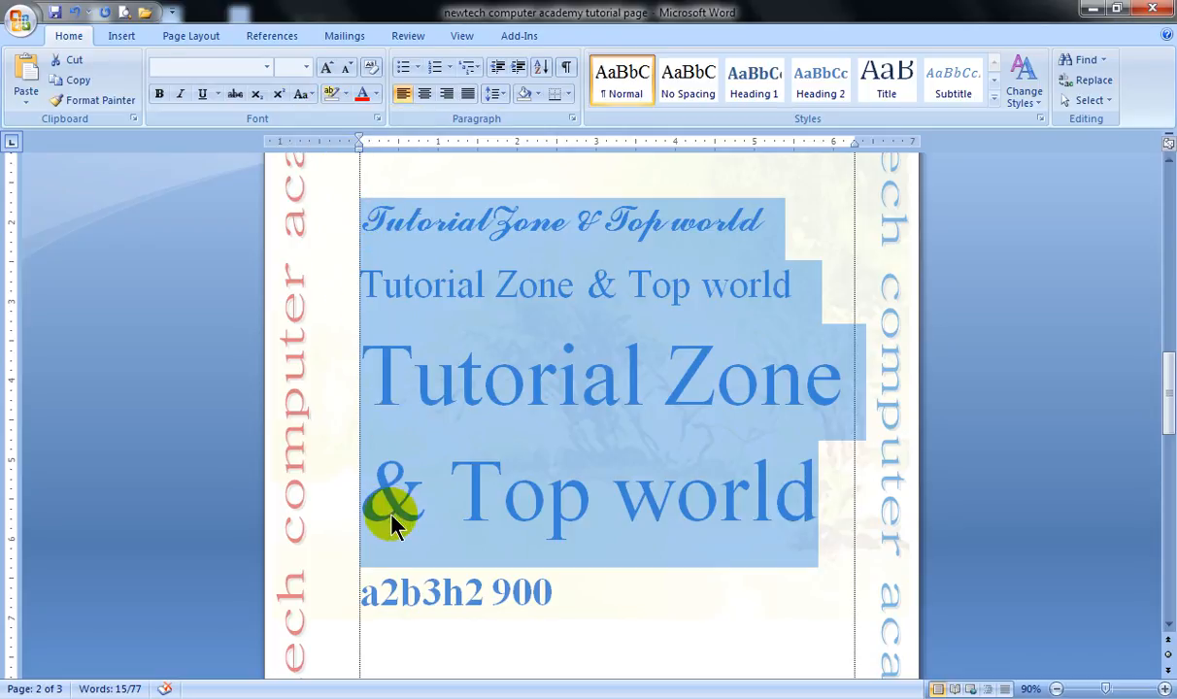
left_click(347, 68)
left_click(346, 68)
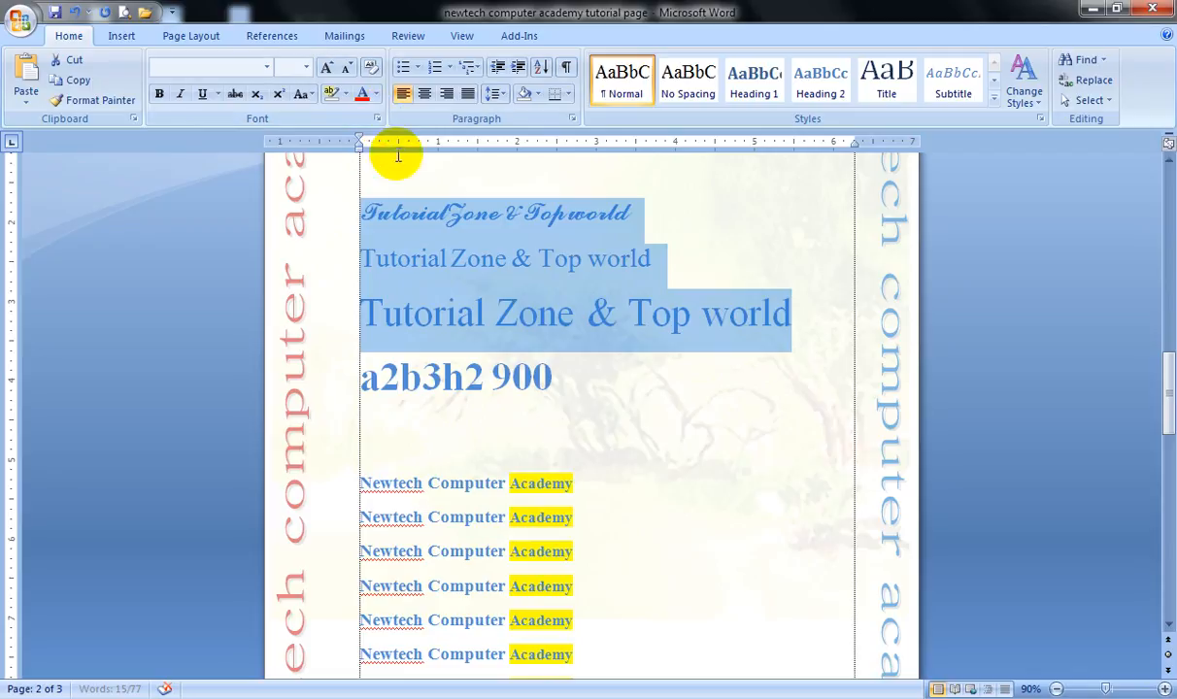
Step: Change the case of the three selected "Tutorial Zone & Top world" lines to lowercase, followed by UPPERCASE
left_click(301, 93)
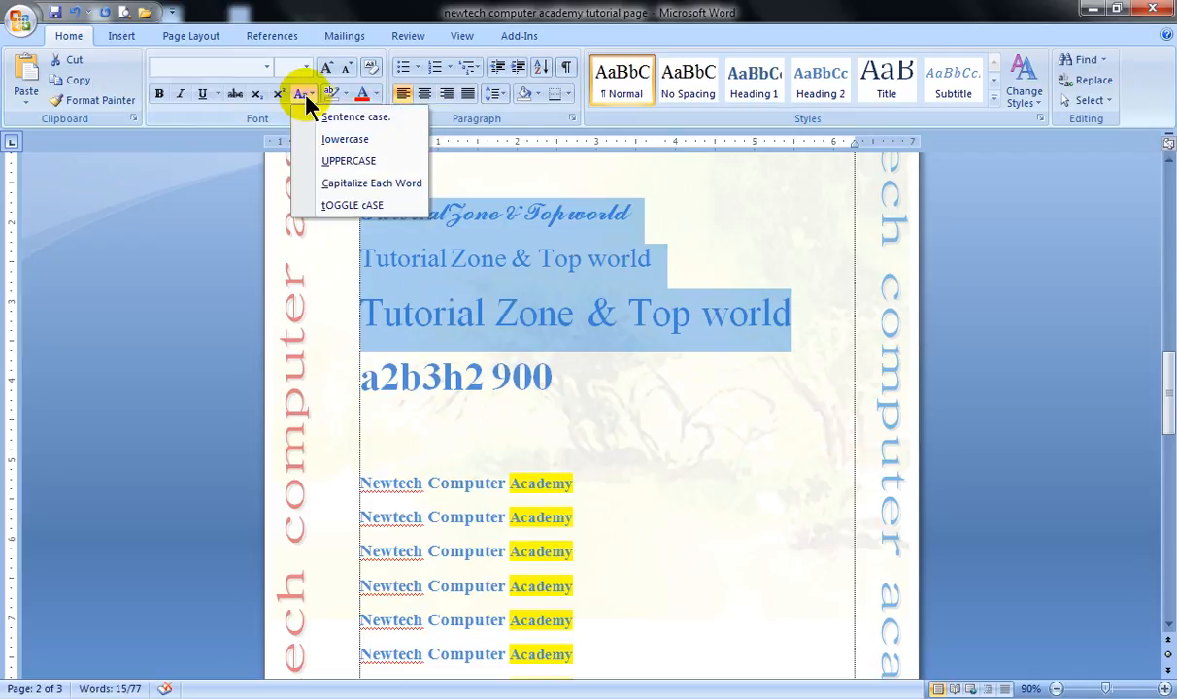
left_click(337, 148)
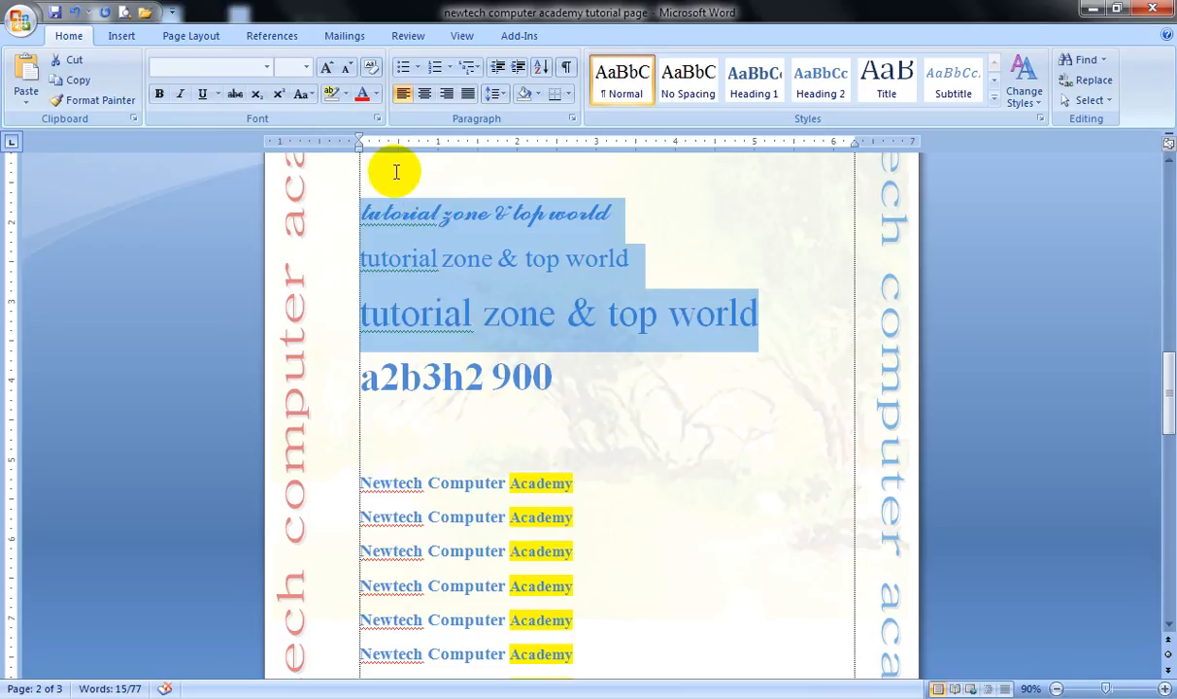
left_click(301, 93)
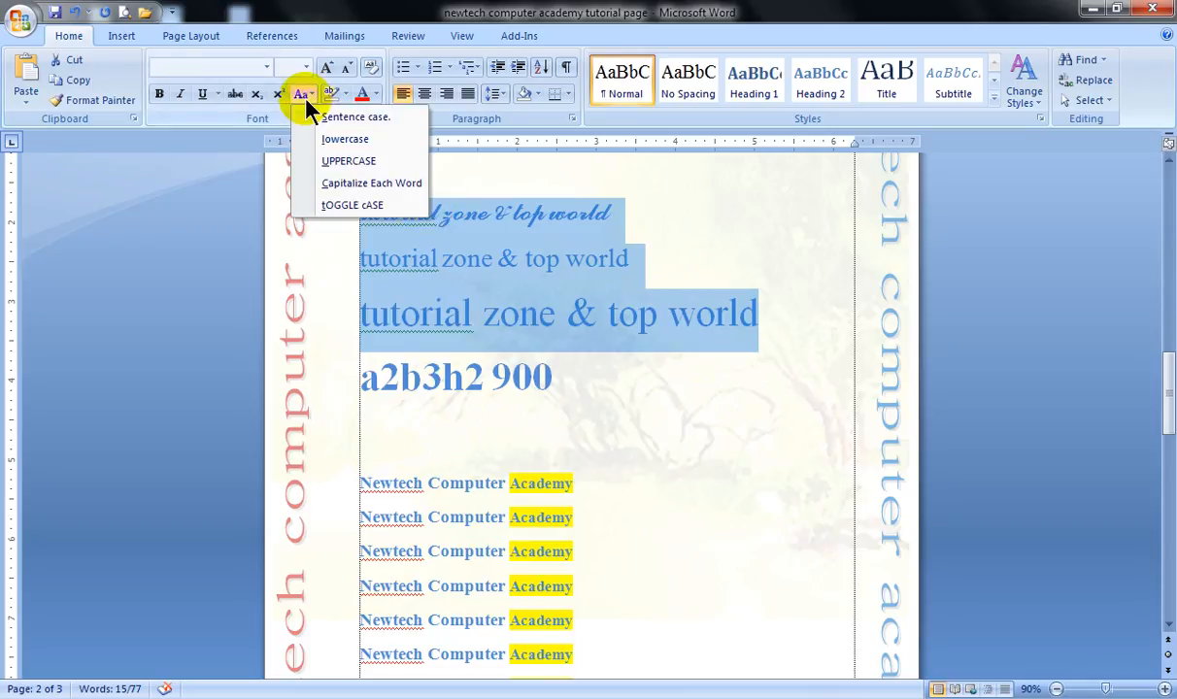
left_click(335, 161)
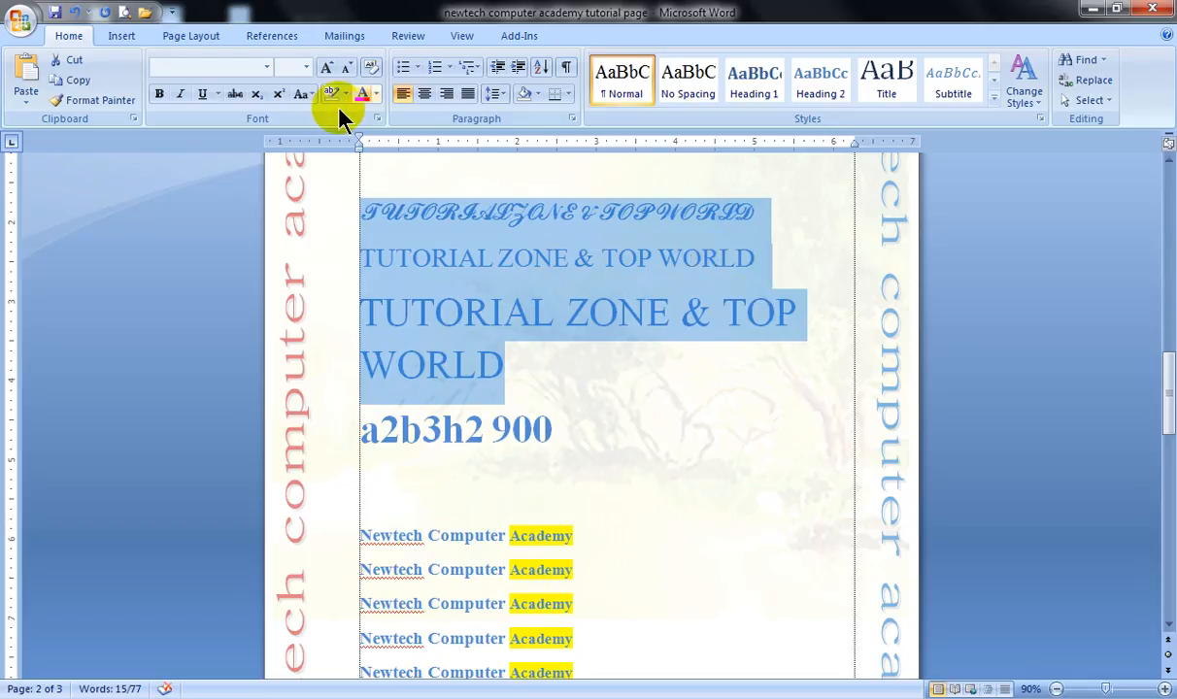
Step: Change the three selected title lines to Sentence case, followed by Capitalize Each Word
left_click(303, 95)
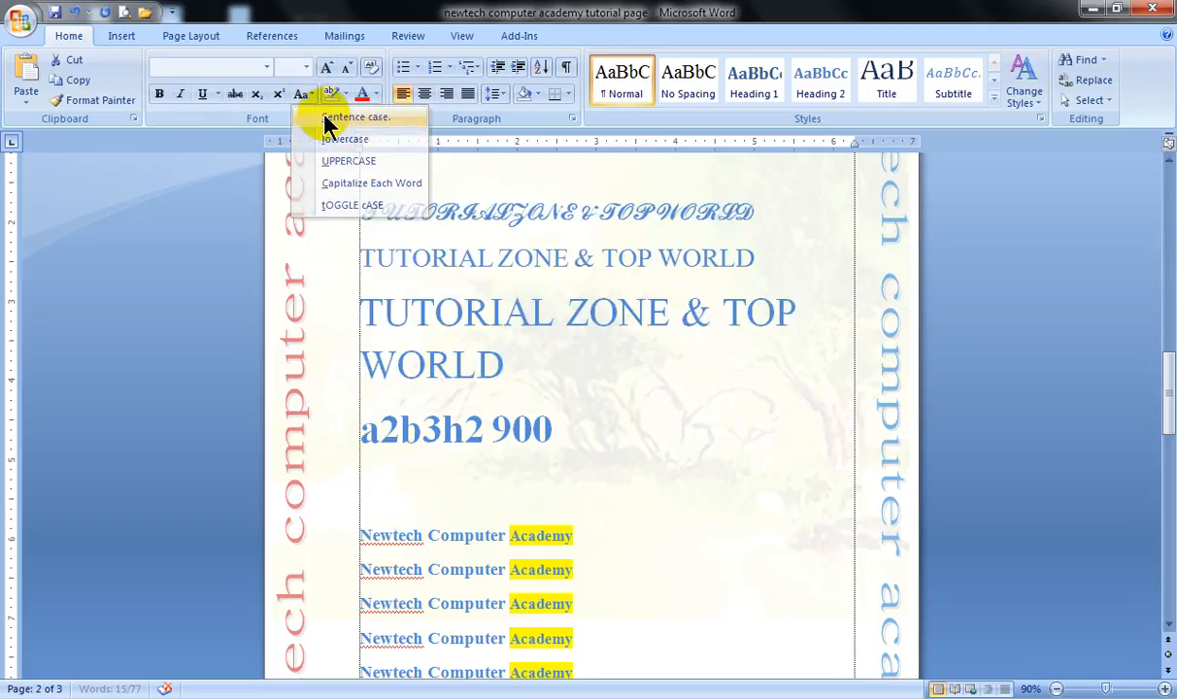
left_click(329, 117)
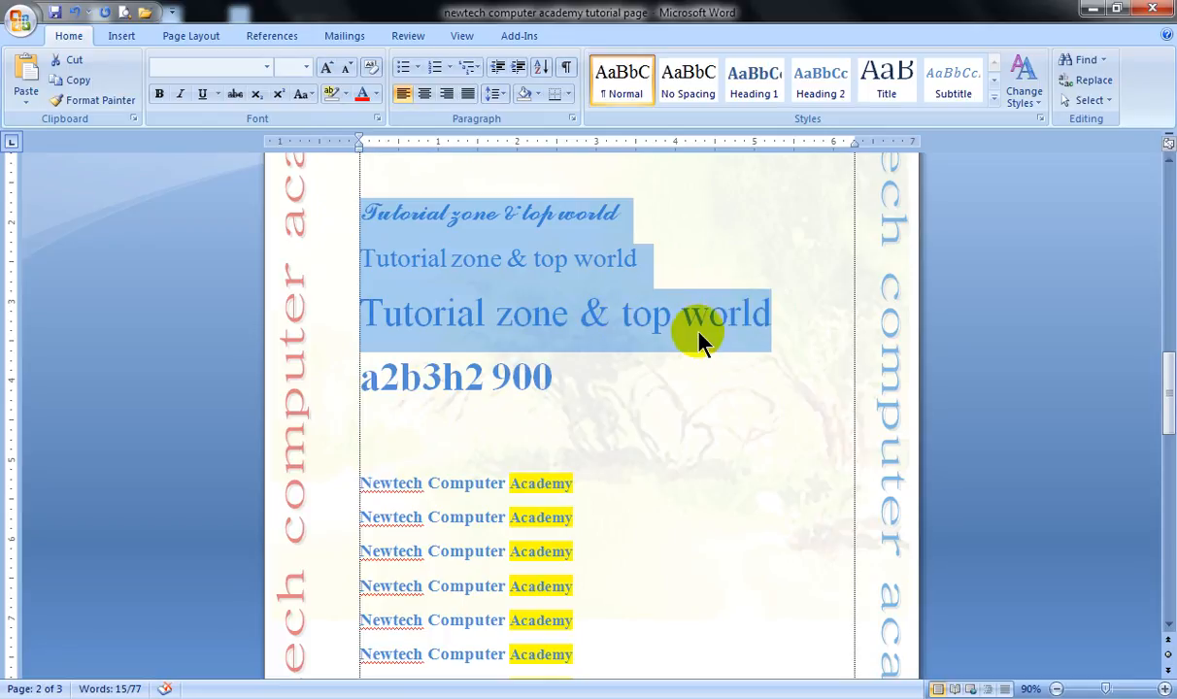
left_click(302, 94)
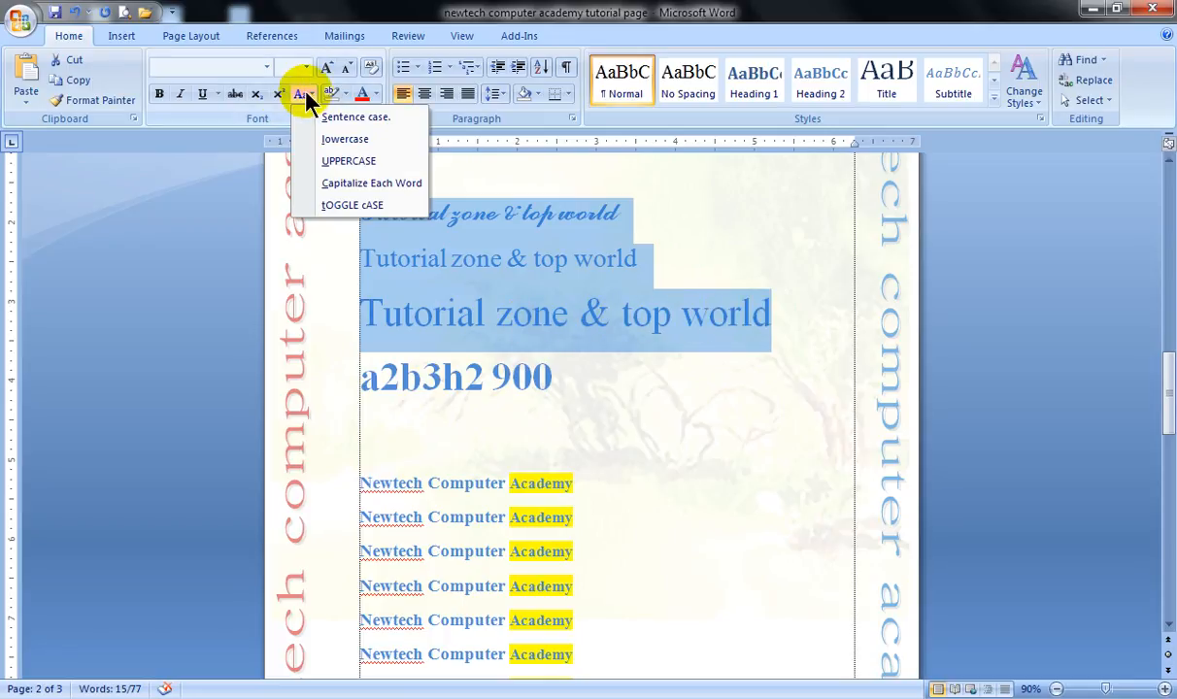
left_click(341, 185)
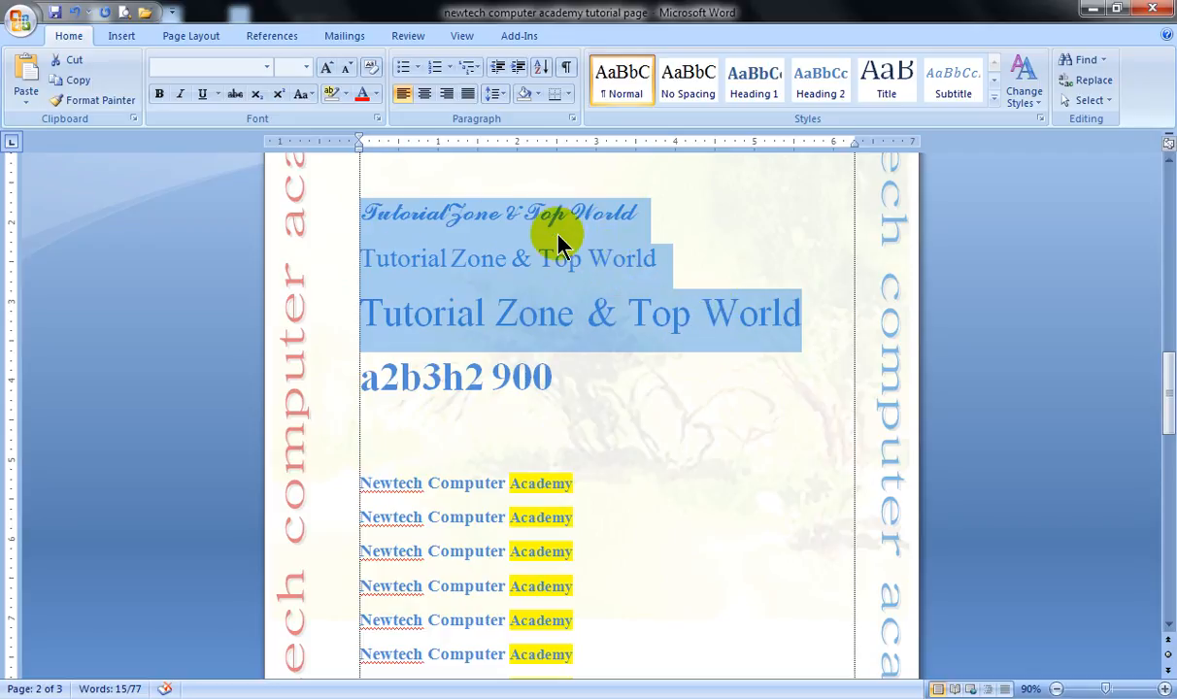
Step: Convert the three selected title lines to lowercase, followed by Sentence case so only the first word is capitalized
left_click(301, 94)
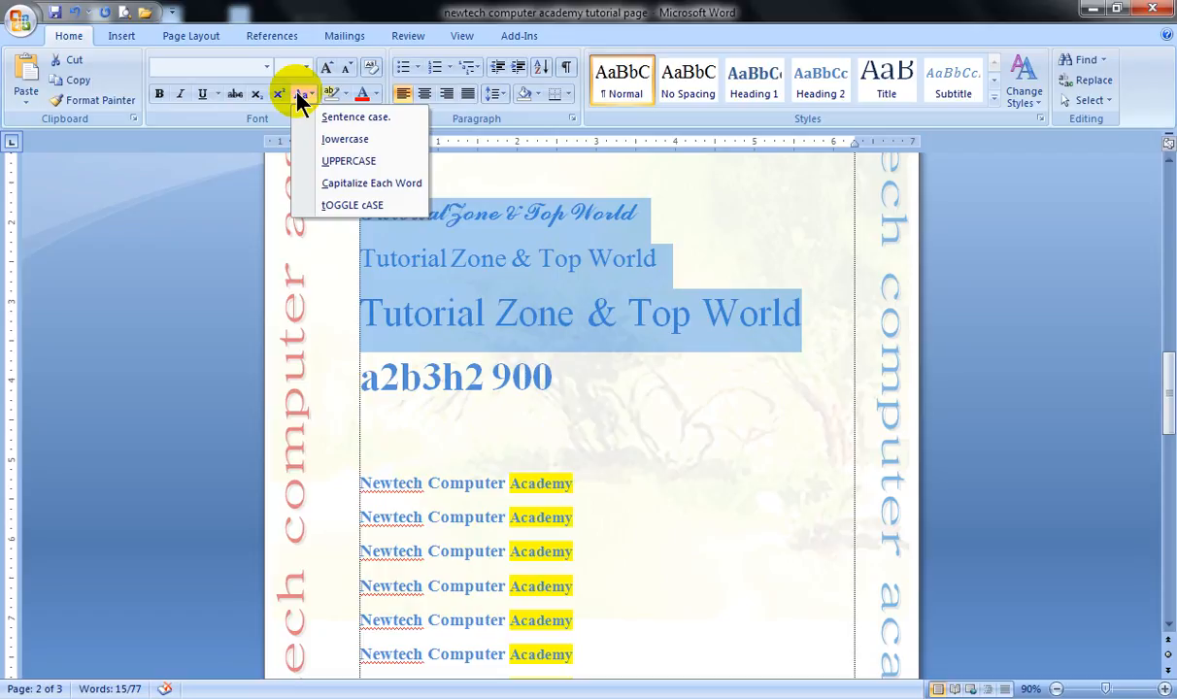
left_click(338, 139)
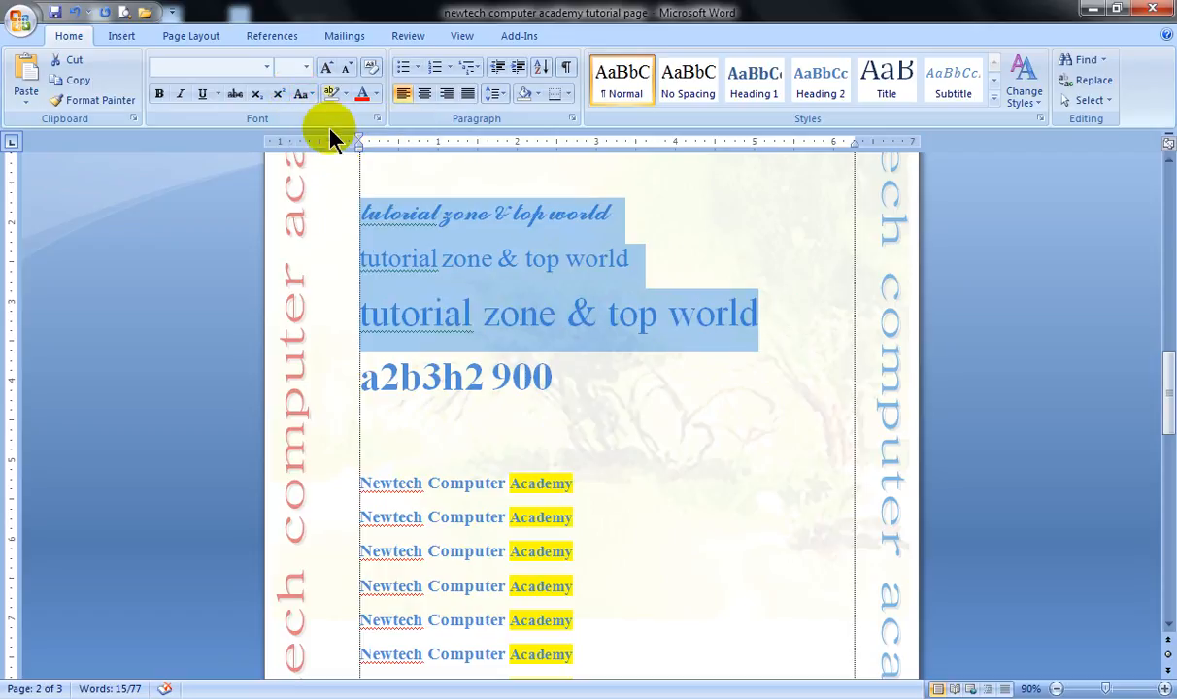
left_click(302, 94)
left_click(338, 117)
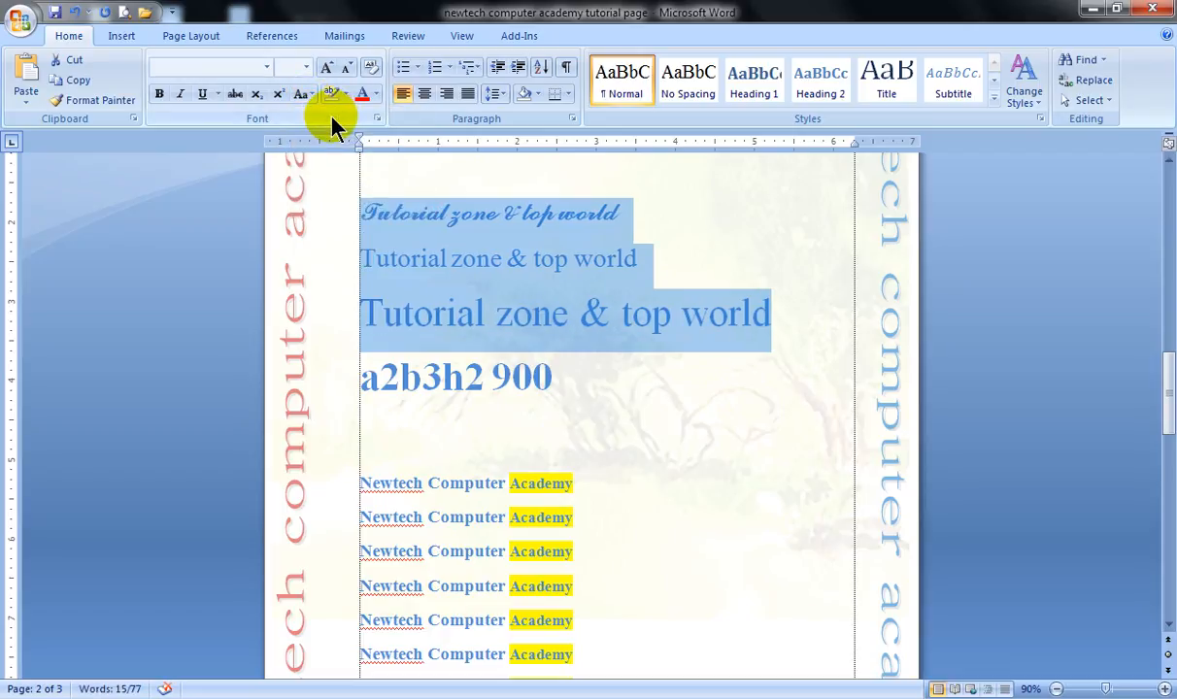
Step: Apply tOGGLE cASE to the three selected lines, followed by Sentence case, dismissing the Windows color scheme prompt
left_click(302, 94)
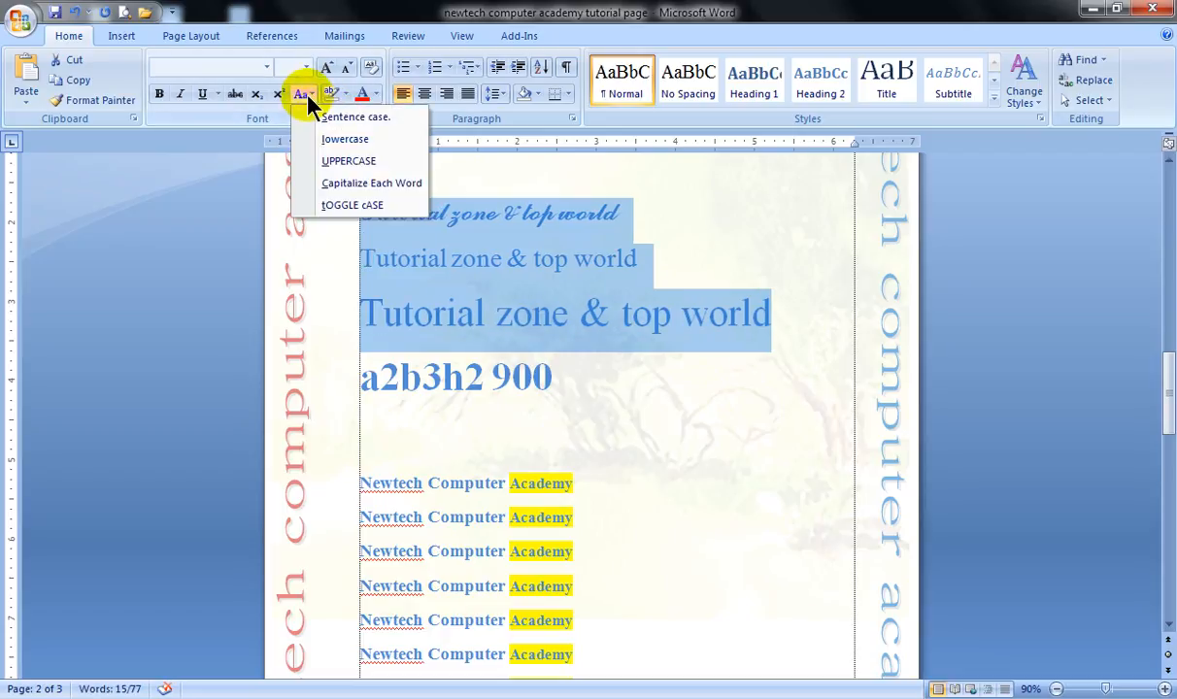
left_click(348, 208)
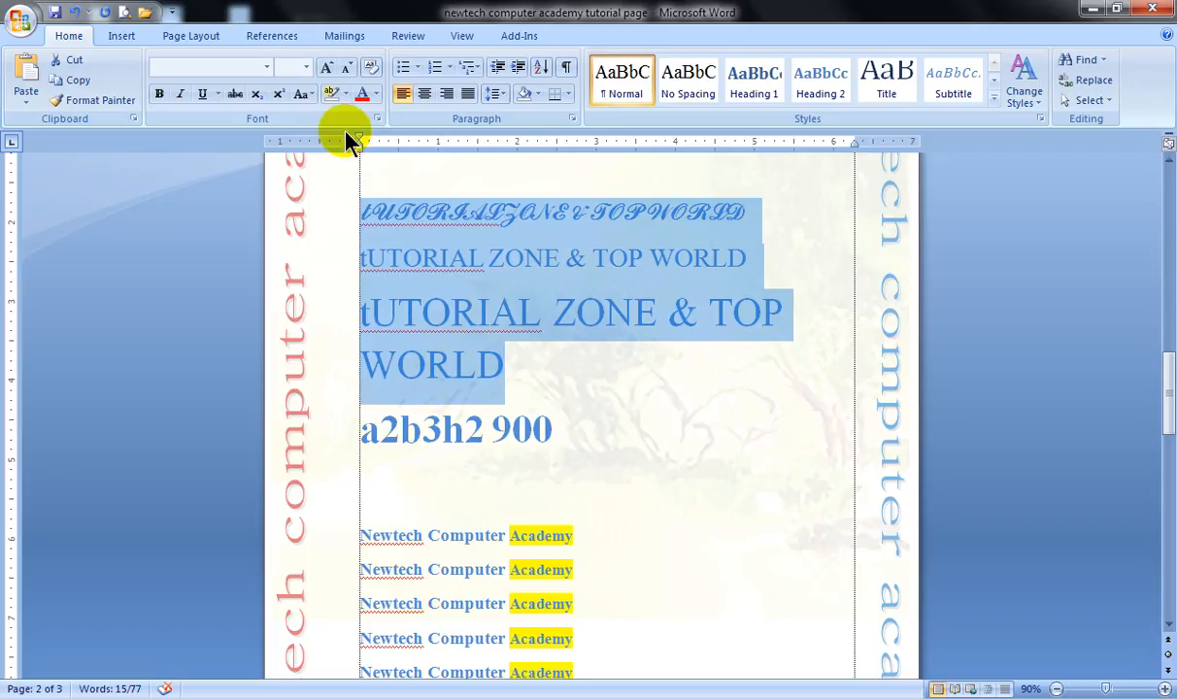
left_click(304, 97)
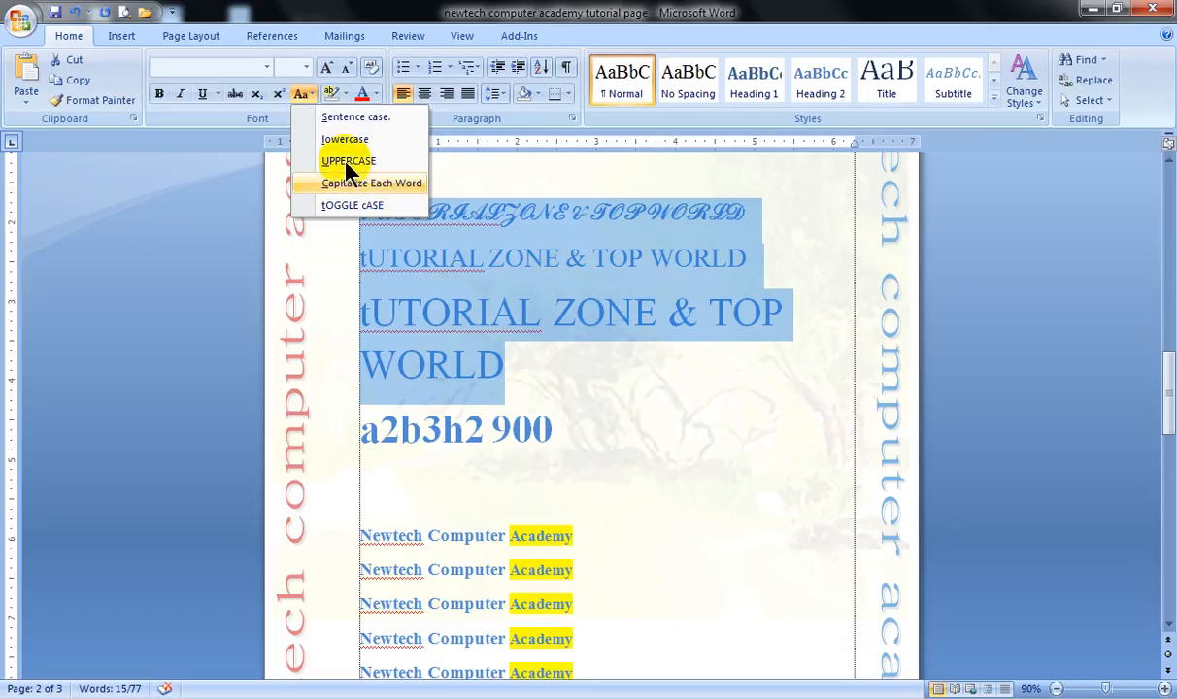
left_click(805, 165)
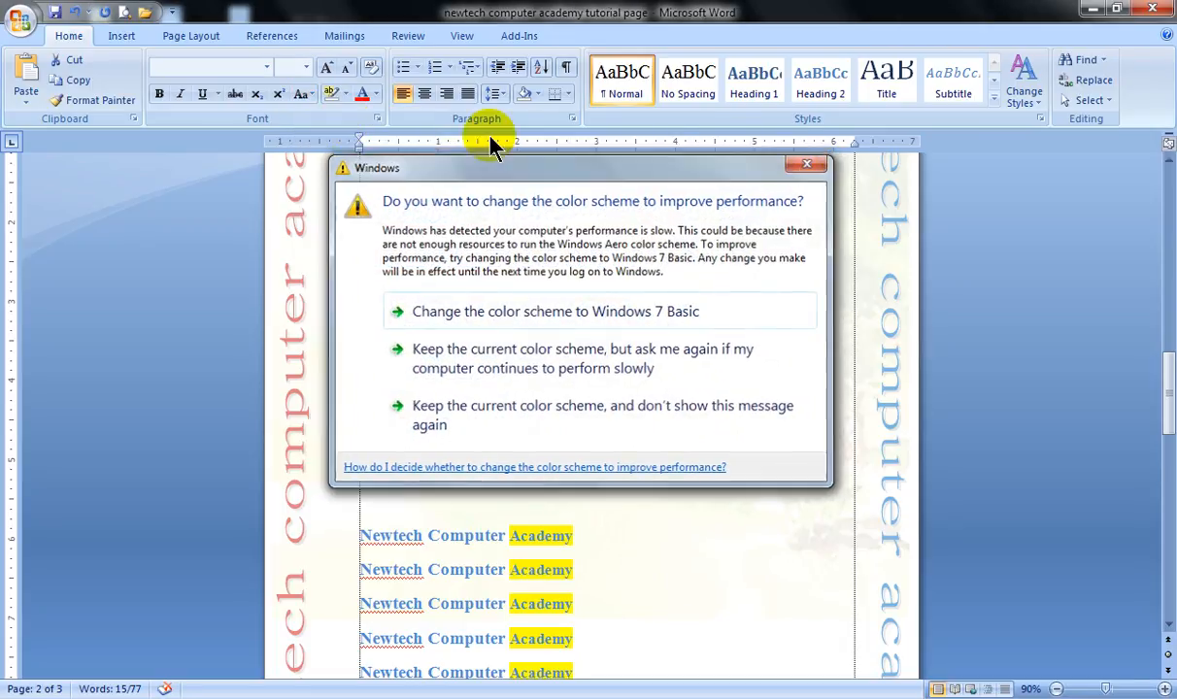
left_click(299, 94)
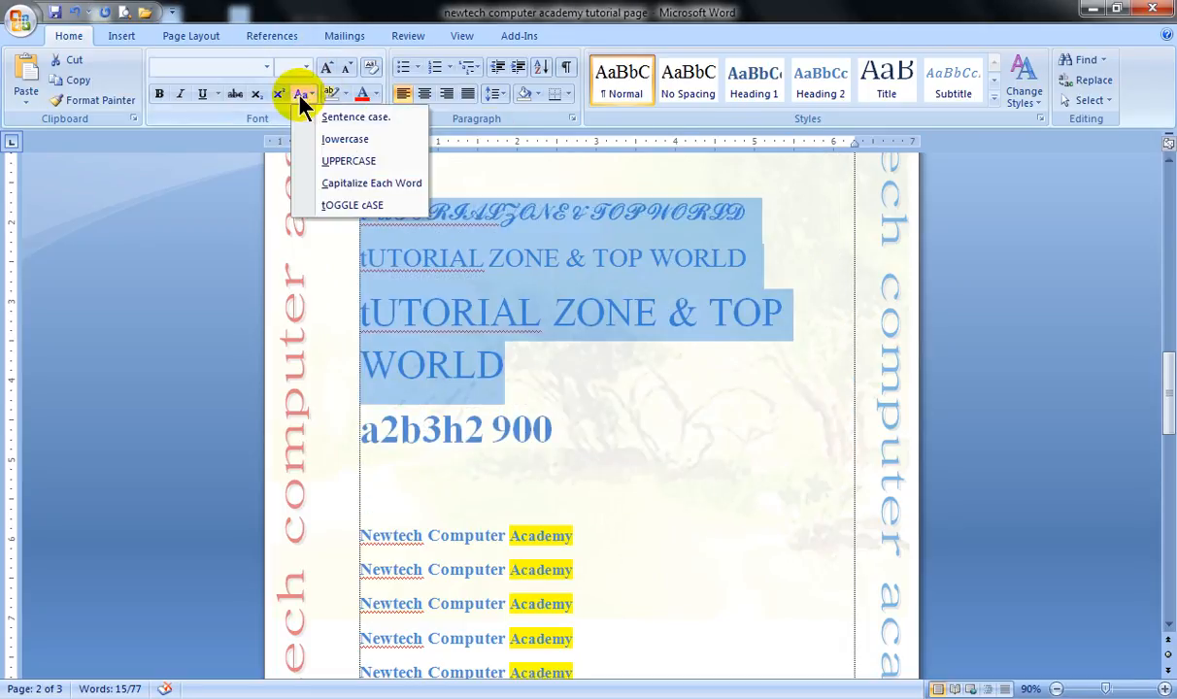
left_click(352, 119)
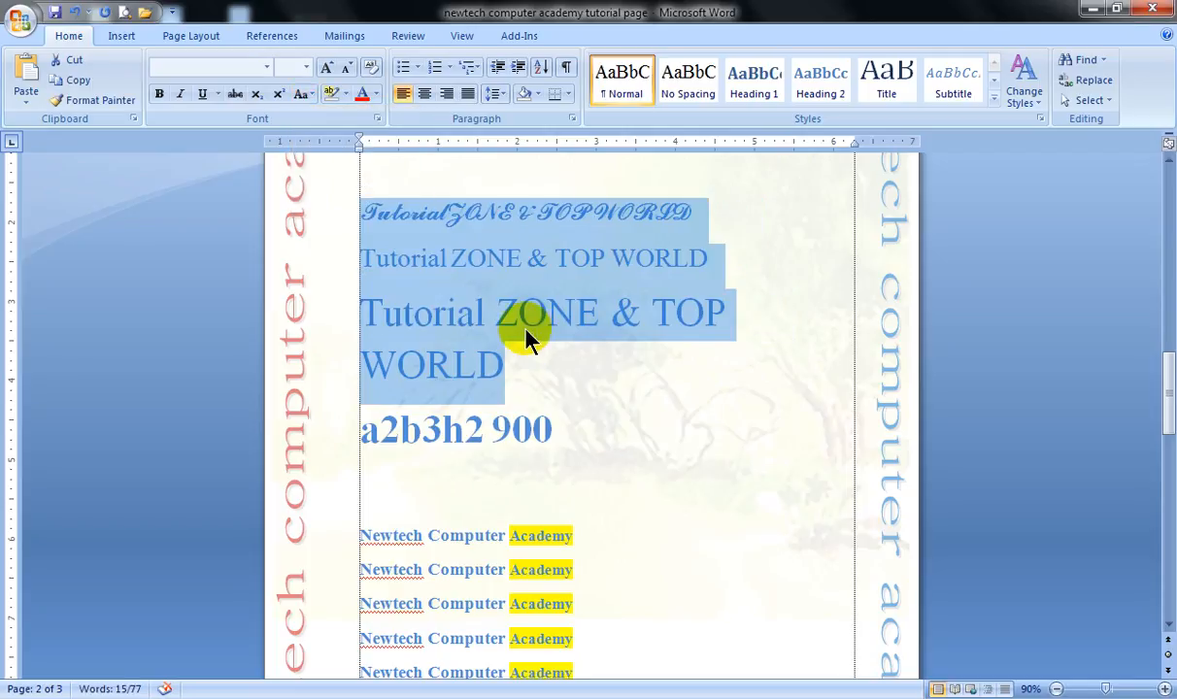
left_click(505, 283)
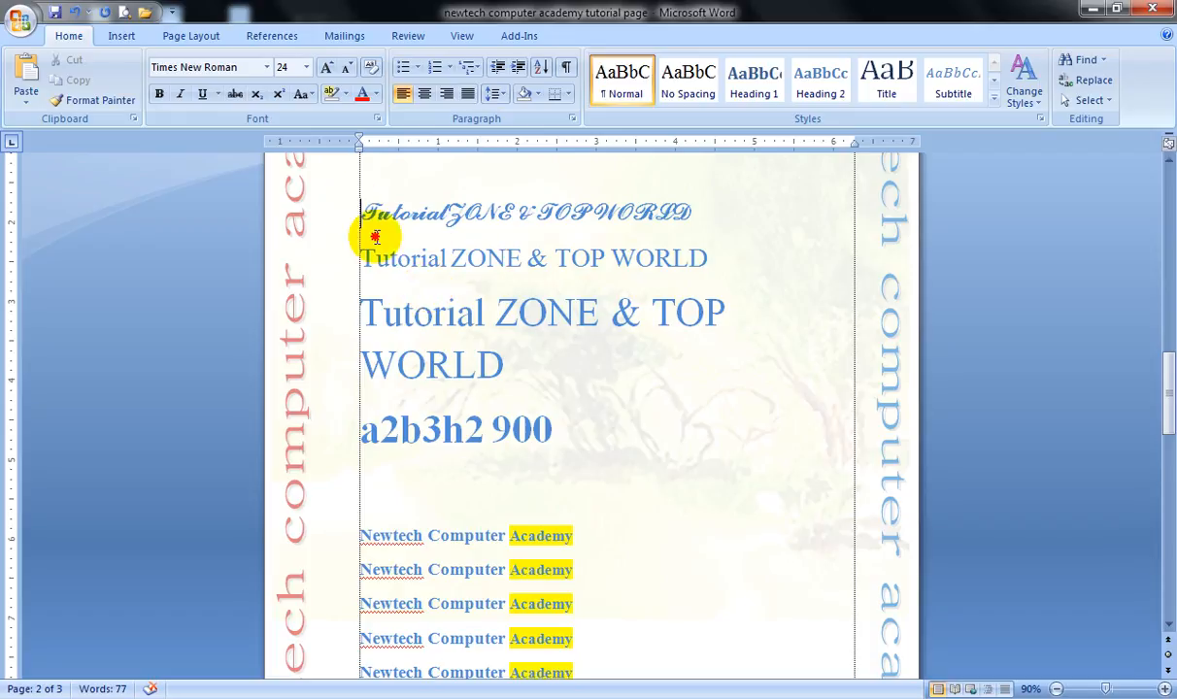
left_click_drag(361, 216, 525, 363)
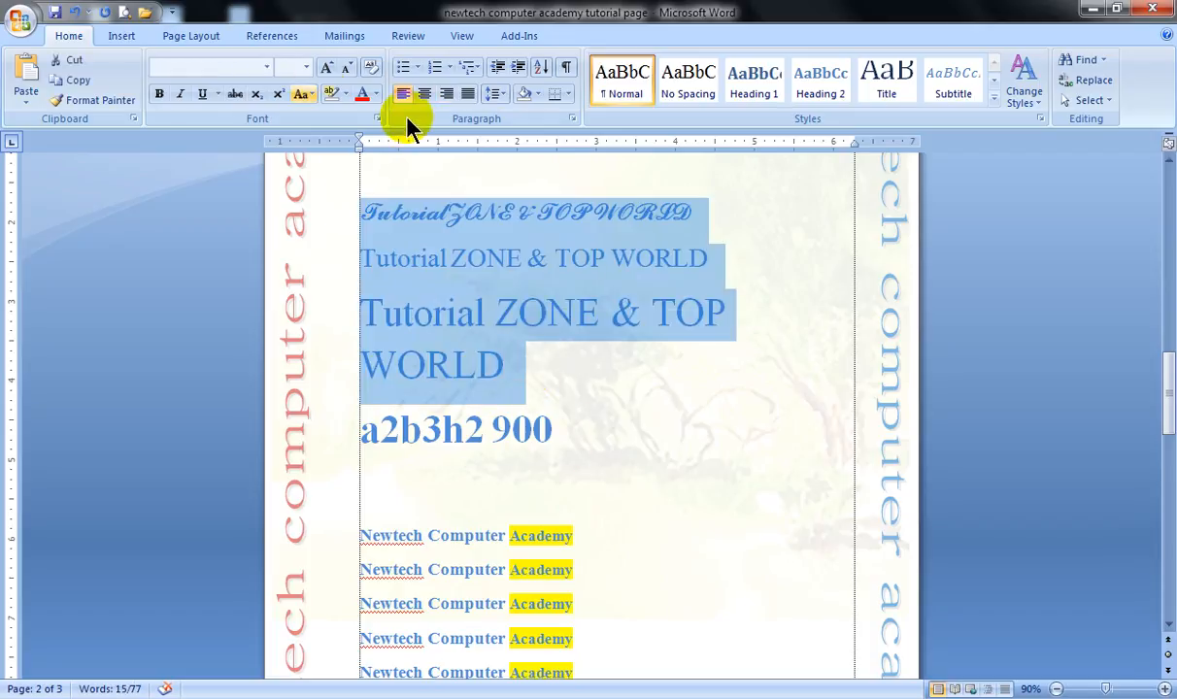
left_click(468, 258)
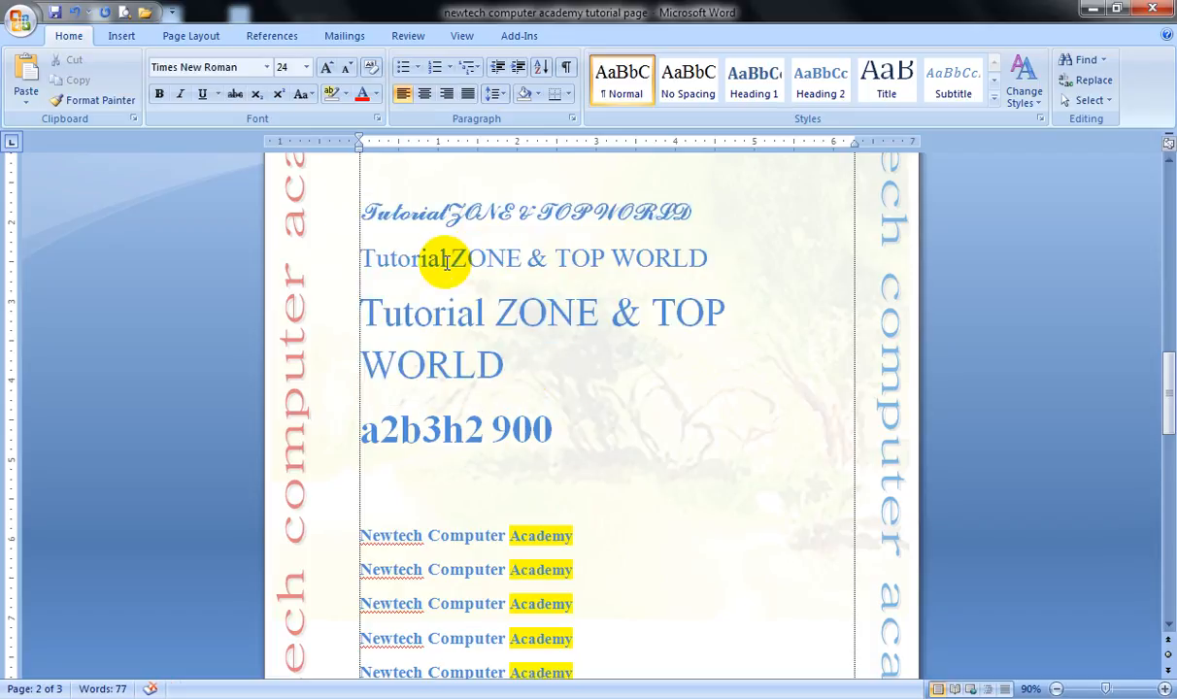
left_click(512, 309)
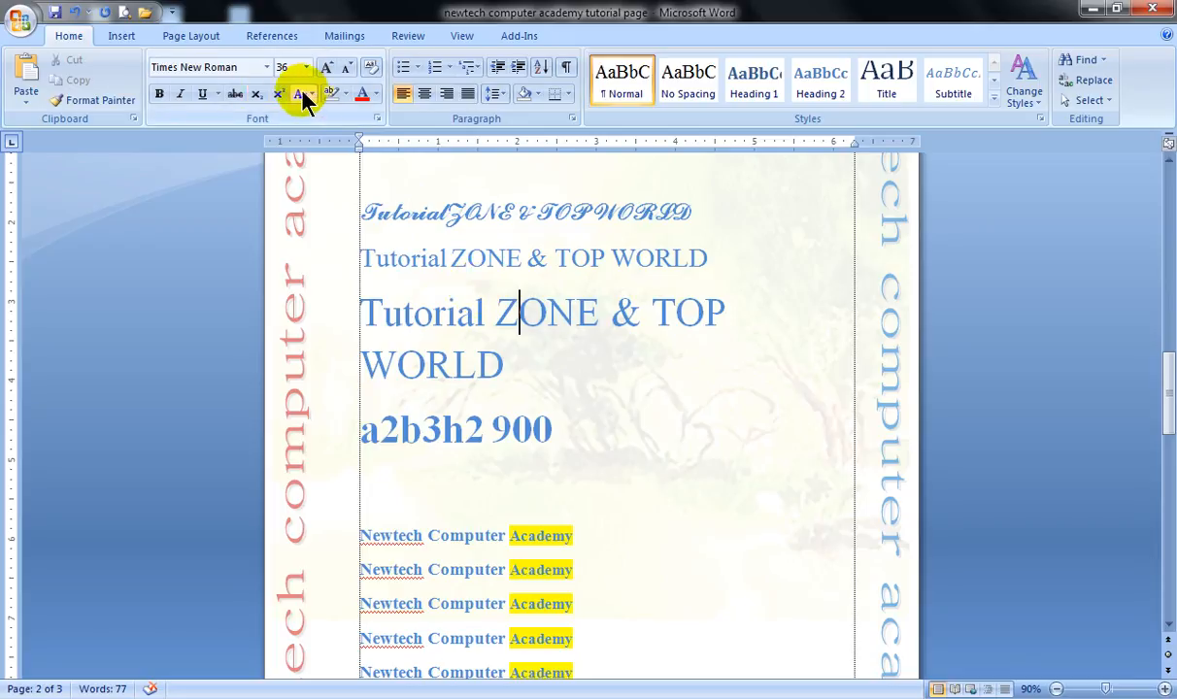
left_click(452, 313)
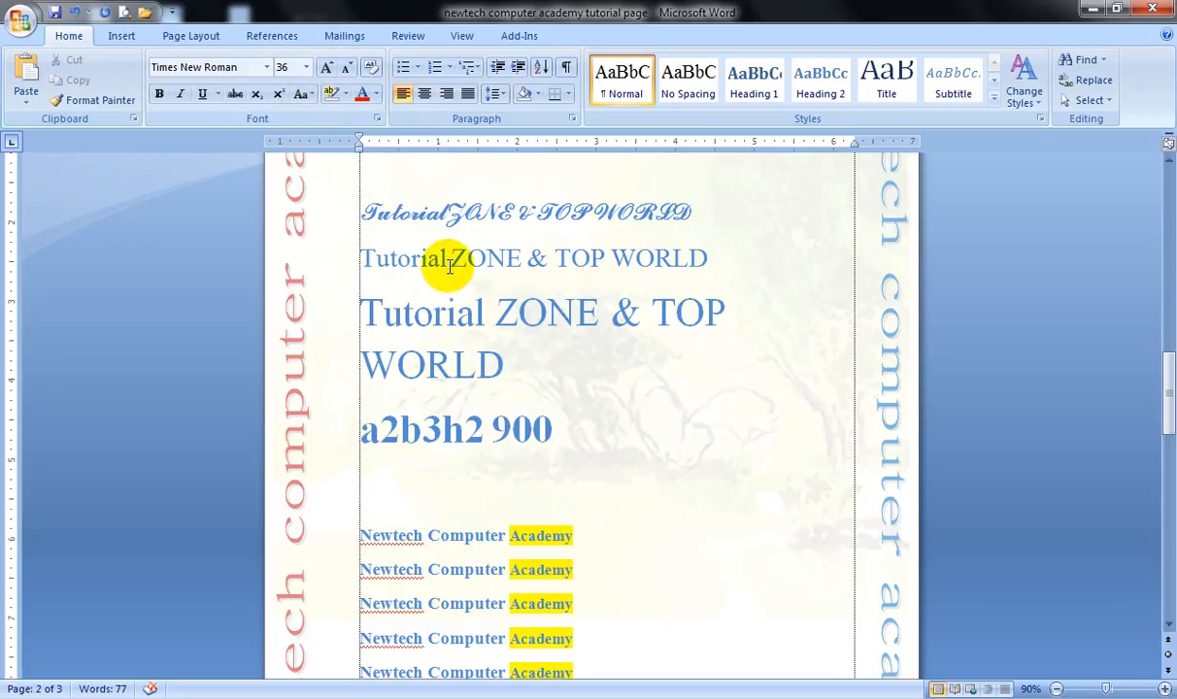
Step: Clear all formatting from the three "Tutorial ZONE & TOP WORLD" lines and the "a2b3h2 900" line
left_click_drag(360, 205, 580, 416)
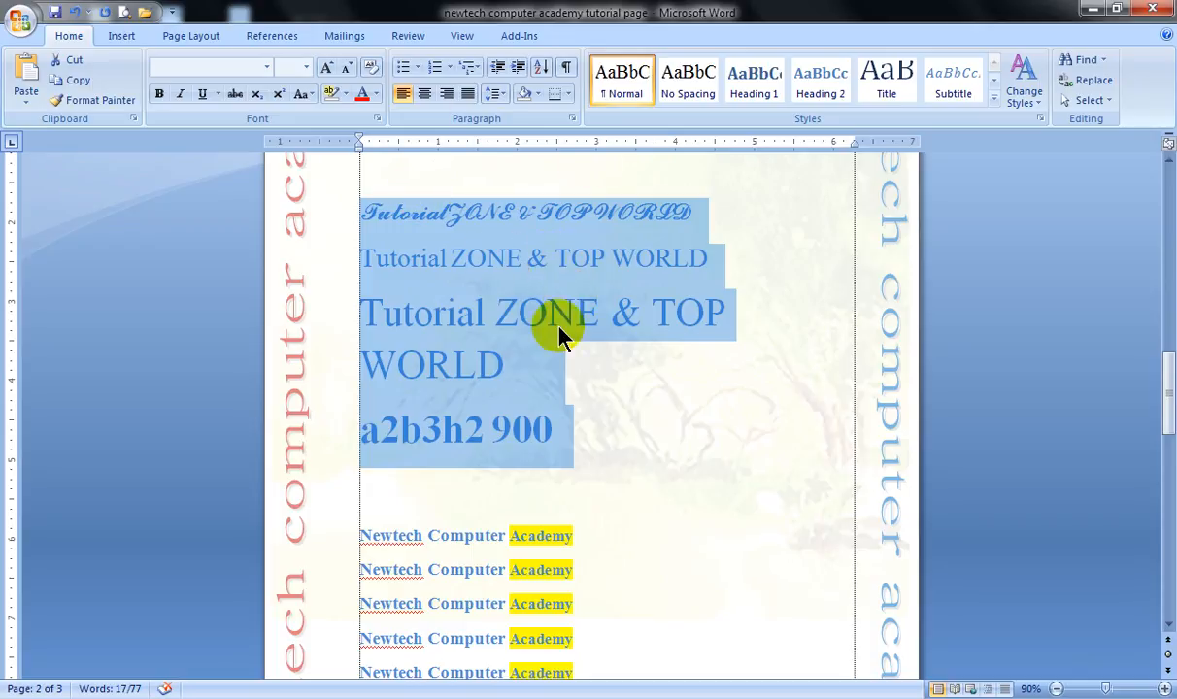
left_click(370, 67)
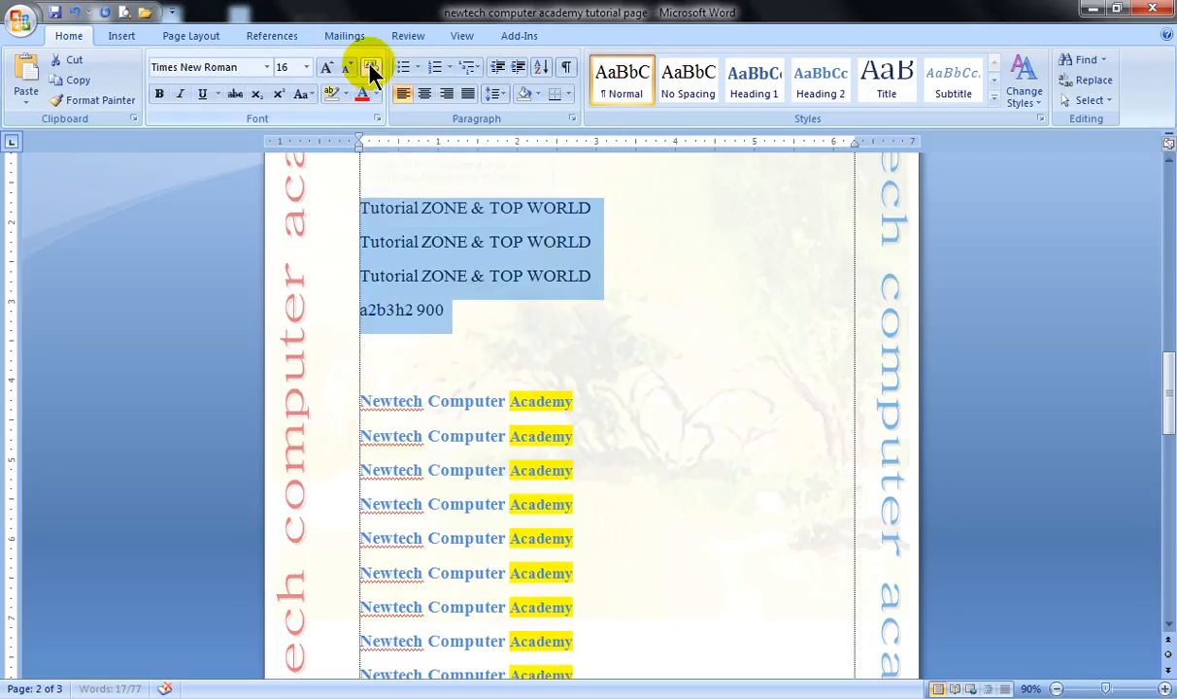
left_click(521, 282)
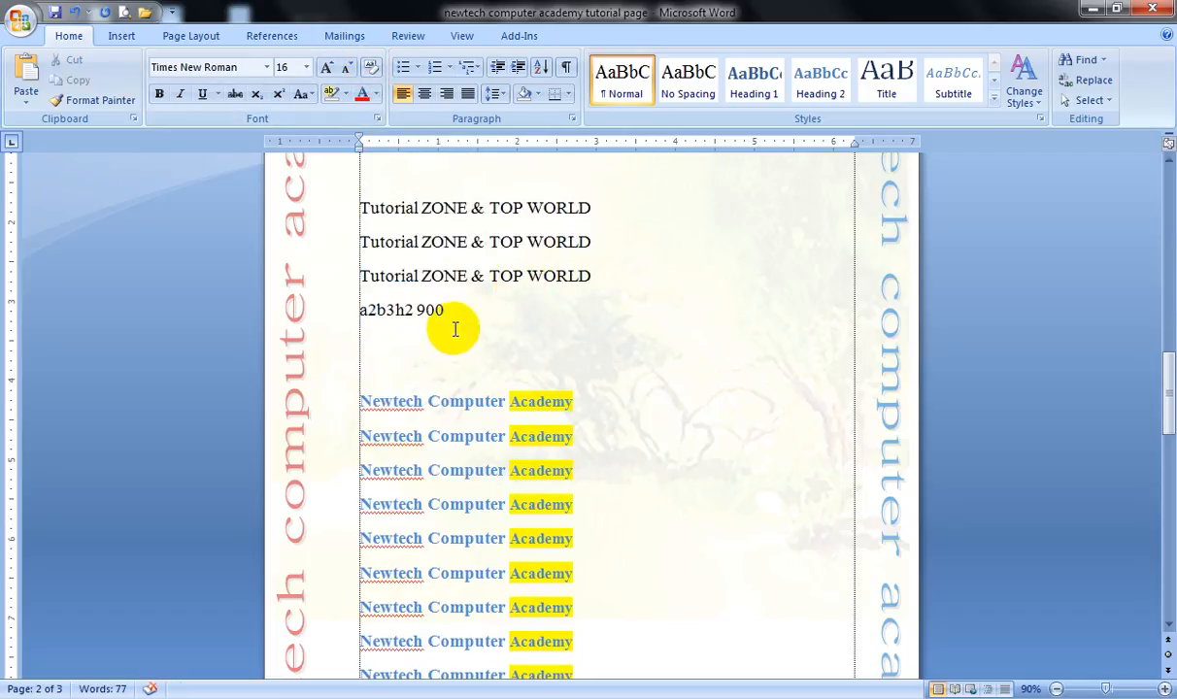
left_click(439, 239)
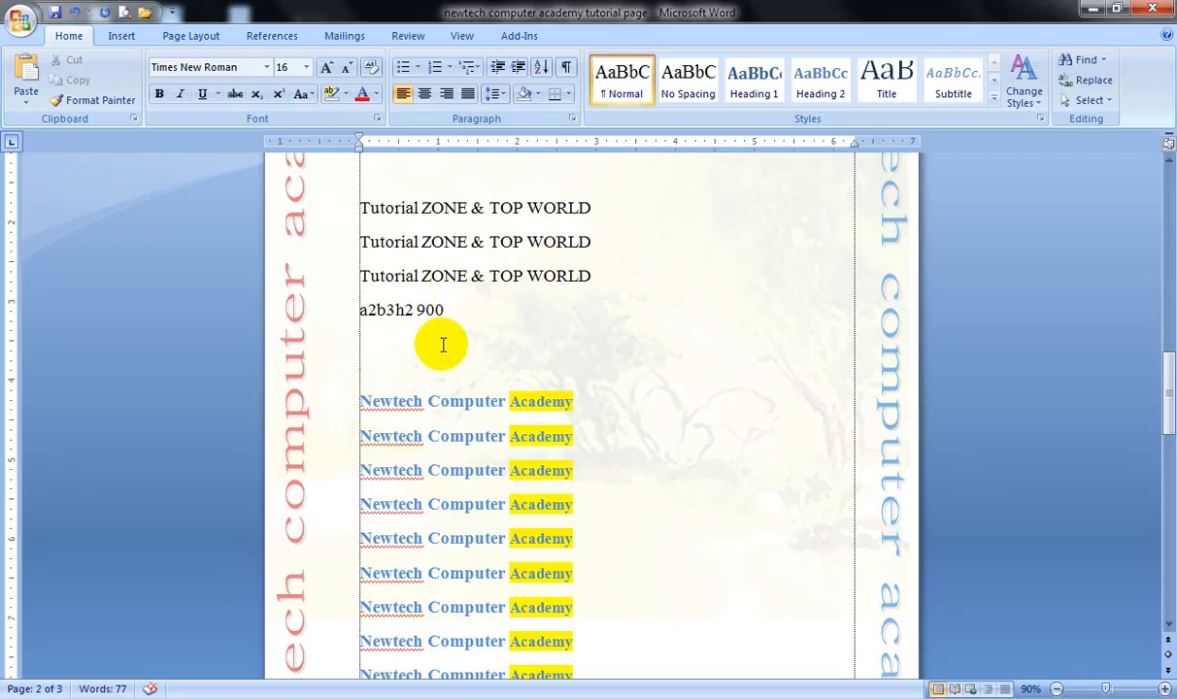
scroll(462, 339, "down", 2)
scroll(471, 242, "up", 3)
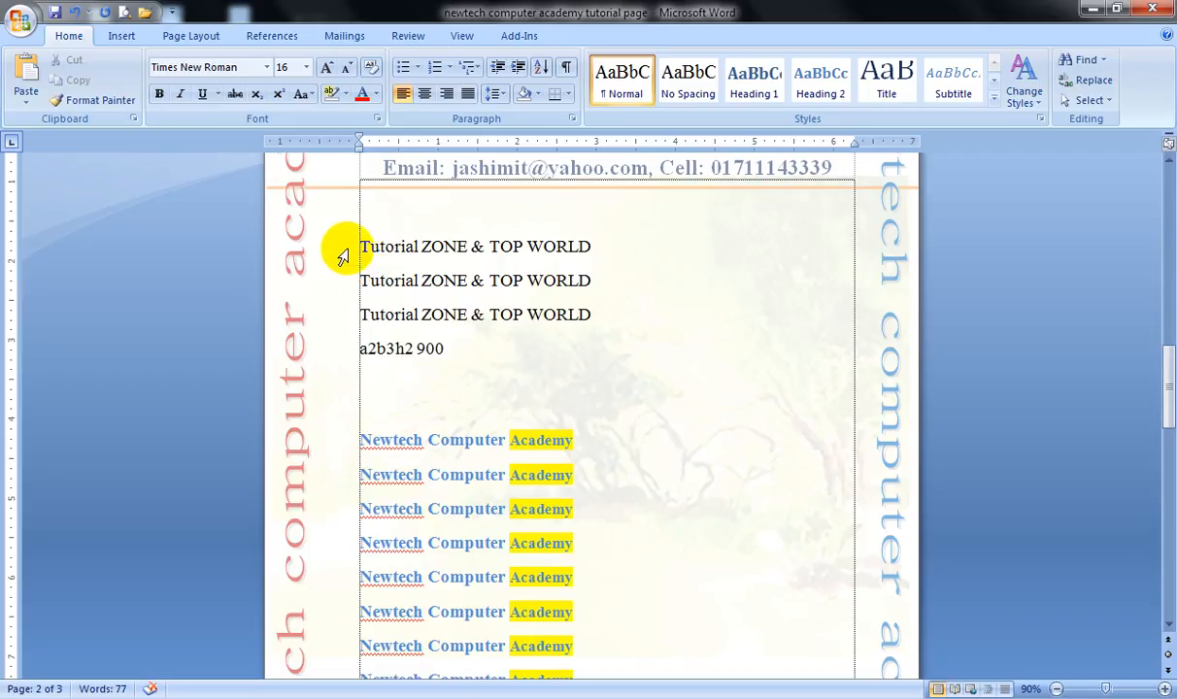
left_click_drag(342, 250, 379, 324)
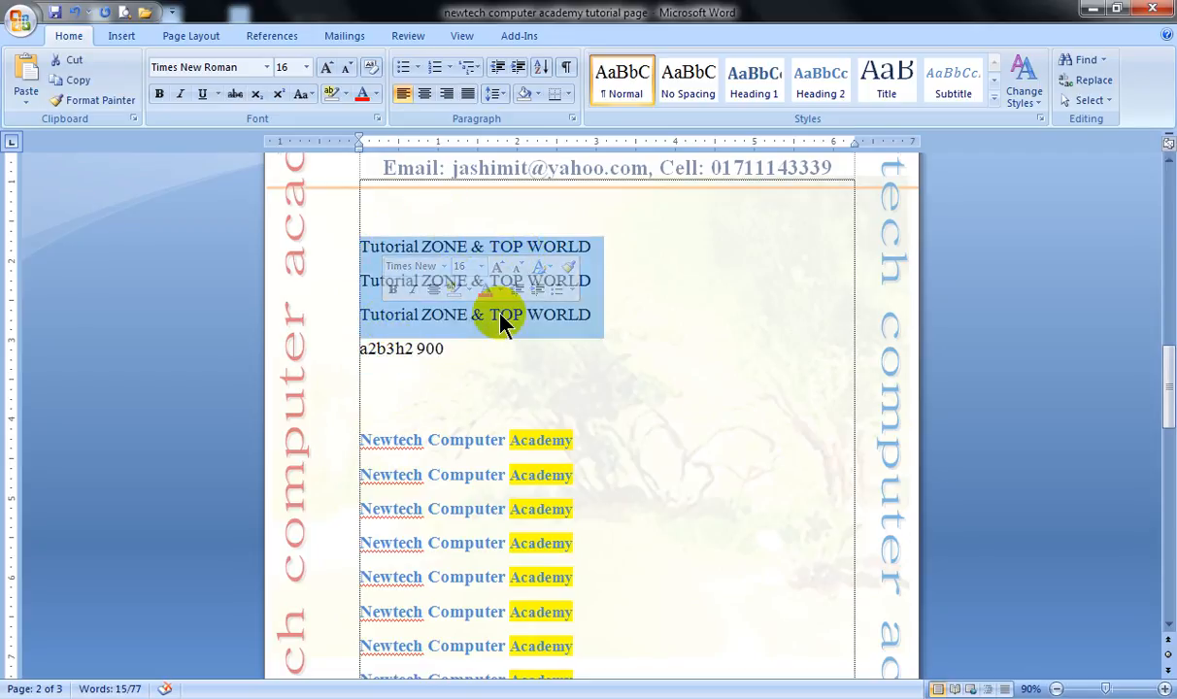
left_click(461, 368)
scroll(430, 326, "up", 1)
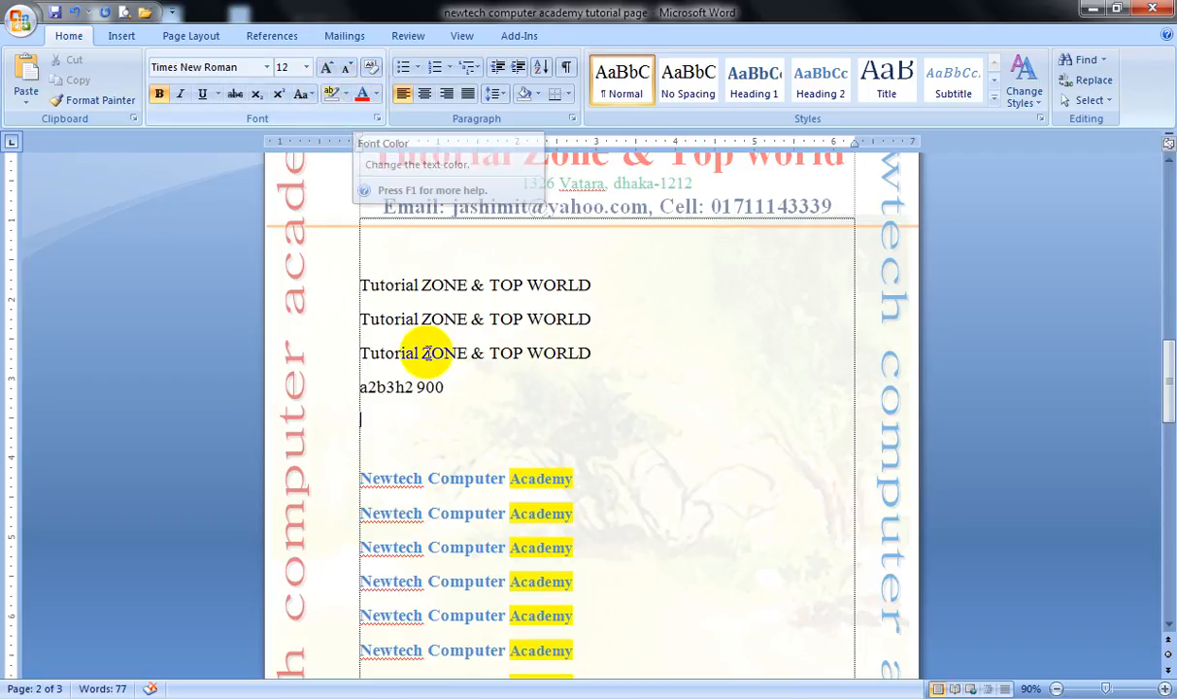
left_click(431, 320)
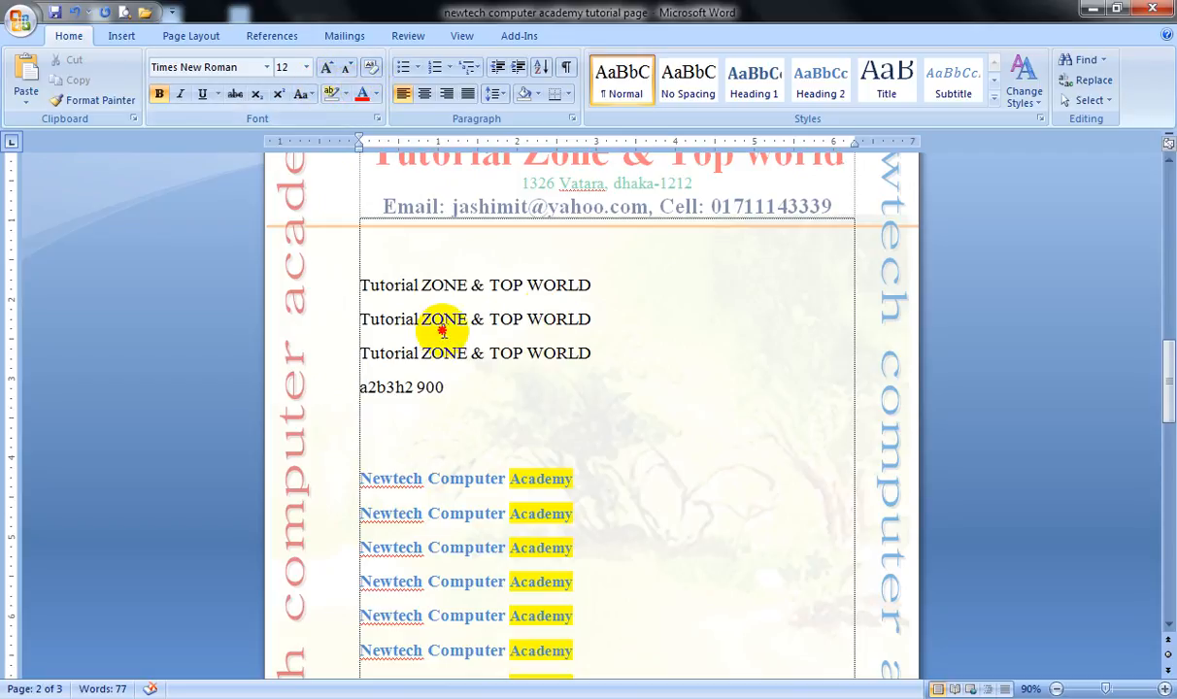
left_click(523, 448)
scroll(457, 447, "down", 1)
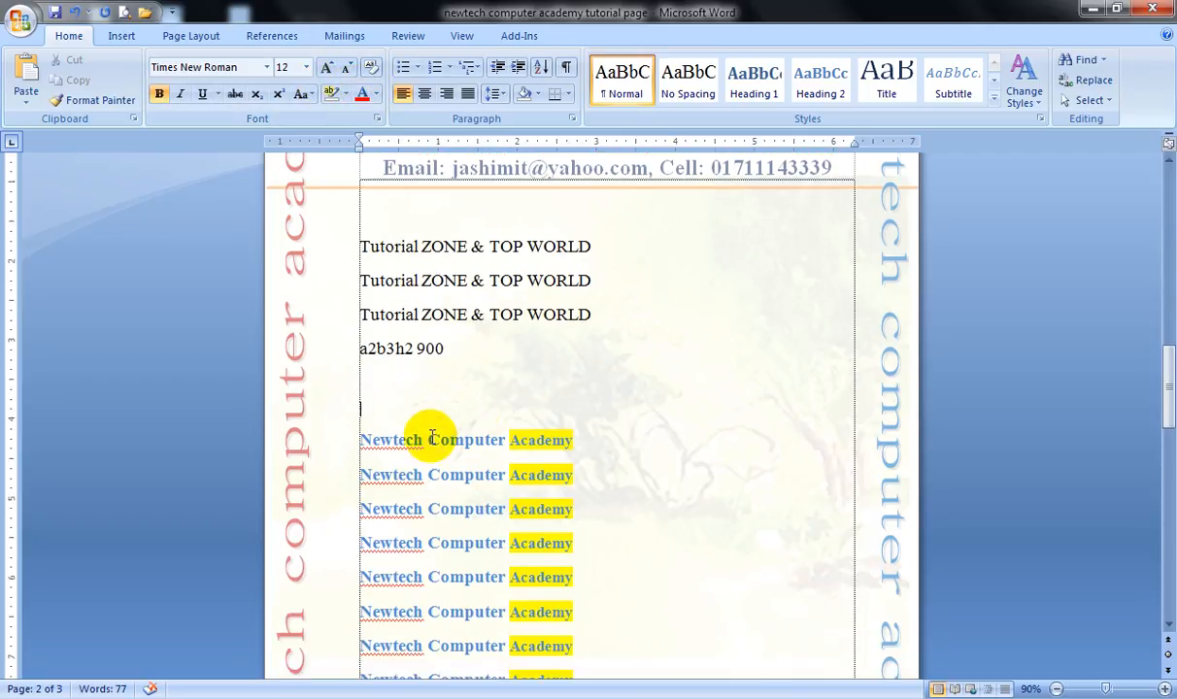
left_click(534, 443)
scroll(473, 399, "down", 6)
scroll(463, 396, "up", 6)
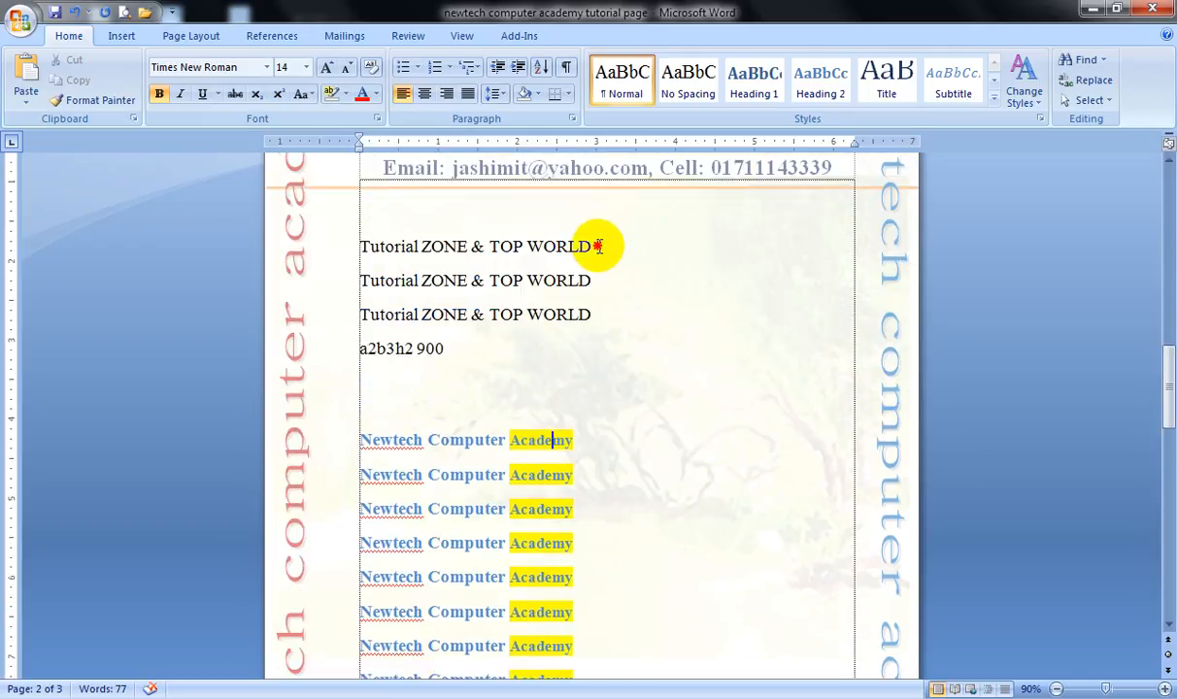
Step: Set the font color of the first "Tutorial ZONE & TOP WORLD" line to standard dark red and the second line to standard blue
left_click_drag(599, 245, 354, 243)
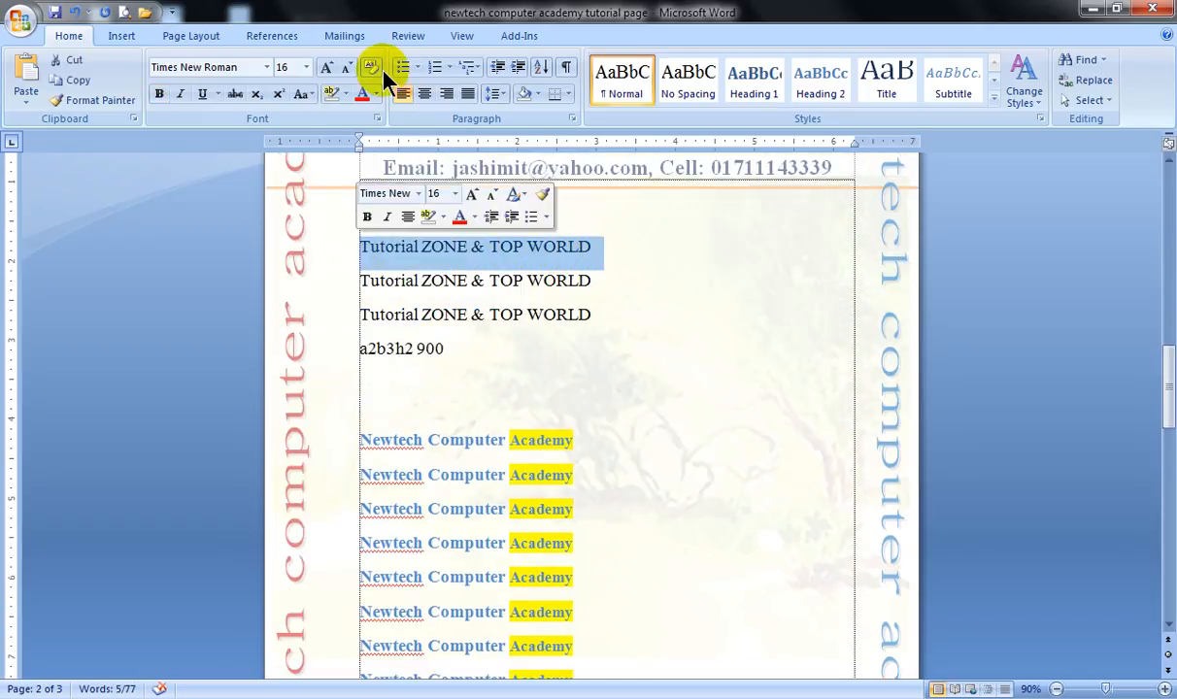
left_click(374, 93)
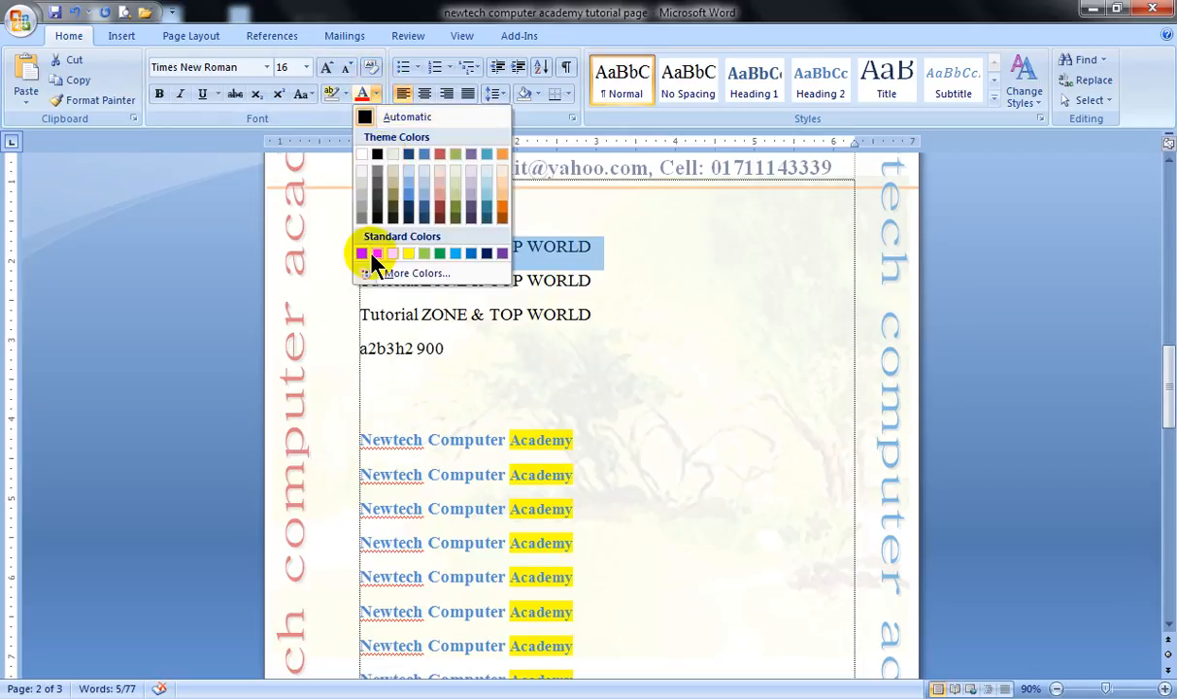
left_click(360, 253)
left_click(533, 342)
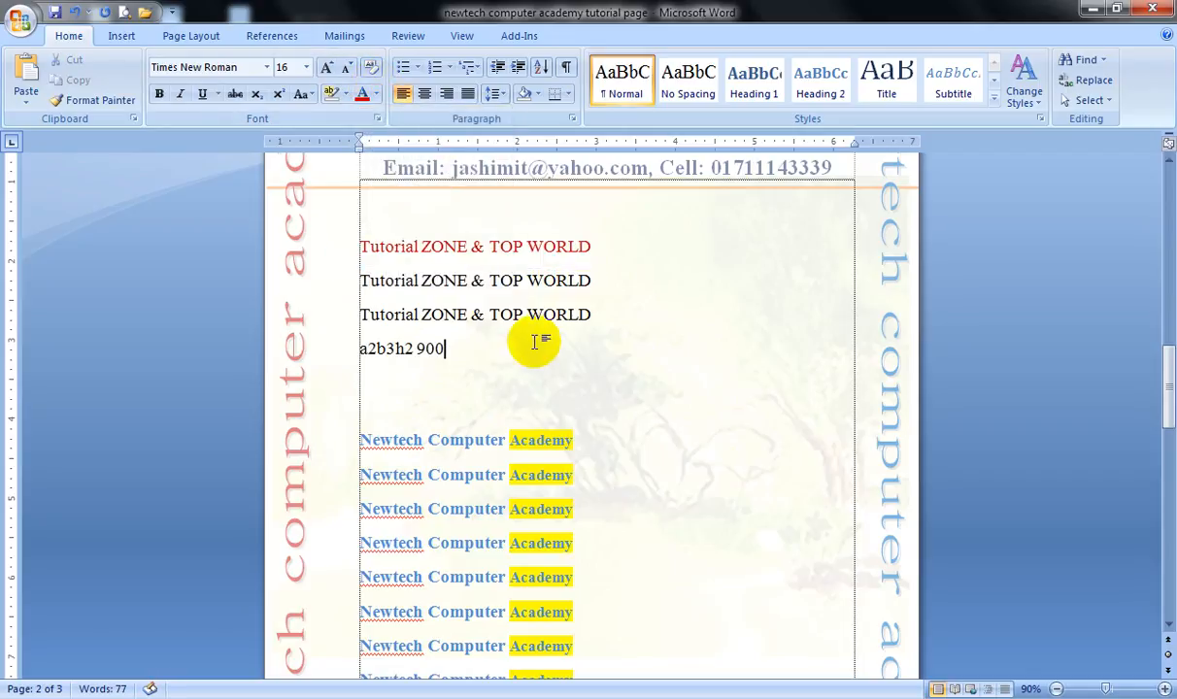
left_click(330, 280)
left_click(376, 94)
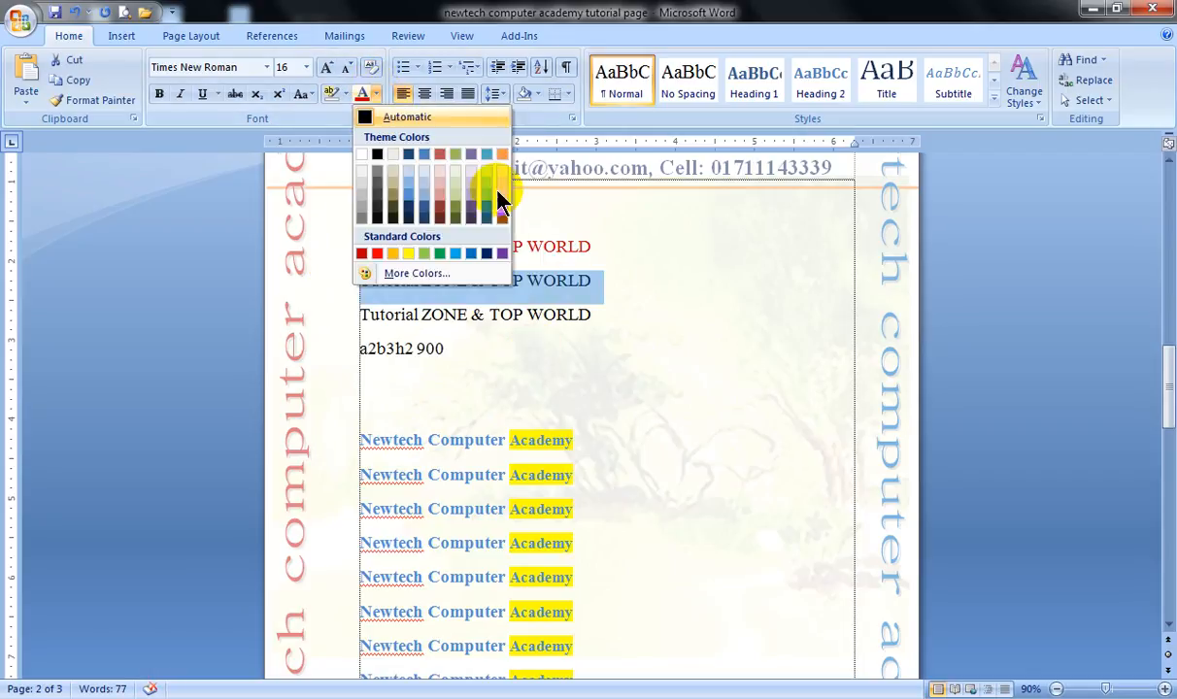
left_click(472, 254)
left_click(482, 342)
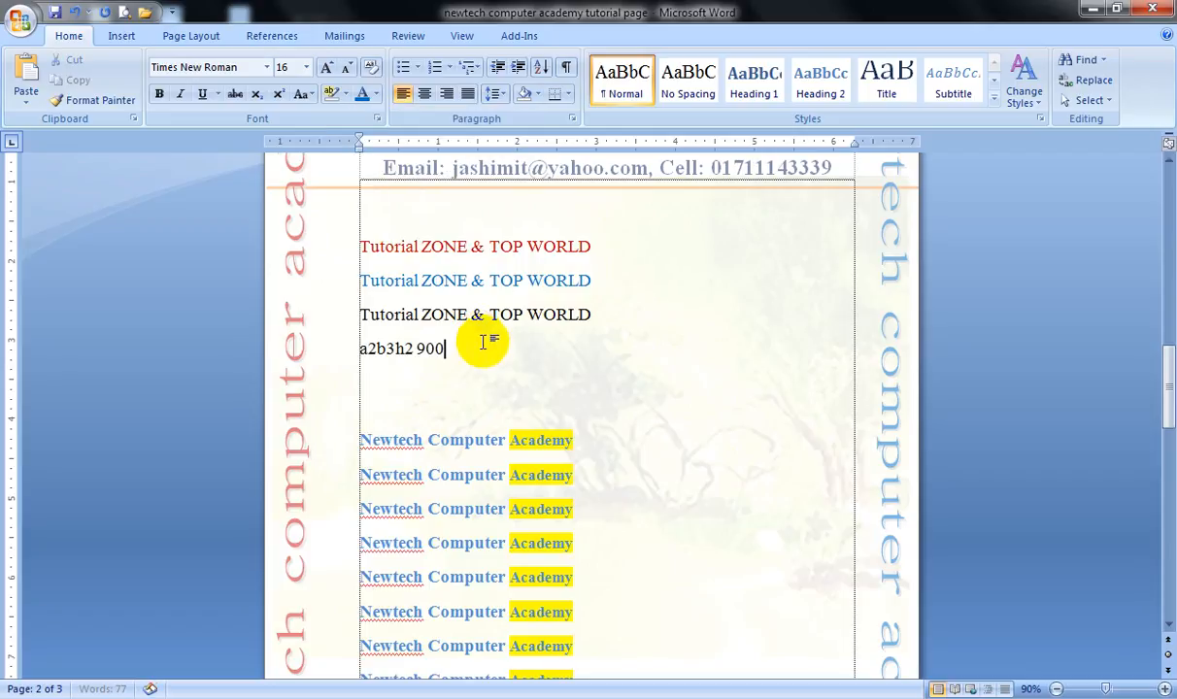
Step: Highlight the third "Tutorial ZONE & TOP WORLD" line in bright green
left_click(335, 318)
left_click(346, 94)
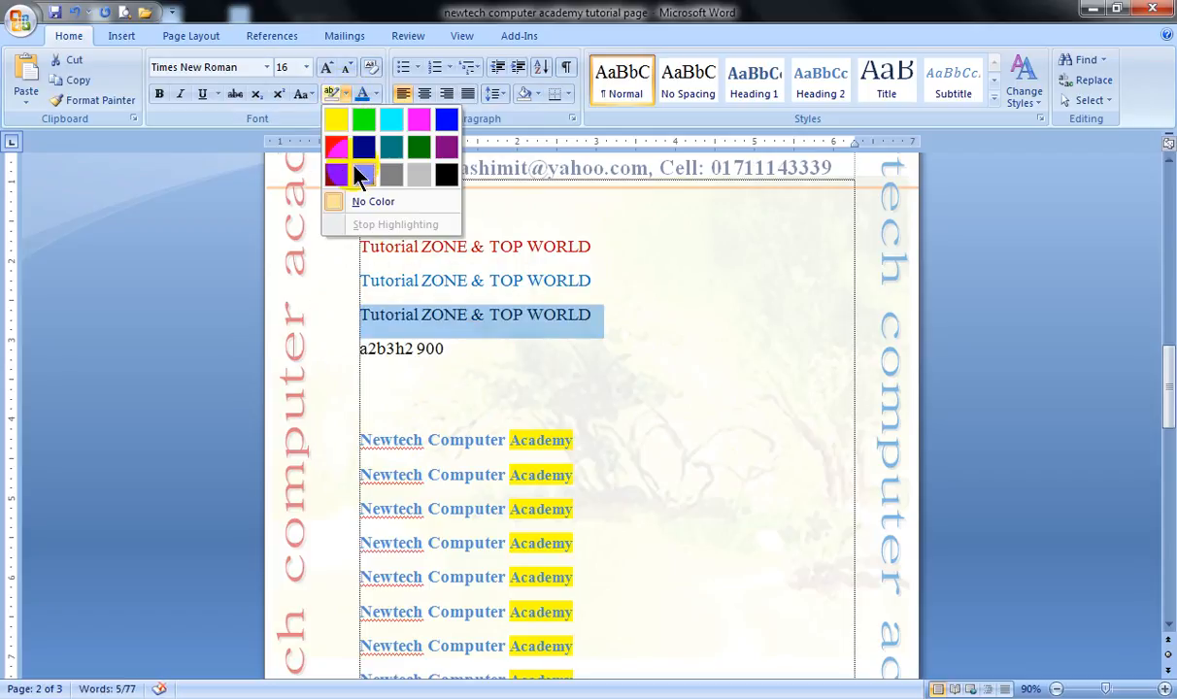
left_click(362, 126)
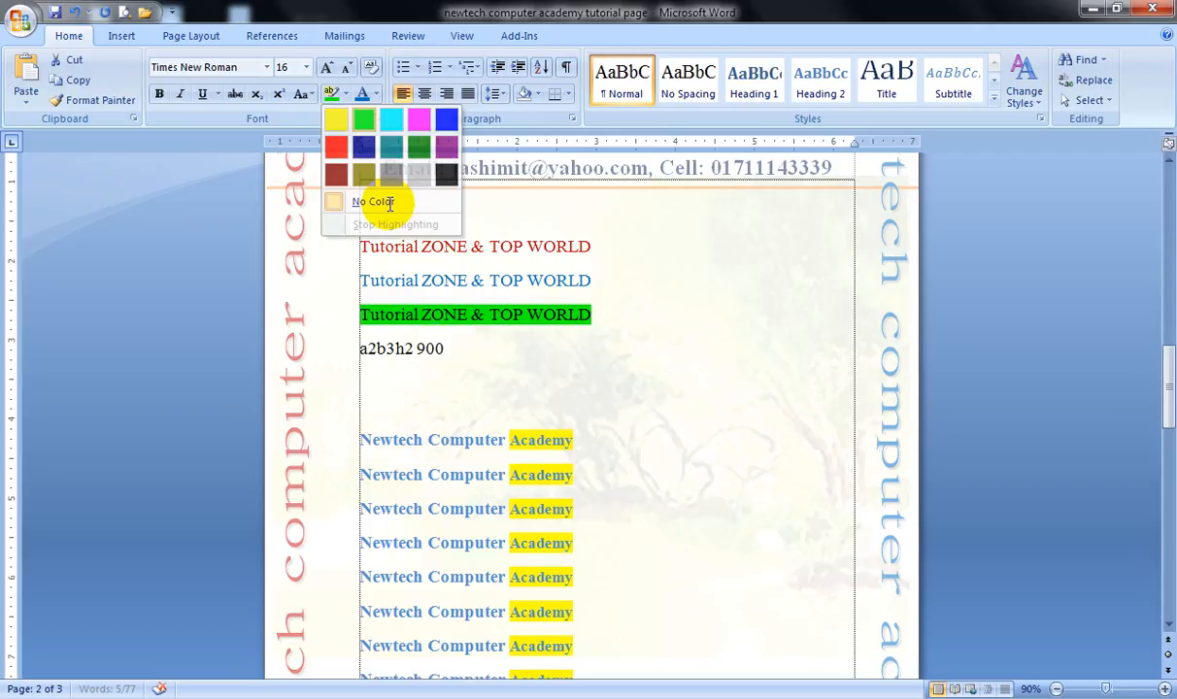
left_click(590, 355)
left_click_drag(471, 315, 495, 325)
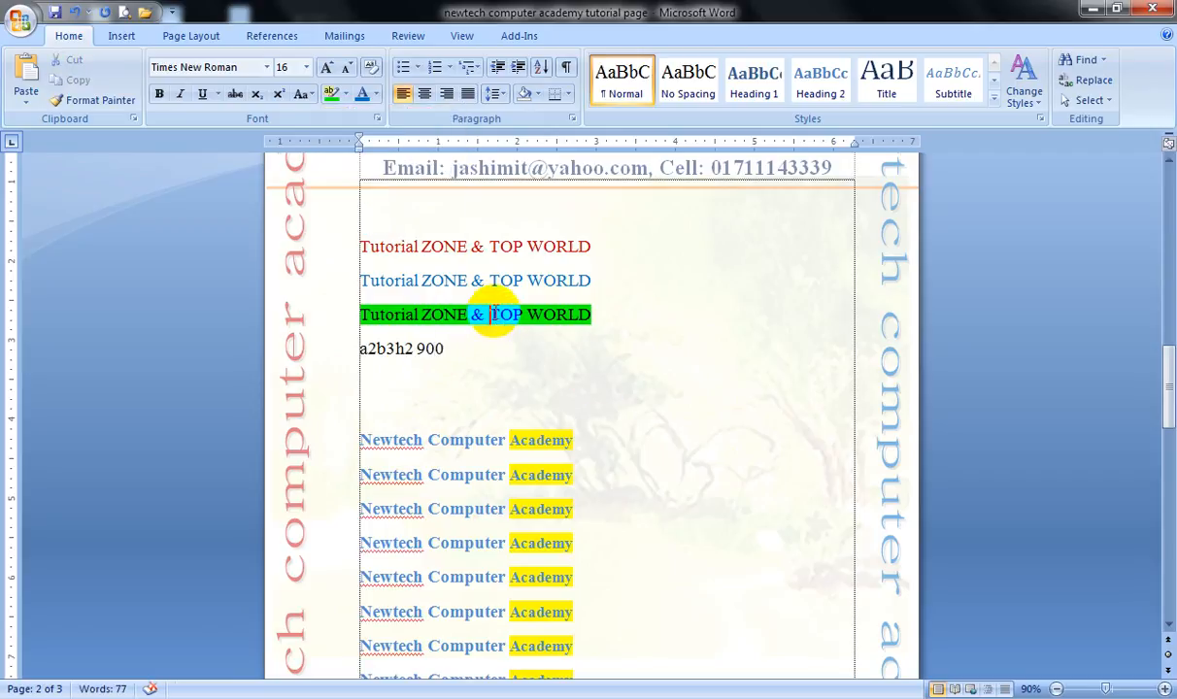
left_click(609, 315)
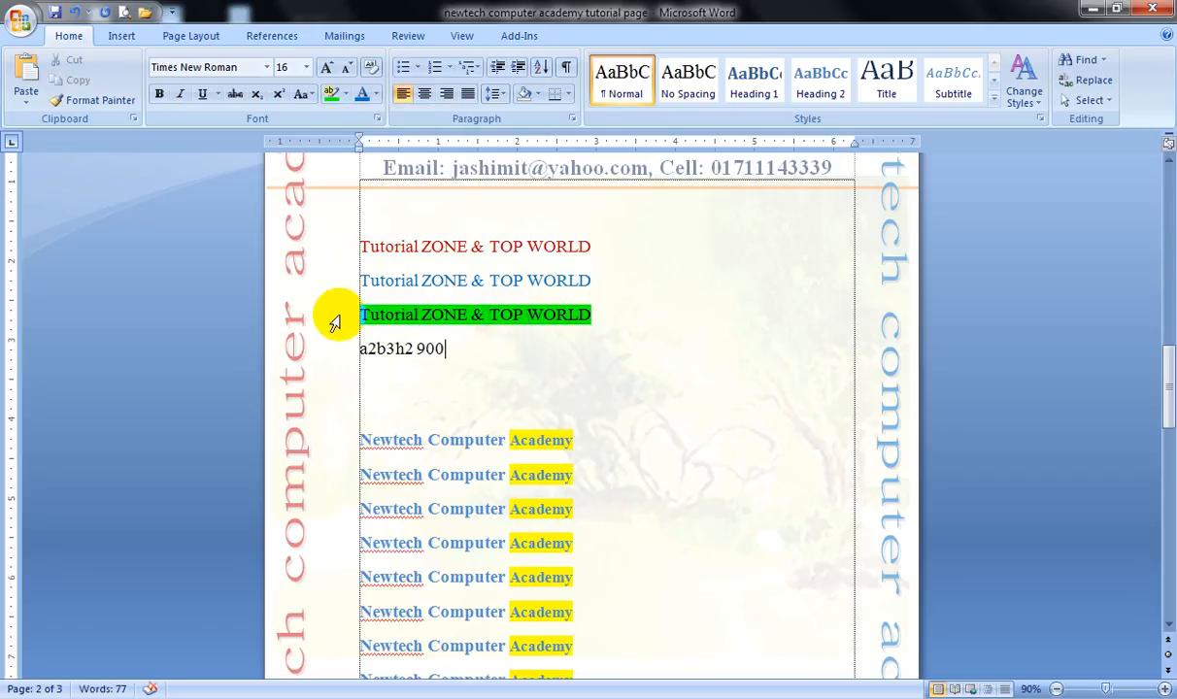
Step: Highlight the first "Tutorial ZONE & TOP WORLD" line in turquoise
left_click(332, 253)
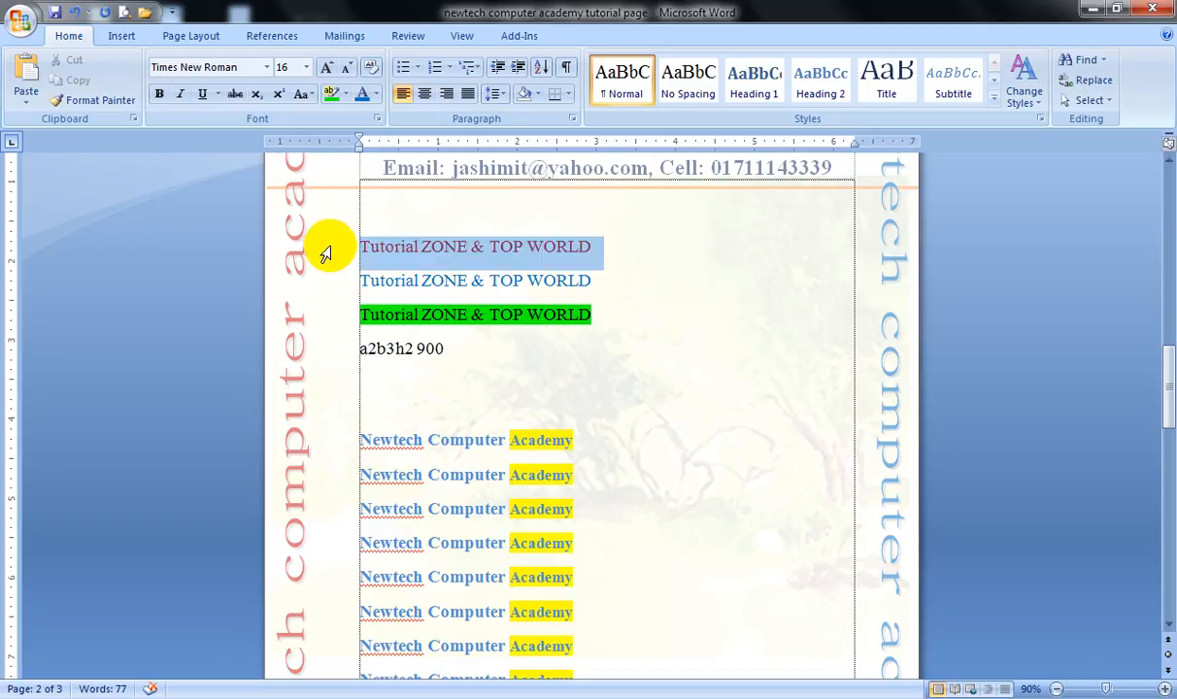
left_click(346, 94)
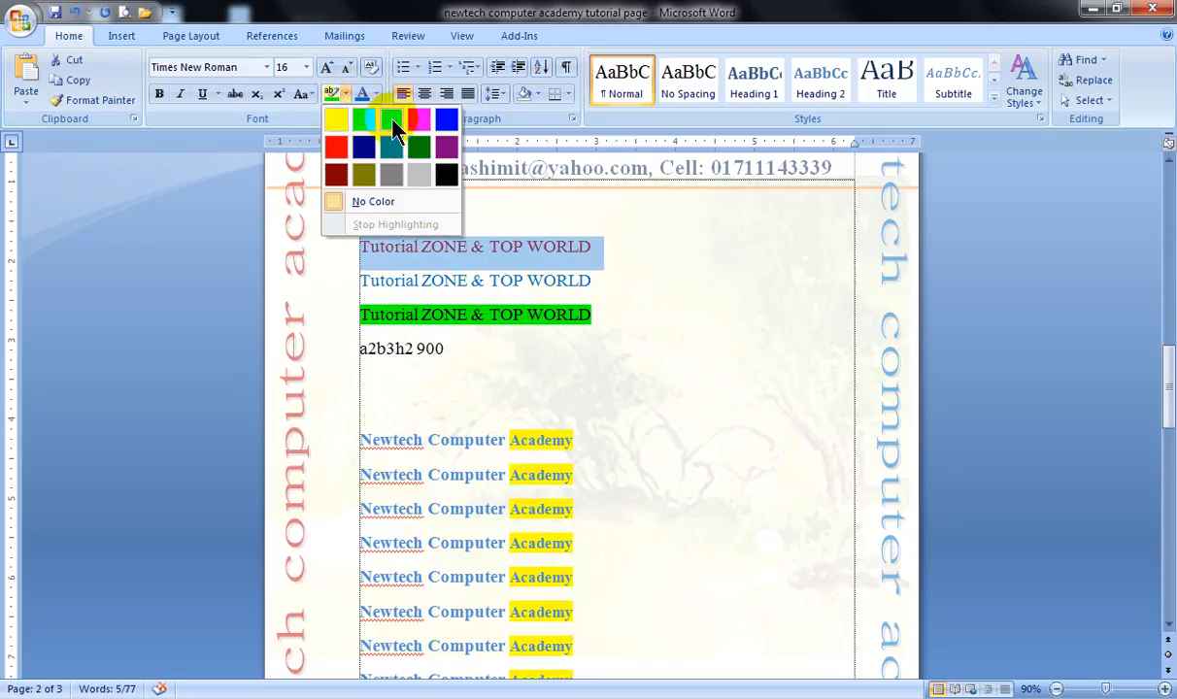
left_click(390, 120)
left_click(544, 374)
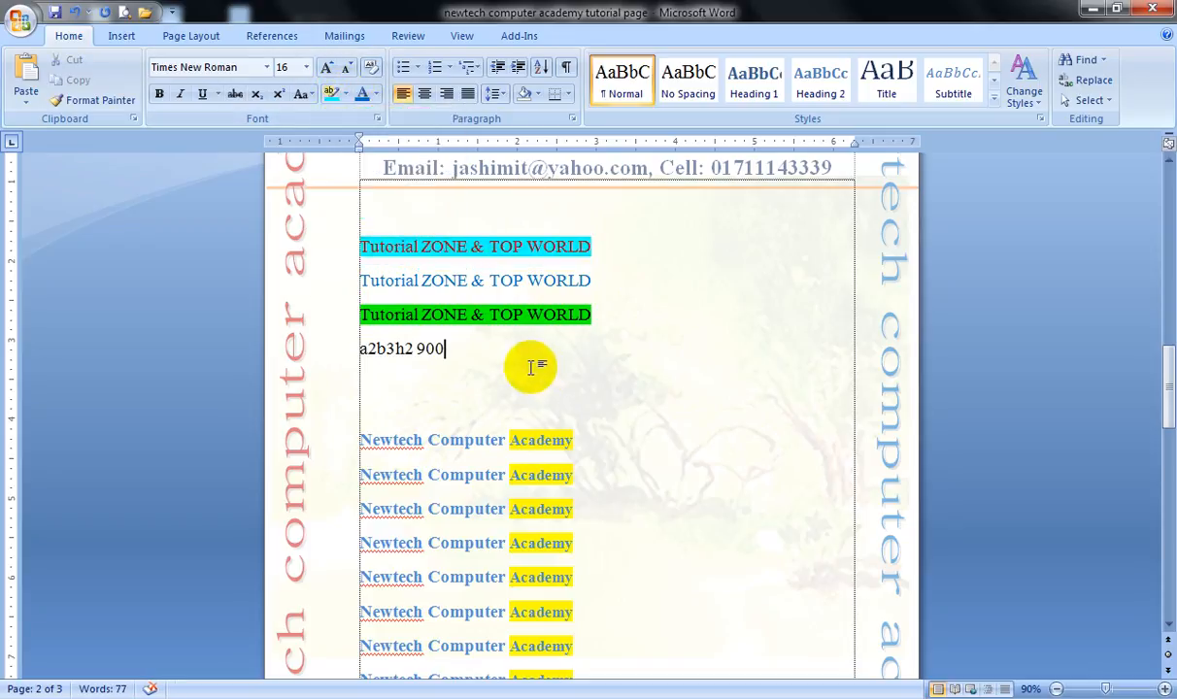
Step: Remove the text highlight from the first "Tutorial ZONE & TOP WORLD" line by setting it to No Color
left_click(552, 280)
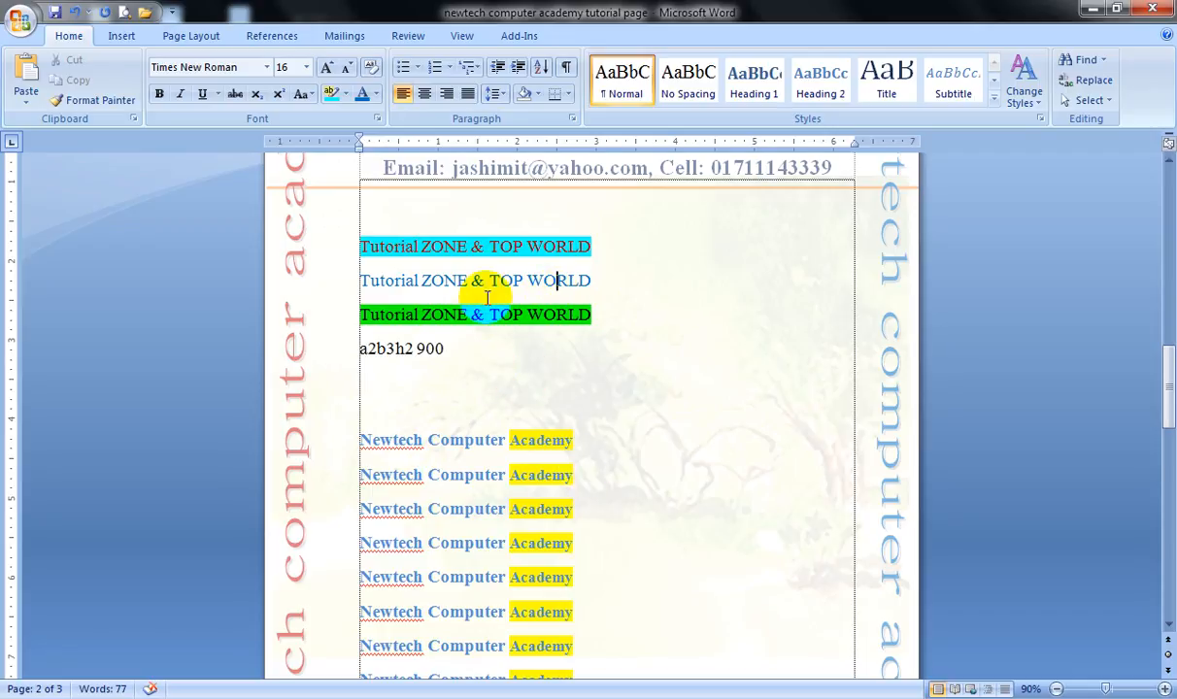
left_click(413, 285)
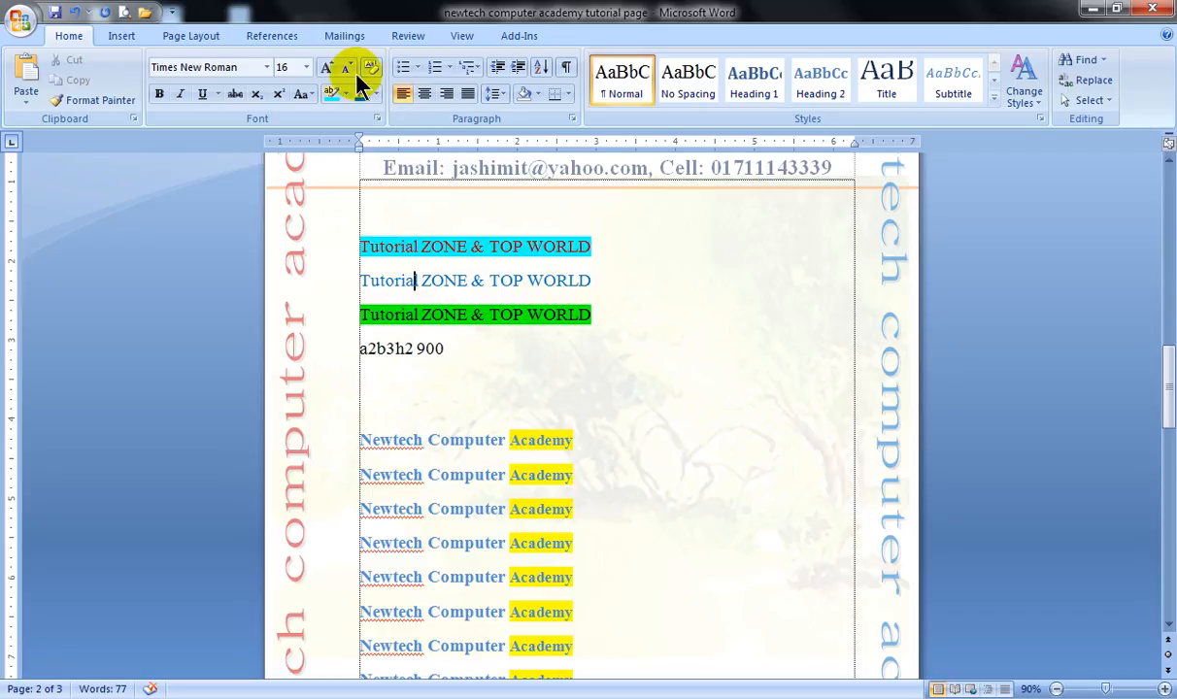
left_click(327, 249)
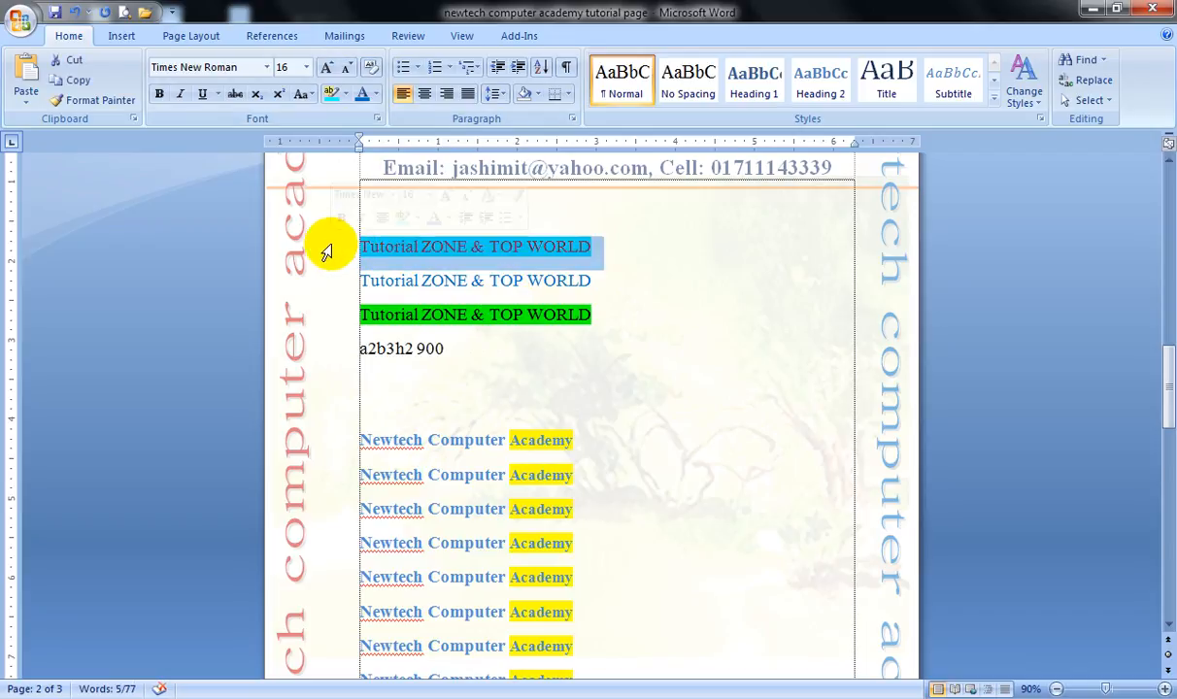
left_click(344, 96)
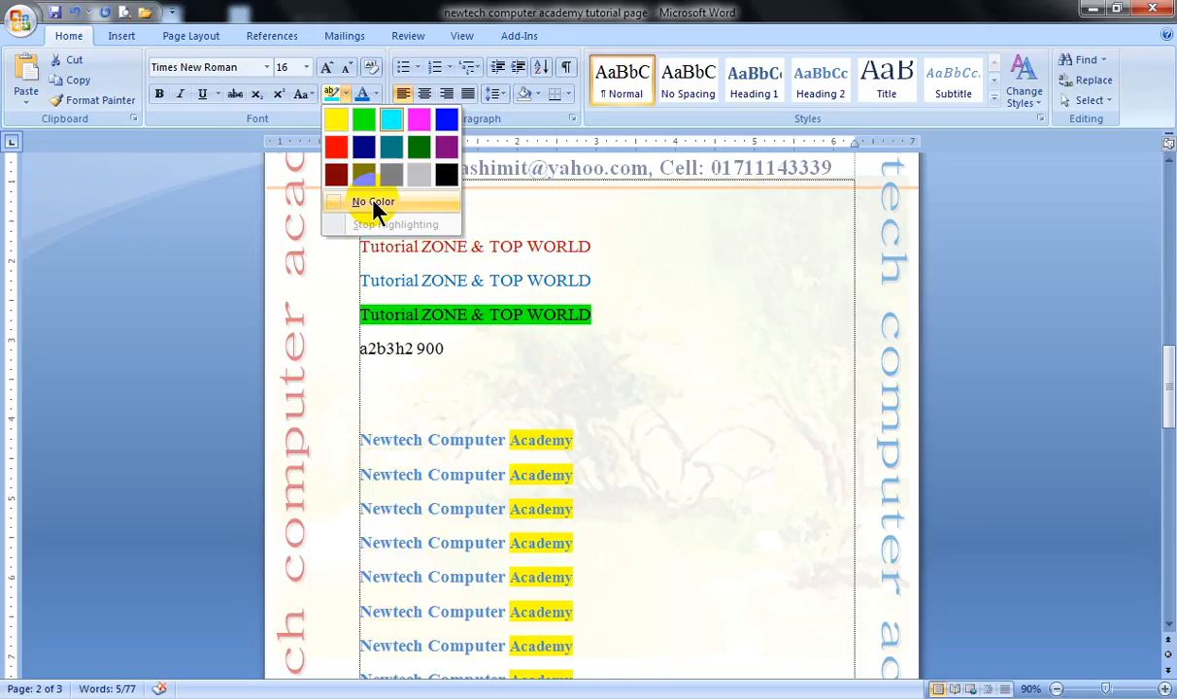
left_click(412, 203)
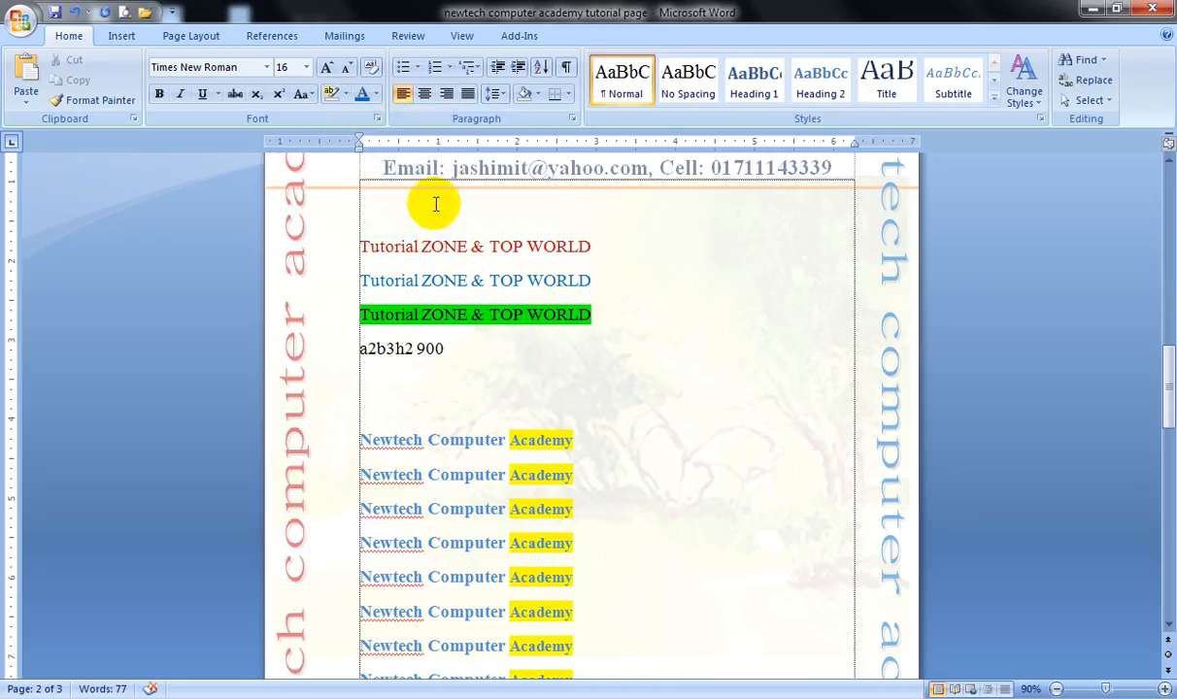
Step: Reset the font color of all three "Tutorial ZONE & TOP WORLD" lines to Automatic
left_click_drag(330, 243, 345, 316)
left_click(376, 94)
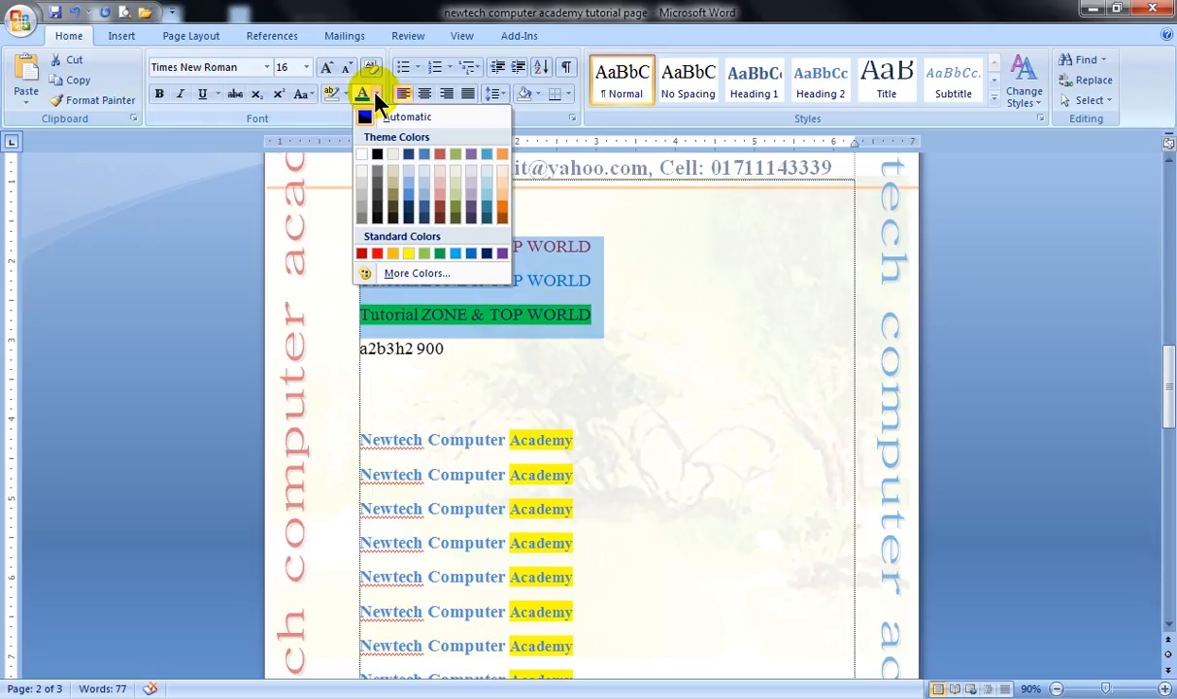
left_click(394, 117)
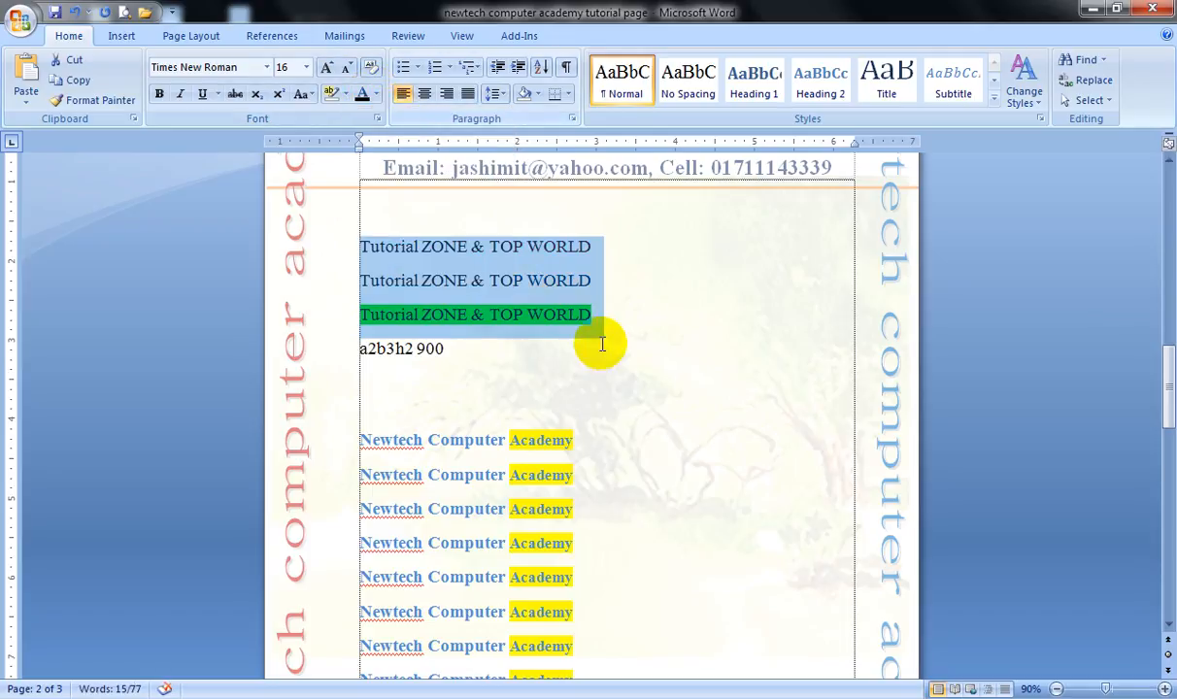
left_click_drag(569, 325, 533, 323)
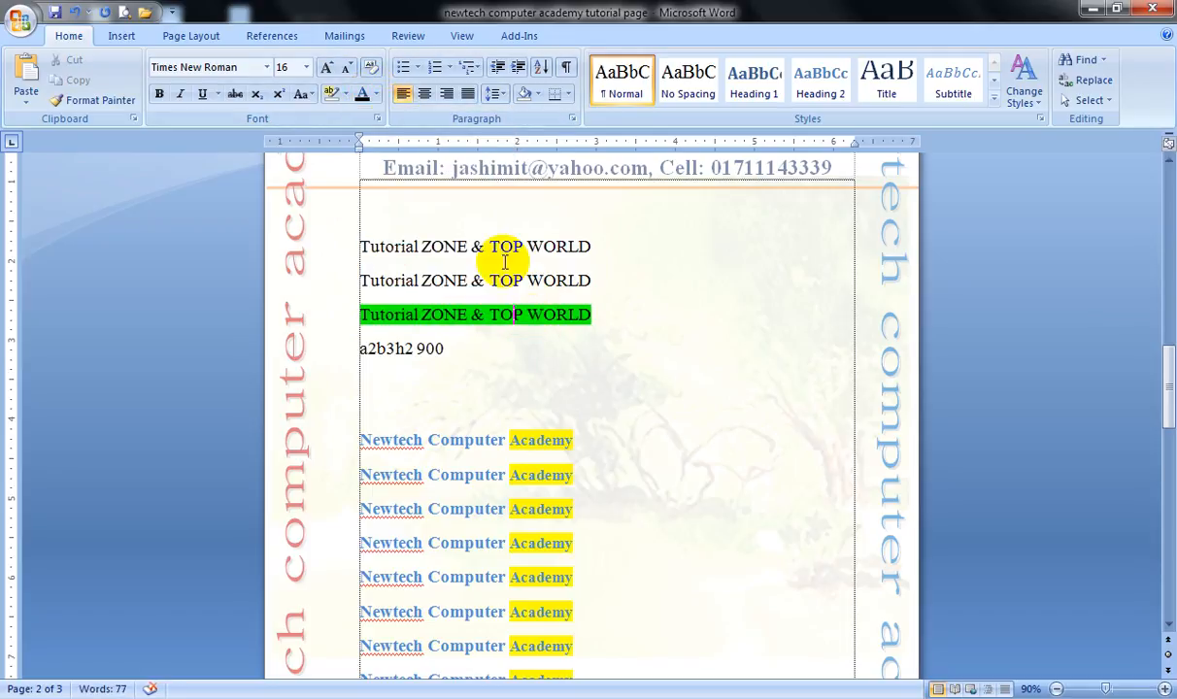
double_click(508, 303)
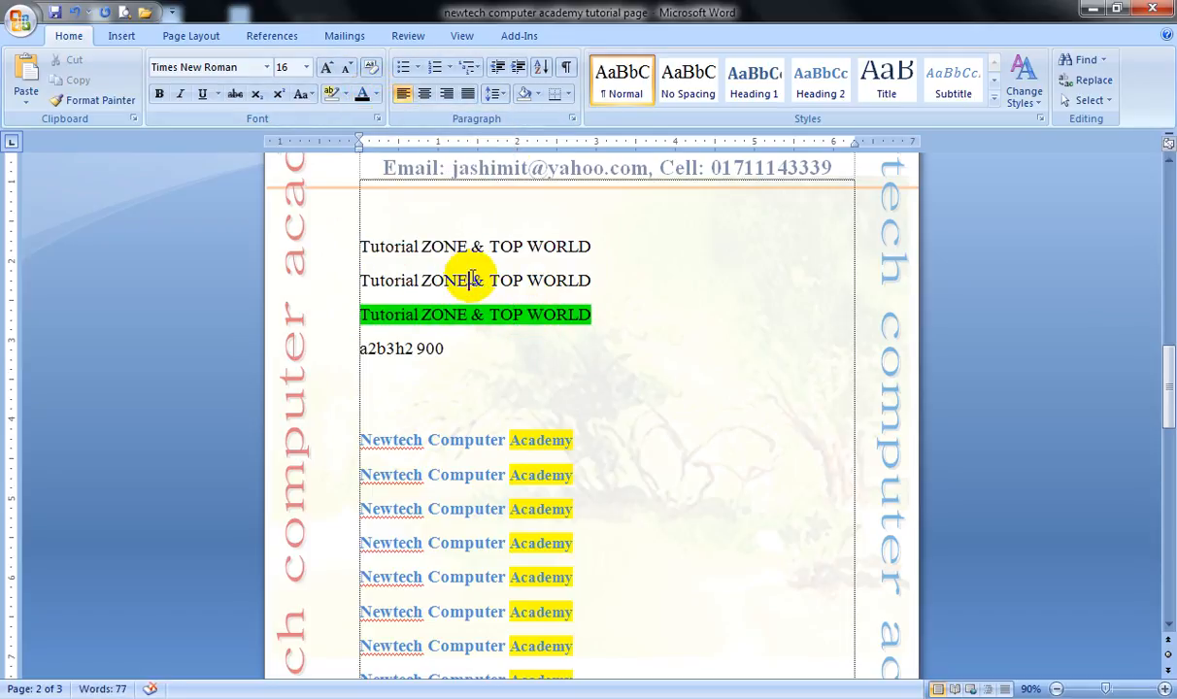
left_click(458, 247)
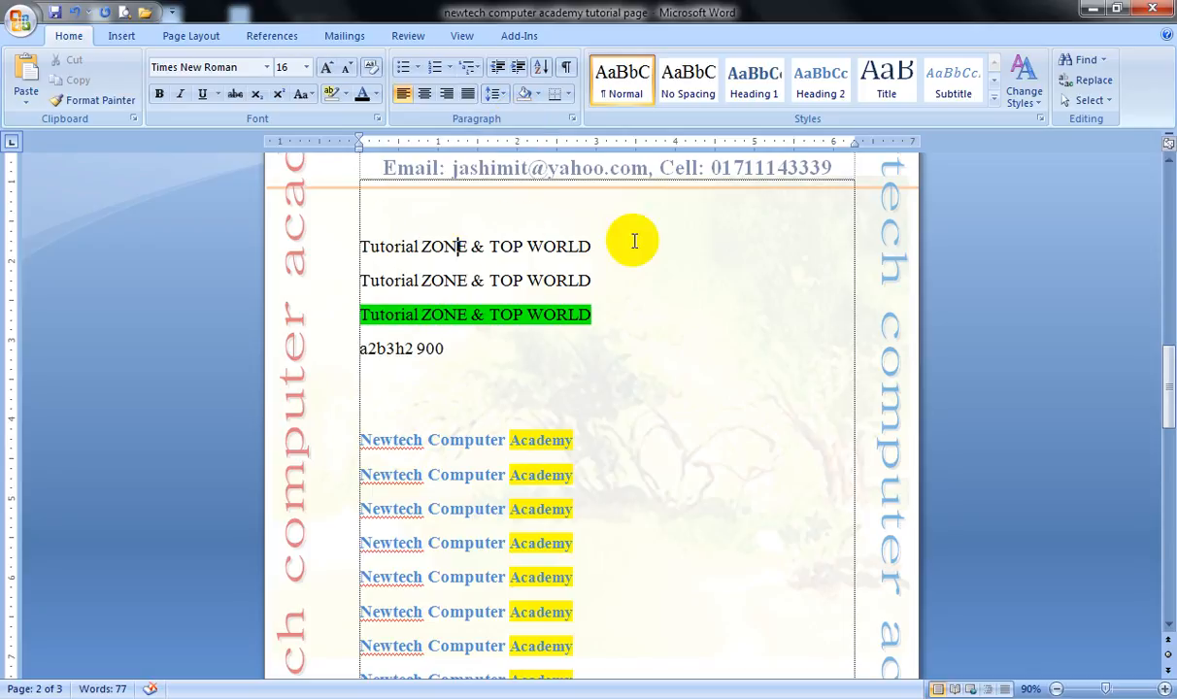
left_click(470, 247)
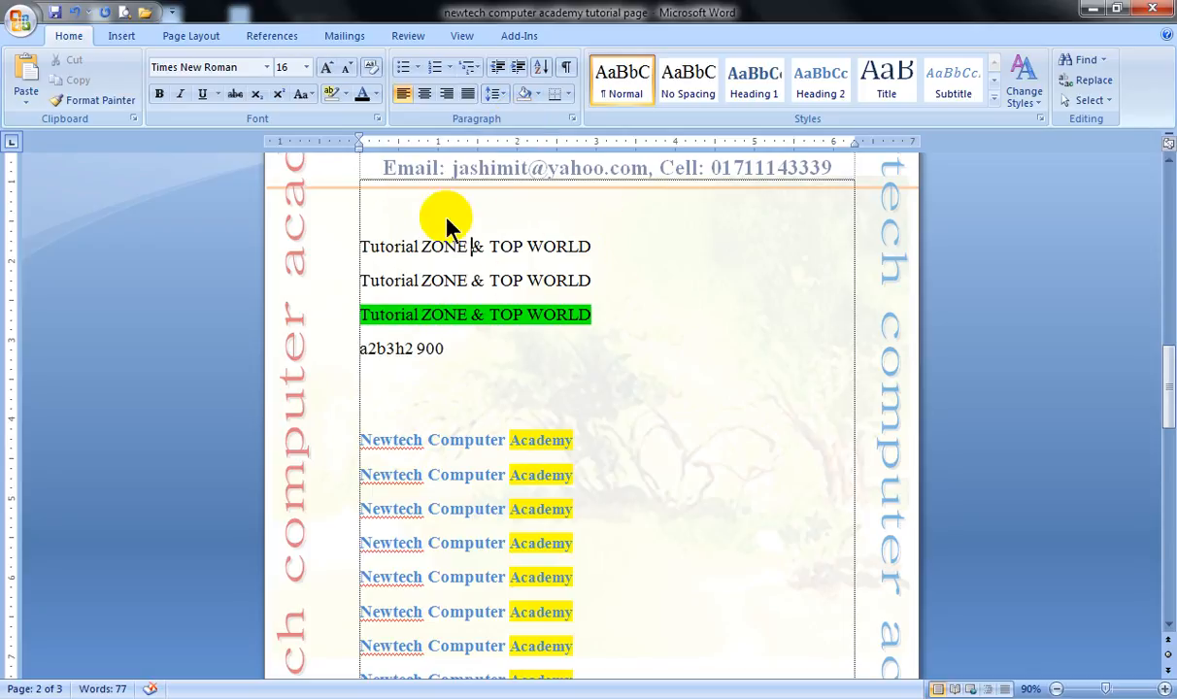
scroll(501, 253, "up", 2)
scroll(552, 265, "up", 3)
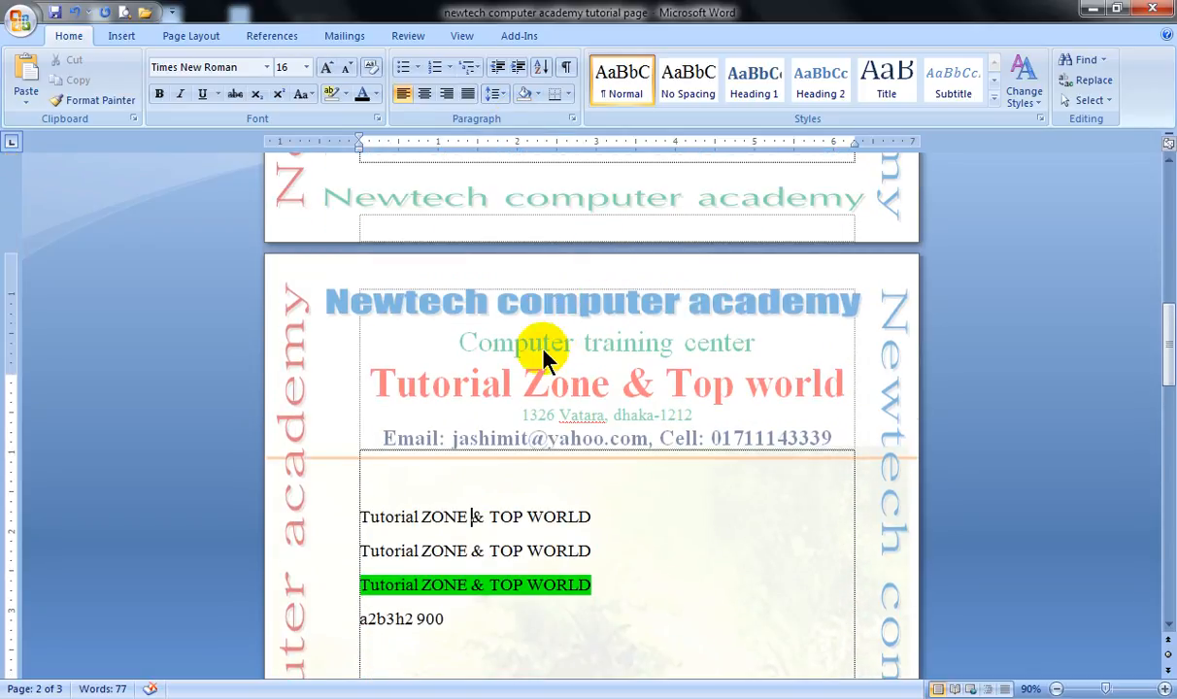
scroll(544, 357, "down", 7)
scroll(570, 406, "down", 6)
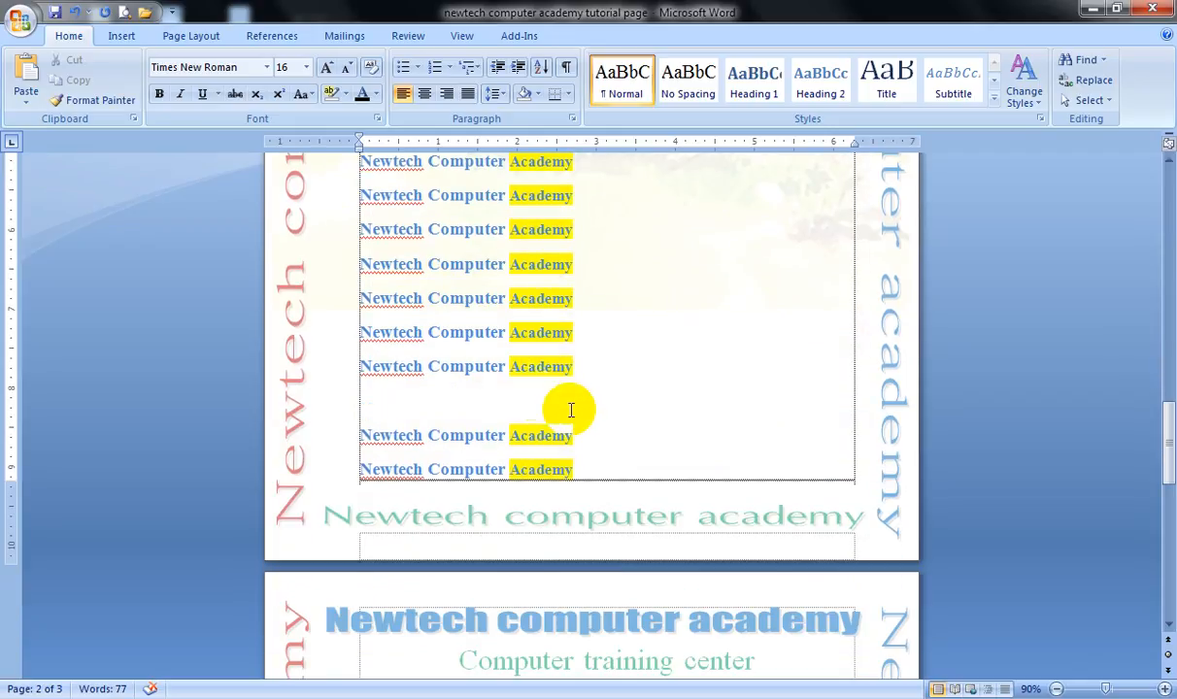
scroll(485, 389, "up", 2)
scroll(485, 408, "up", 1)
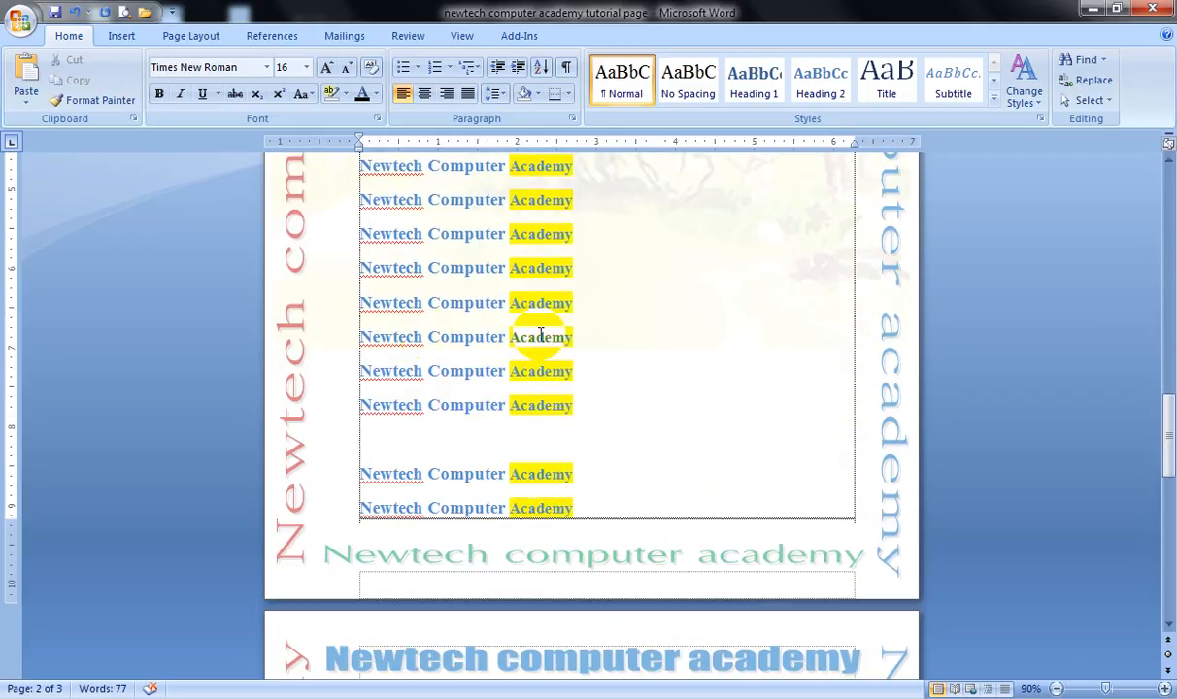